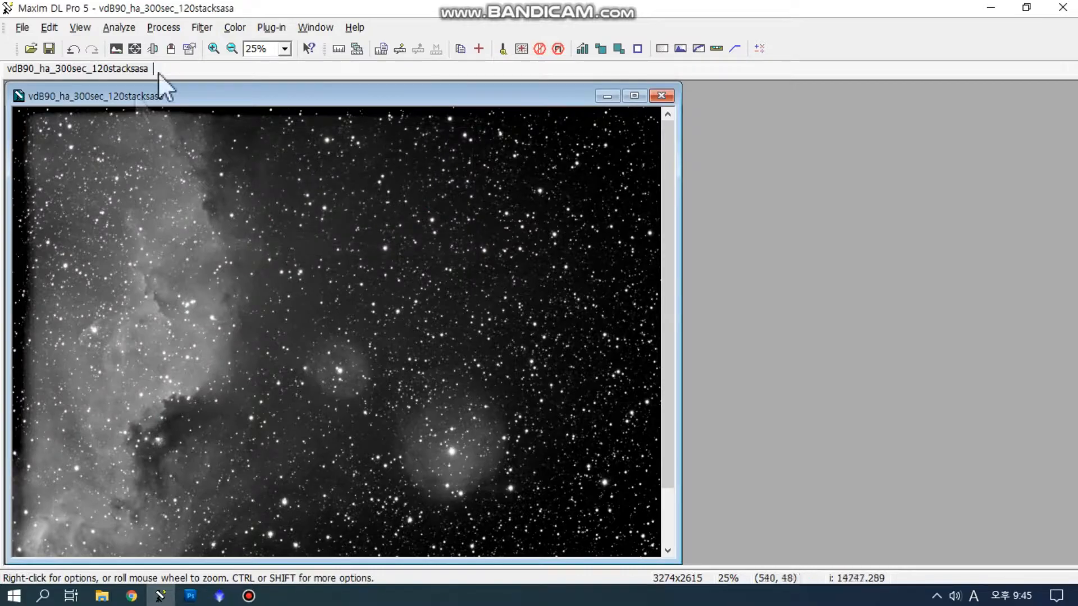
# - Inspect the star field and nebula detail of the stacked image at 100% zoom, then return to 25%
pyautogui.click(213, 48)
pyautogui.click(213, 48)
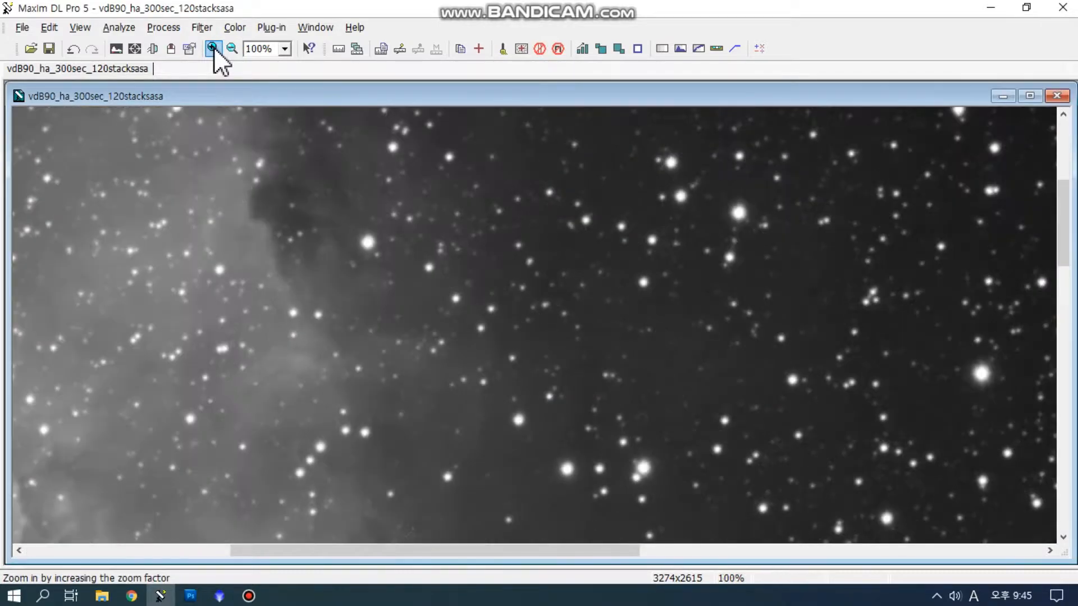
pyautogui.moveTo(1067, 221); pyautogui.dragTo(1051, 431)
pyautogui.moveTo(494, 551); pyautogui.dragTo(867, 551)
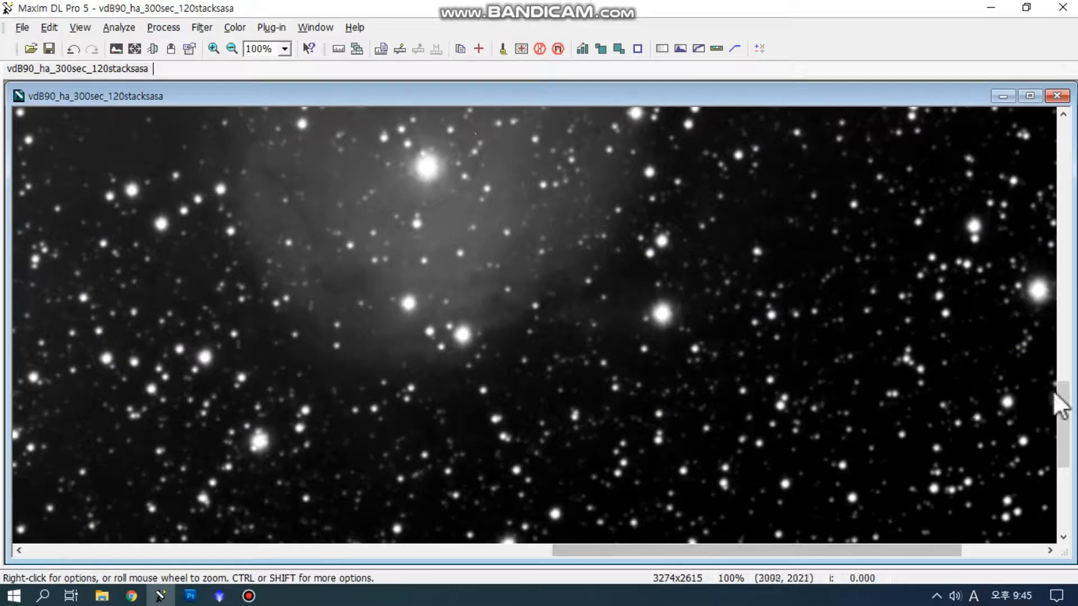
pyautogui.moveTo(1061, 409)
pyautogui.mouseDown()
pyautogui.moveTo(1062, 500)
pyautogui.moveTo(1062, 196)
pyautogui.moveTo(1063, 394)
pyautogui.mouseUp()
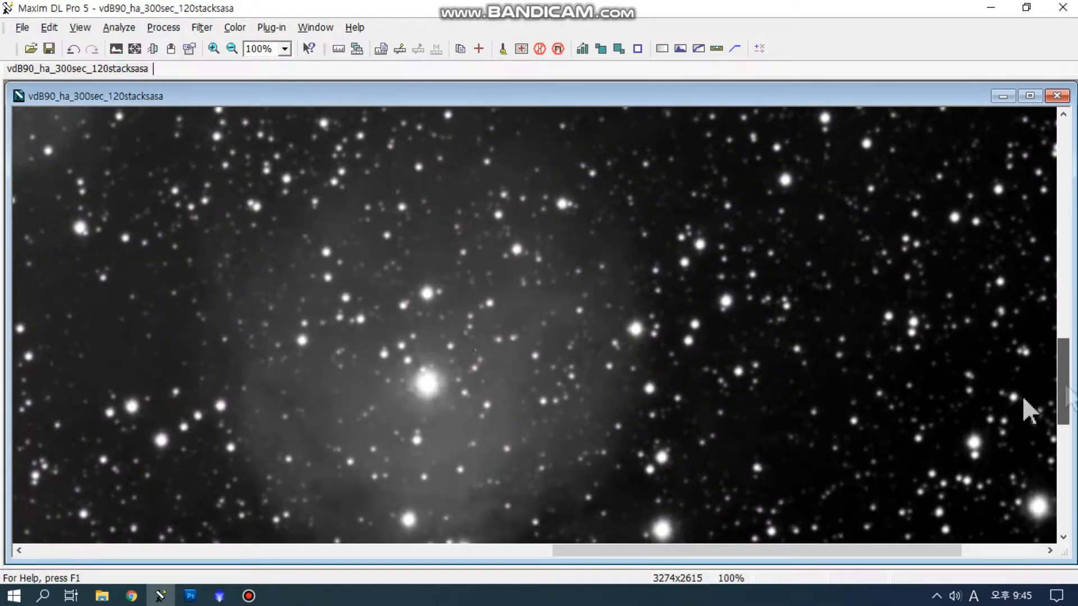
pyautogui.click(462, 552)
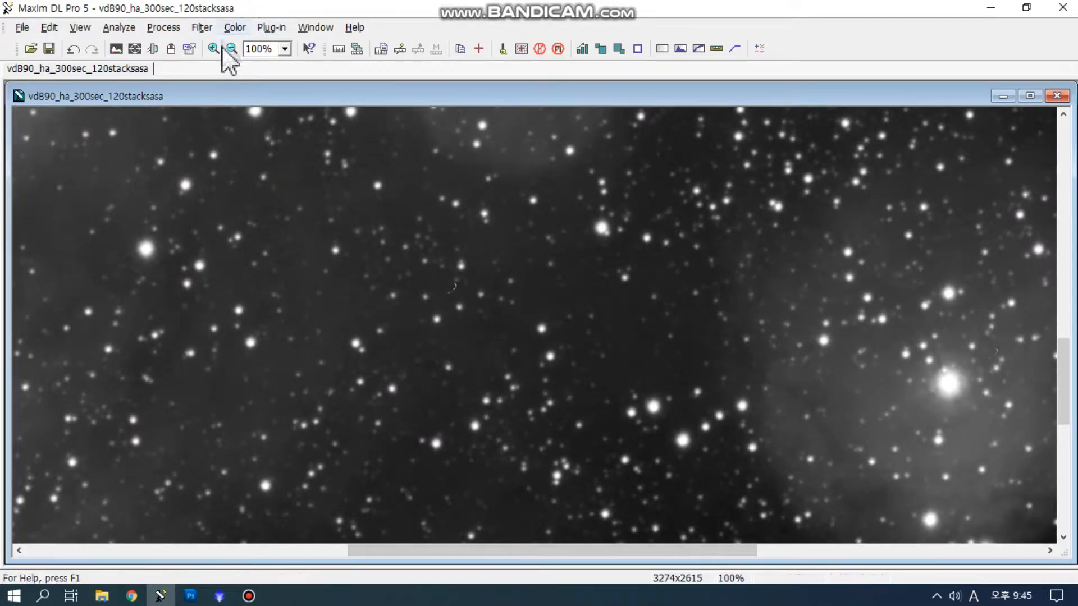
pyautogui.click(227, 53)
pyautogui.click(227, 52)
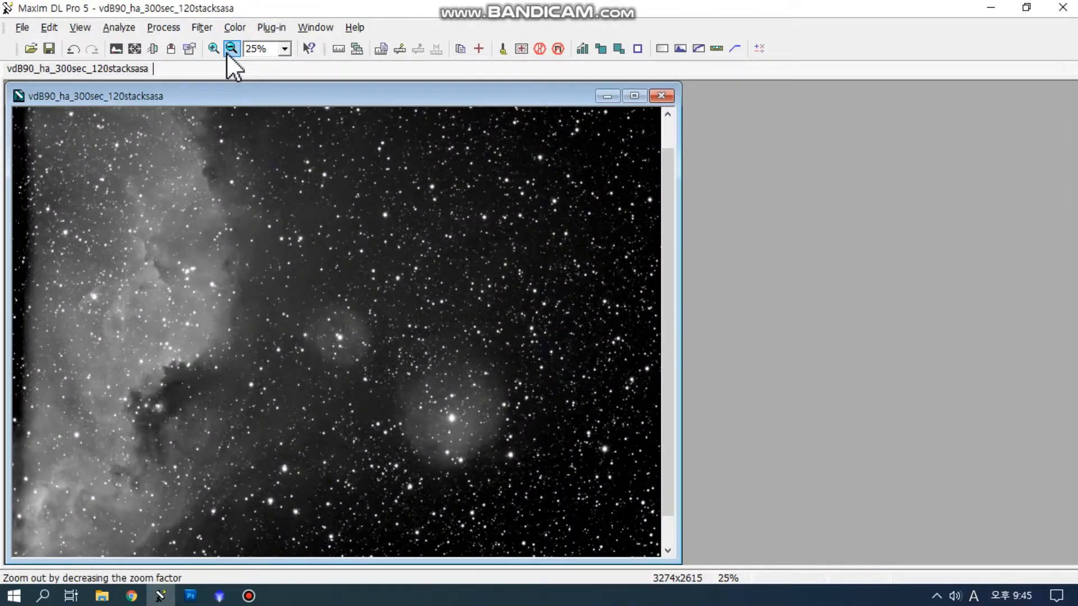
# - Apply a low-pass FFT filter with Mild hardness, 5% cutoff and 30% weight to the stacked image
pyautogui.click(21, 27)
pyautogui.click(21, 27)
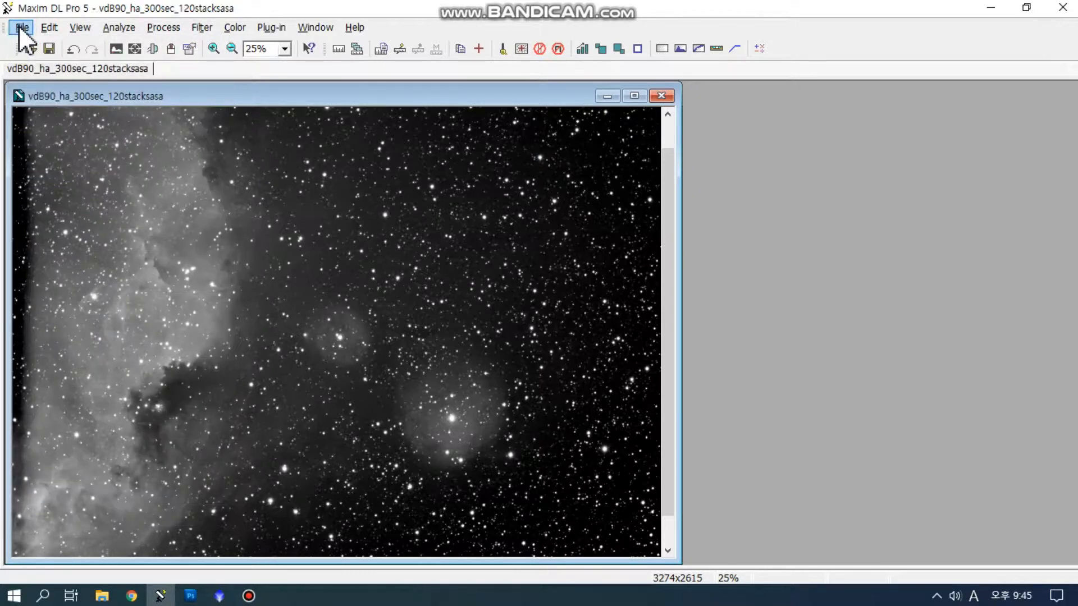
pyautogui.click(209, 28)
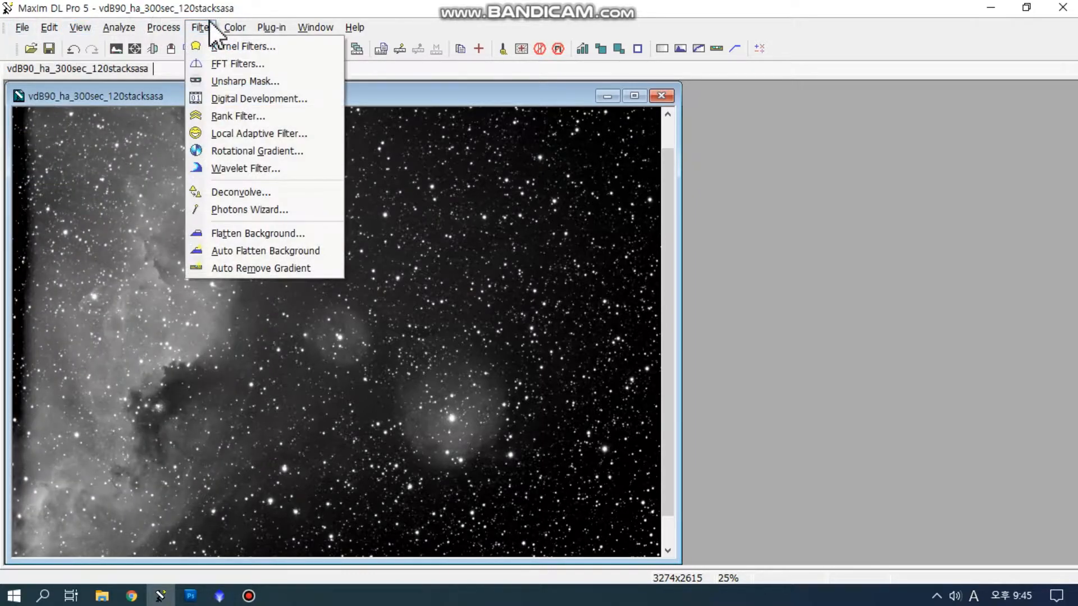
pyautogui.click(218, 63)
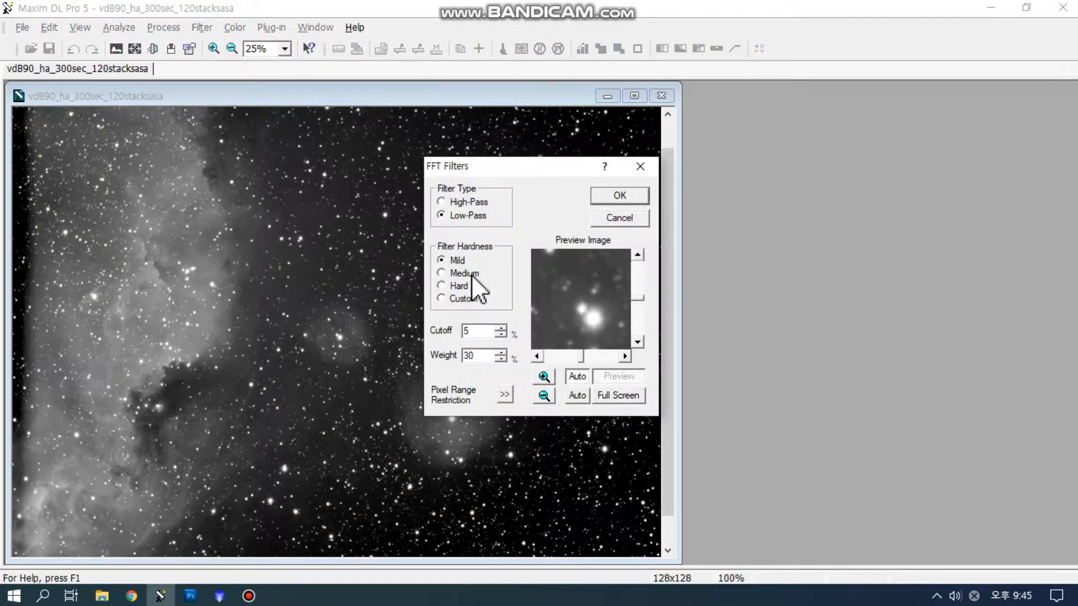
pyautogui.click(459, 288)
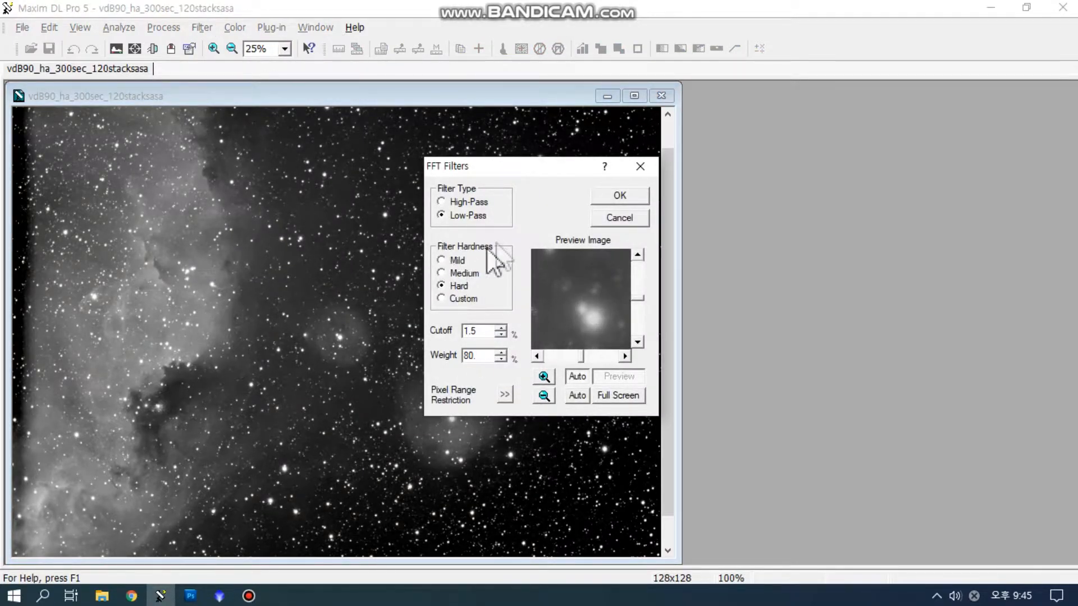
pyautogui.click(456, 262)
pyautogui.click(615, 192)
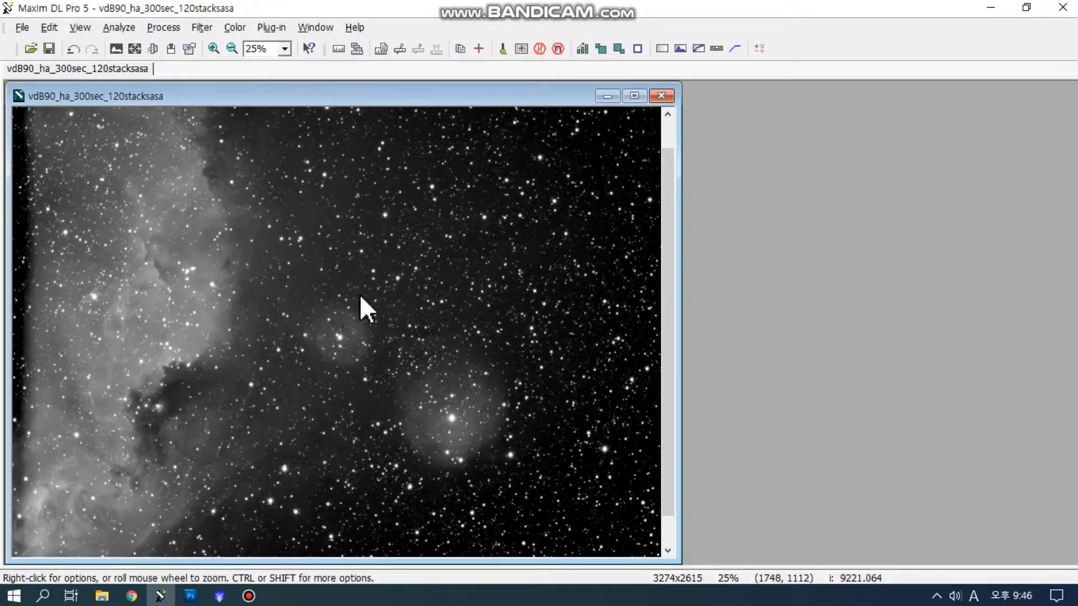
# - Try Auto Remove Gradient on the image and undo it
pyautogui.click(203, 31)
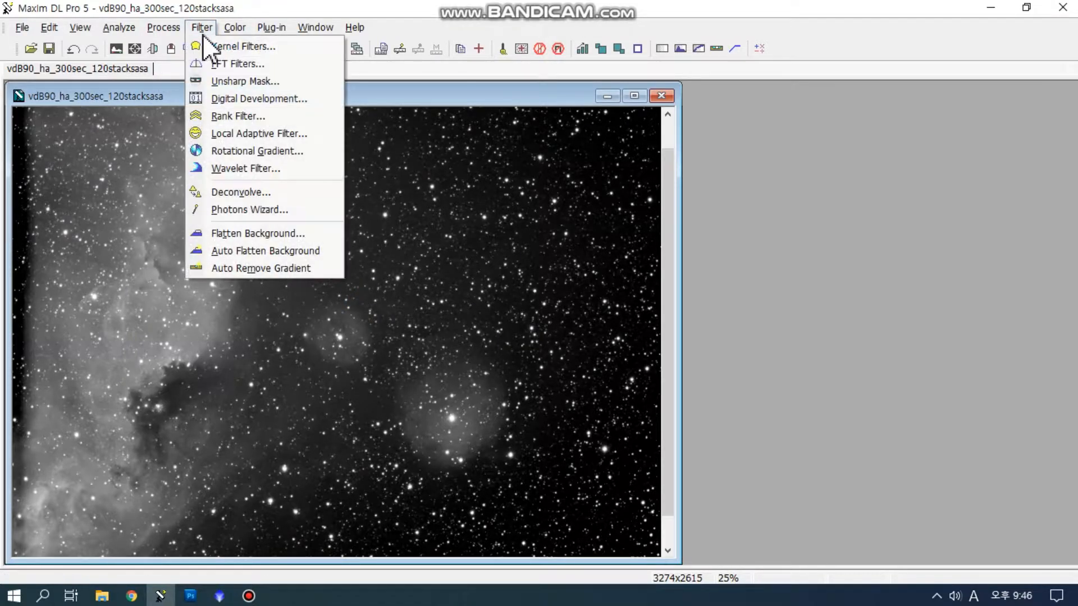
pyautogui.click(215, 269)
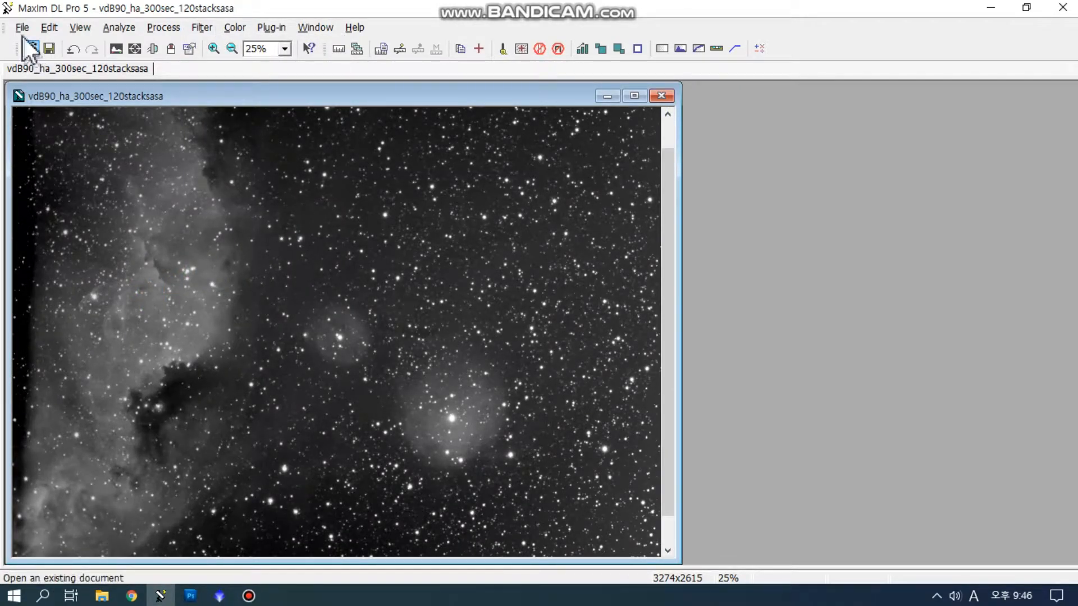
pyautogui.click(71, 48)
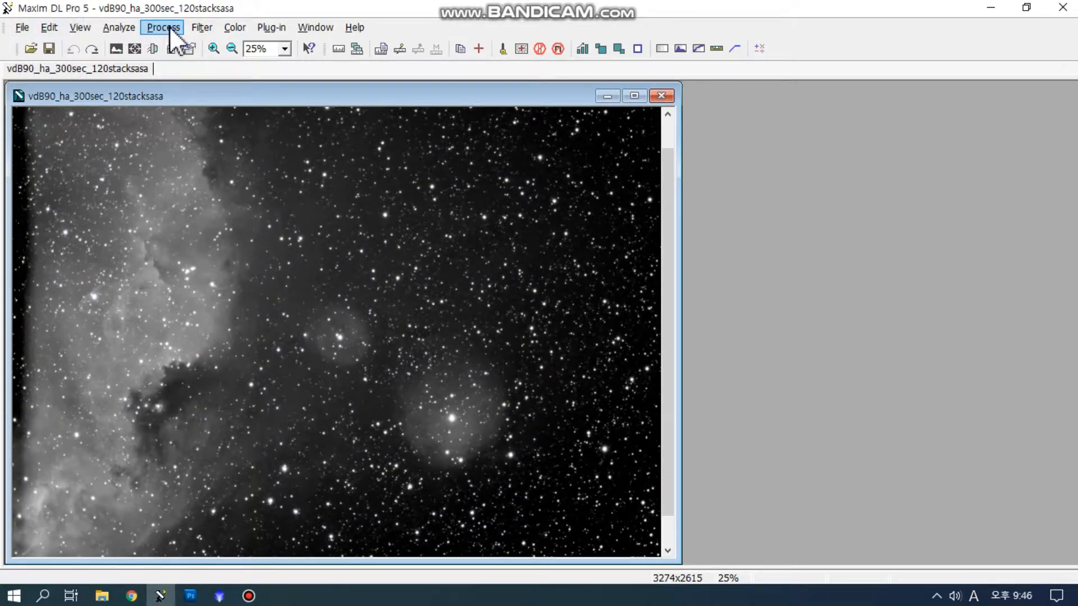
# - Save the filtered image as a TIFF, overwriting vdB90_ha_300sec_120stacksasa.tif, and close it
pyautogui.click(23, 28)
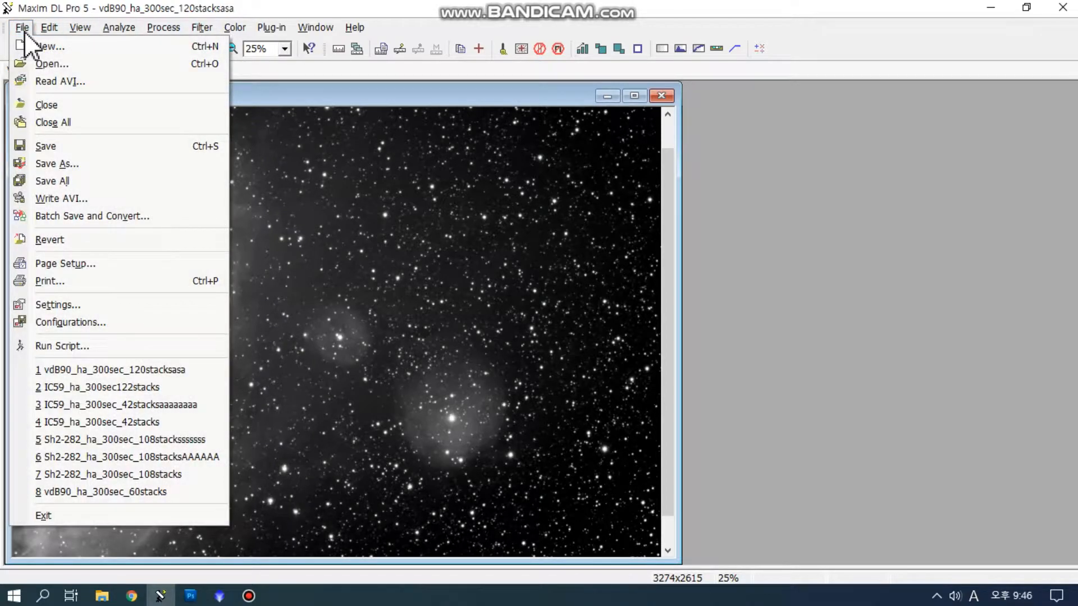
pyautogui.click(82, 161)
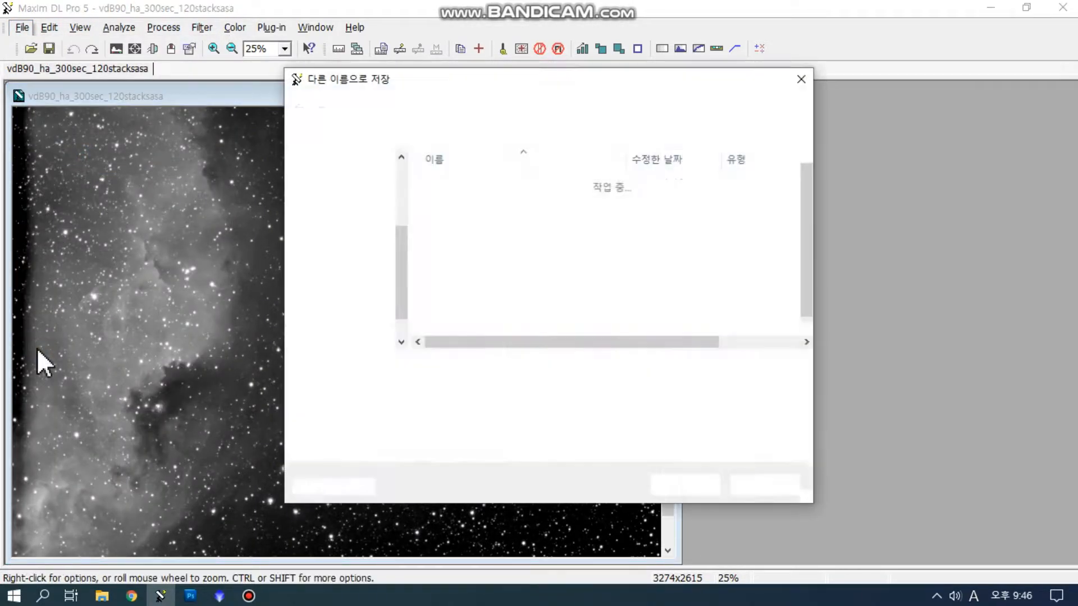
pyautogui.click(710, 484)
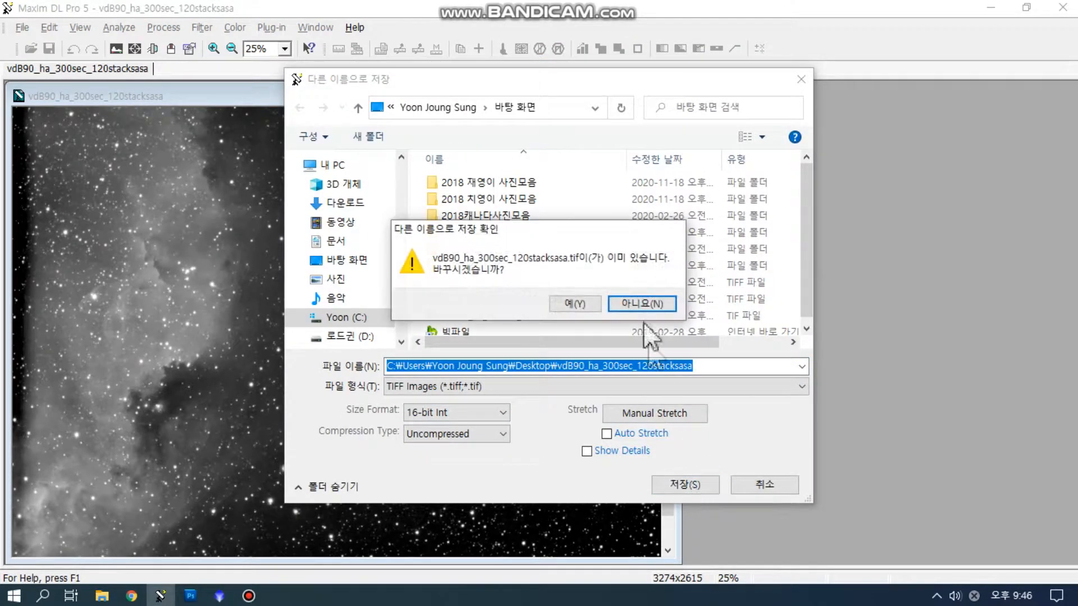
pyautogui.click(568, 302)
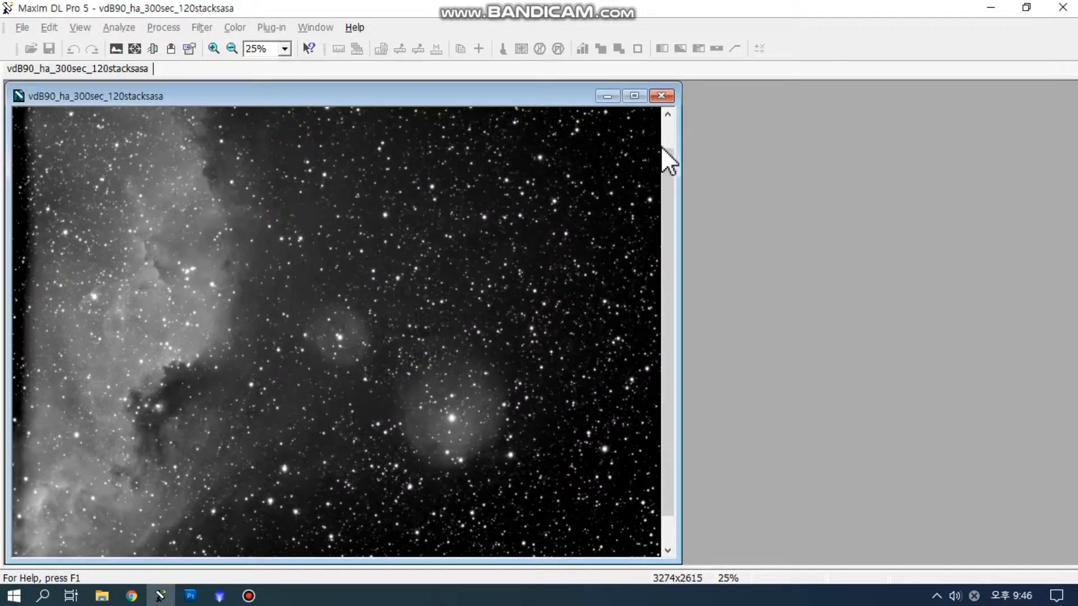
pyautogui.click(670, 96)
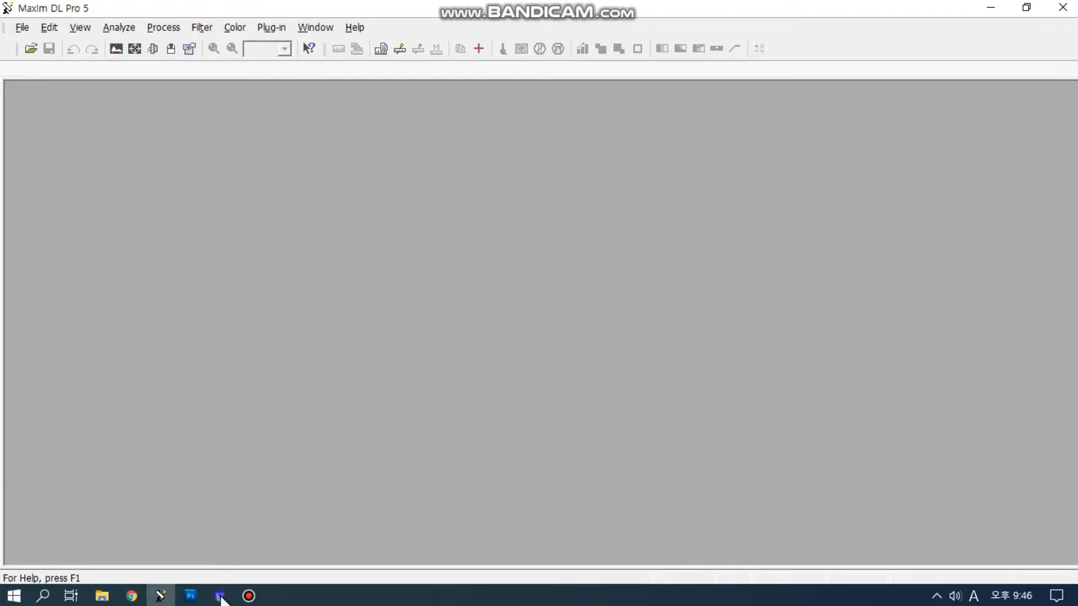
# - Switch to Photoshop and open vdB90_ha_300sec_120stacksasa.tif from the desktop
pyautogui.moveTo(220, 599)
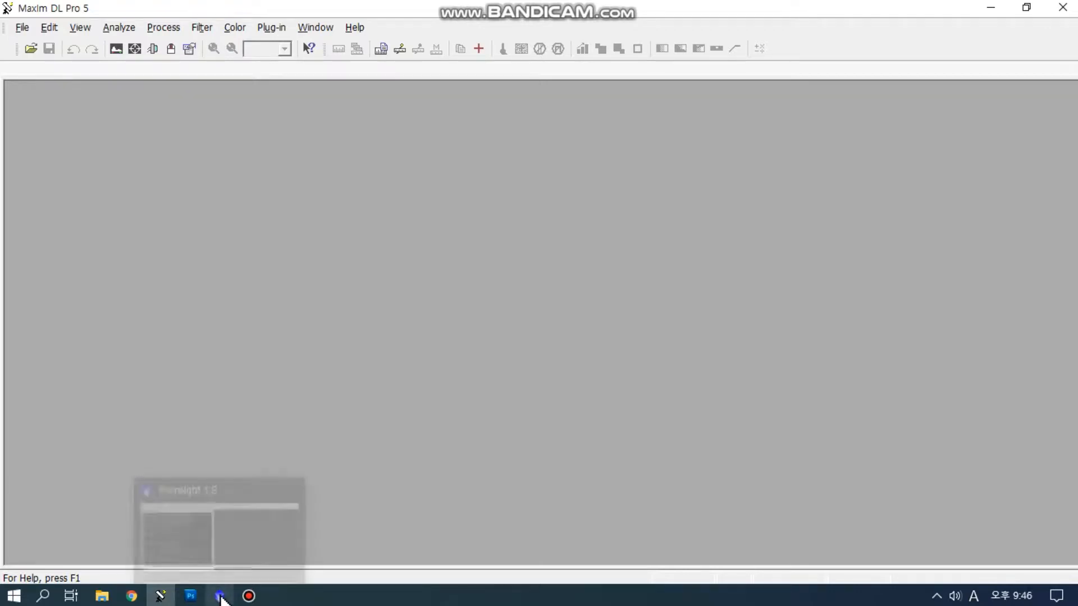
pyautogui.click(190, 596)
pyautogui.click(51, 13)
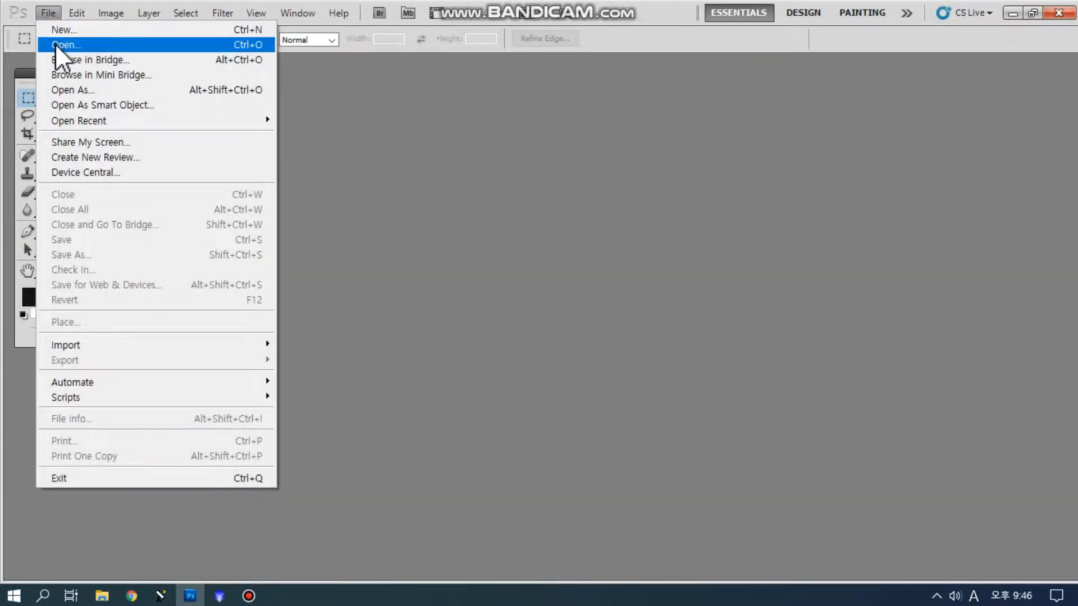
pyautogui.click(55, 44)
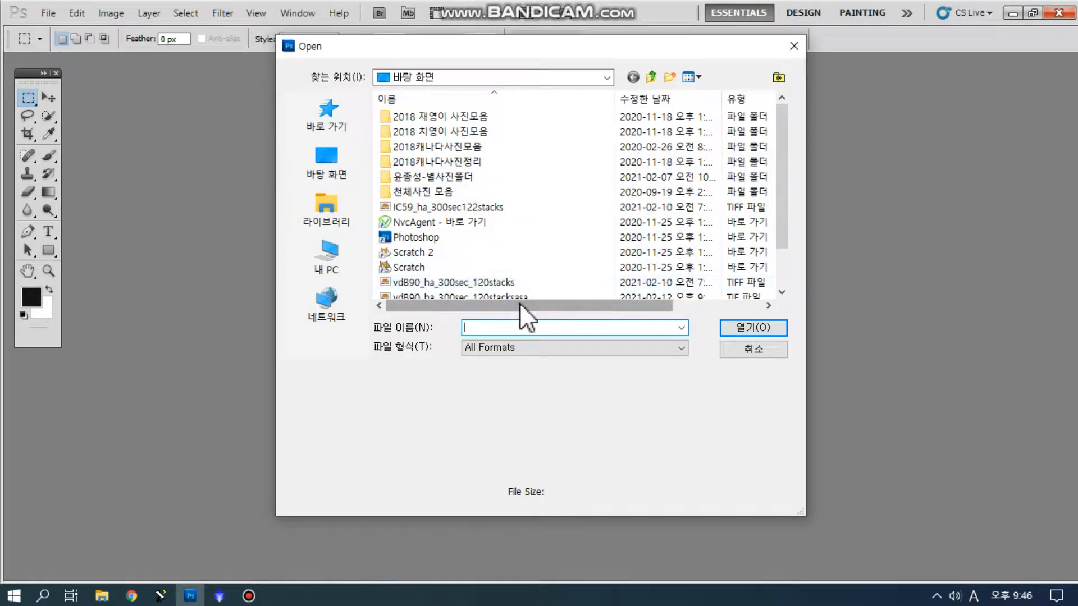
pyautogui.click(534, 296)
pyautogui.click(761, 334)
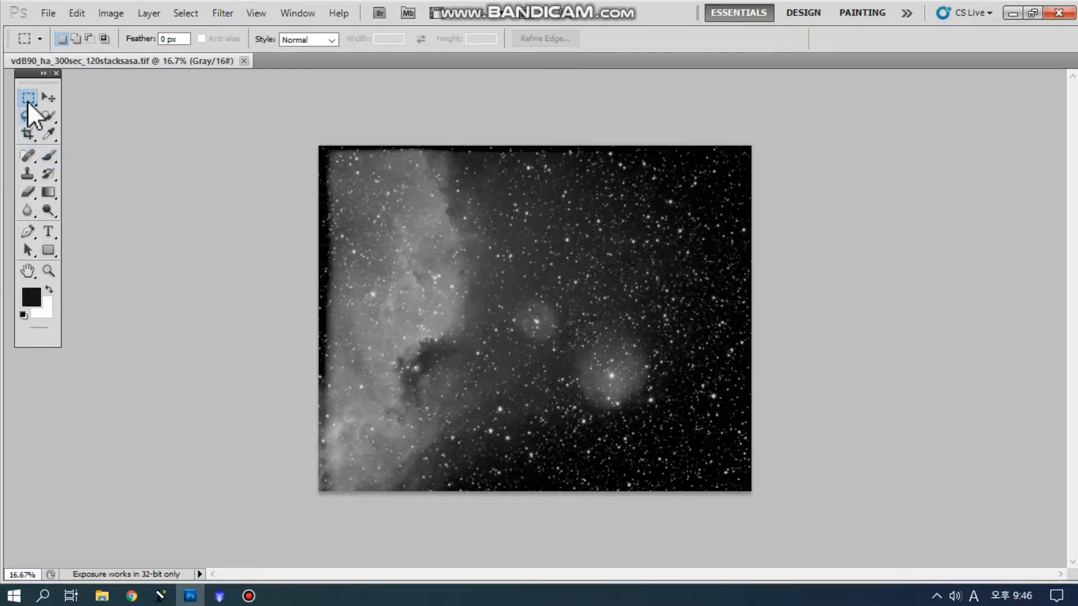
# - Crop the image in two passes to trim the dark borders along its left and top edges
pyautogui.moveTo(463, 341); pyautogui.dragTo(329, 150)
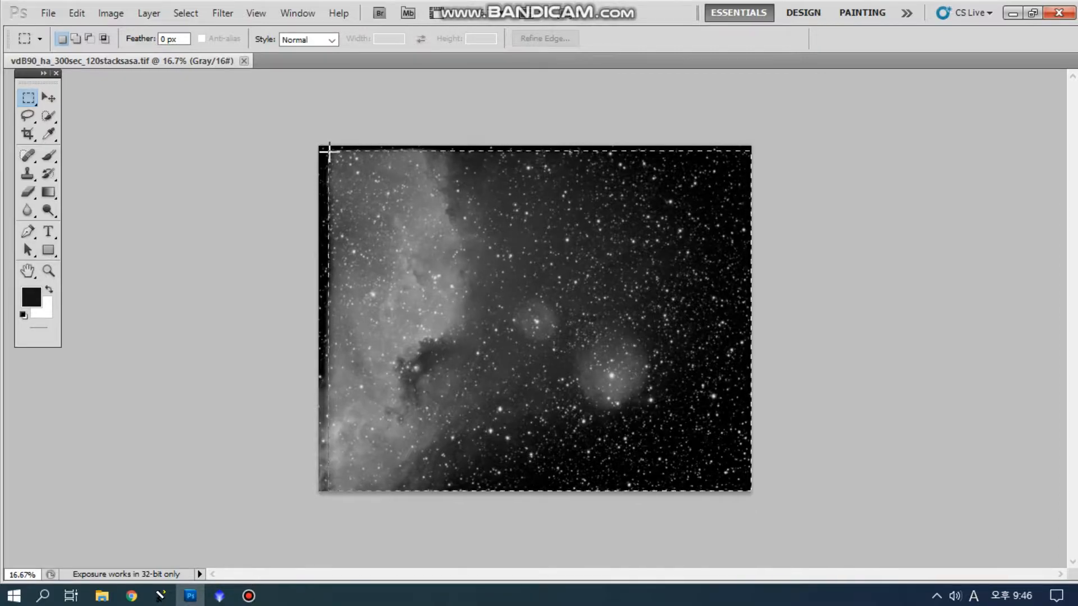
pyautogui.click(111, 13)
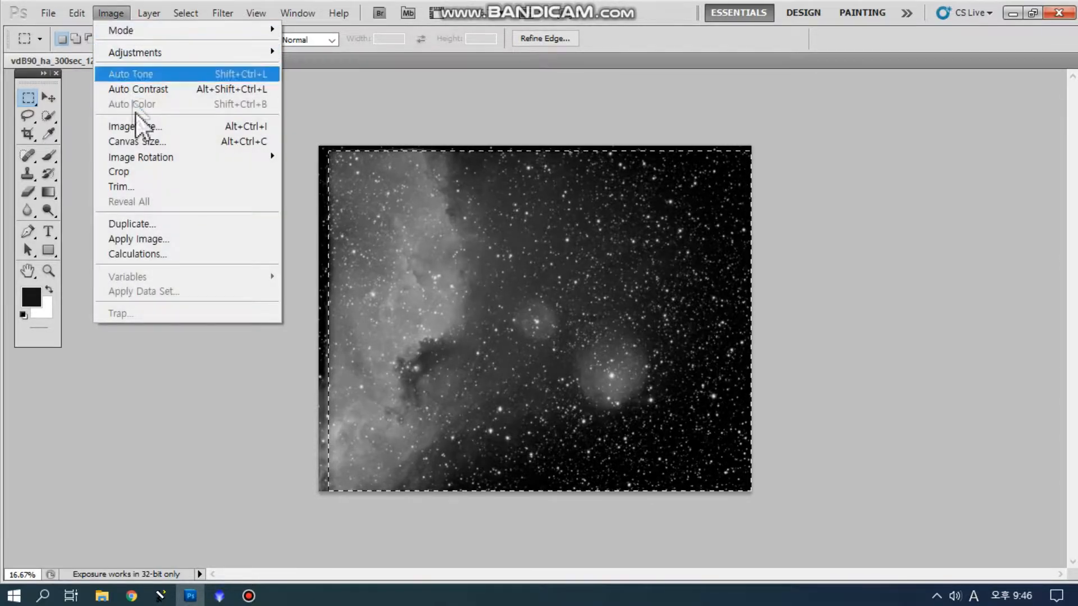
pyautogui.click(143, 172)
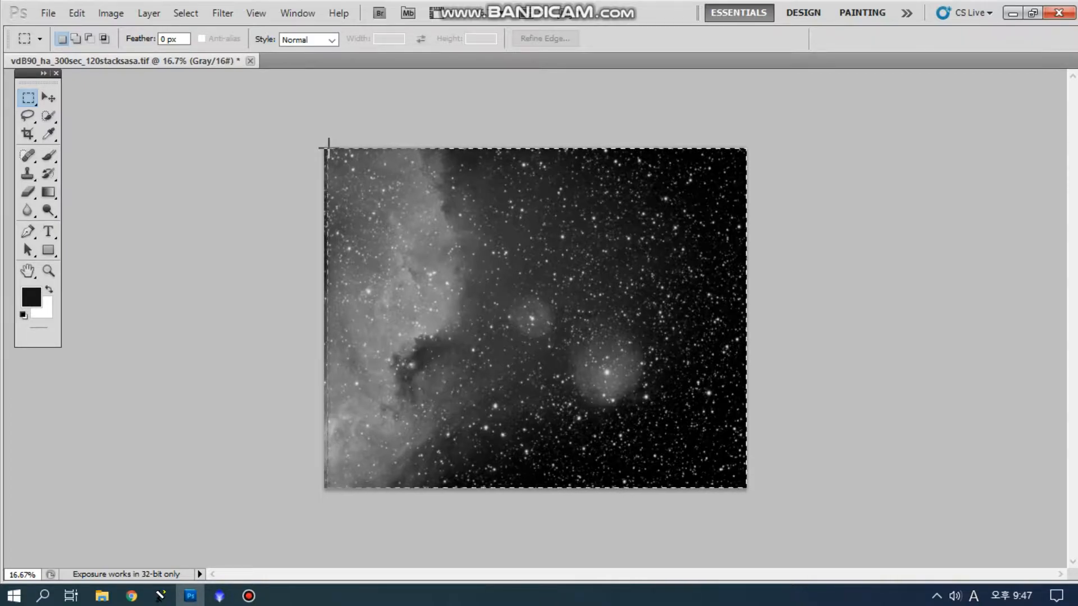
pyautogui.click(110, 13)
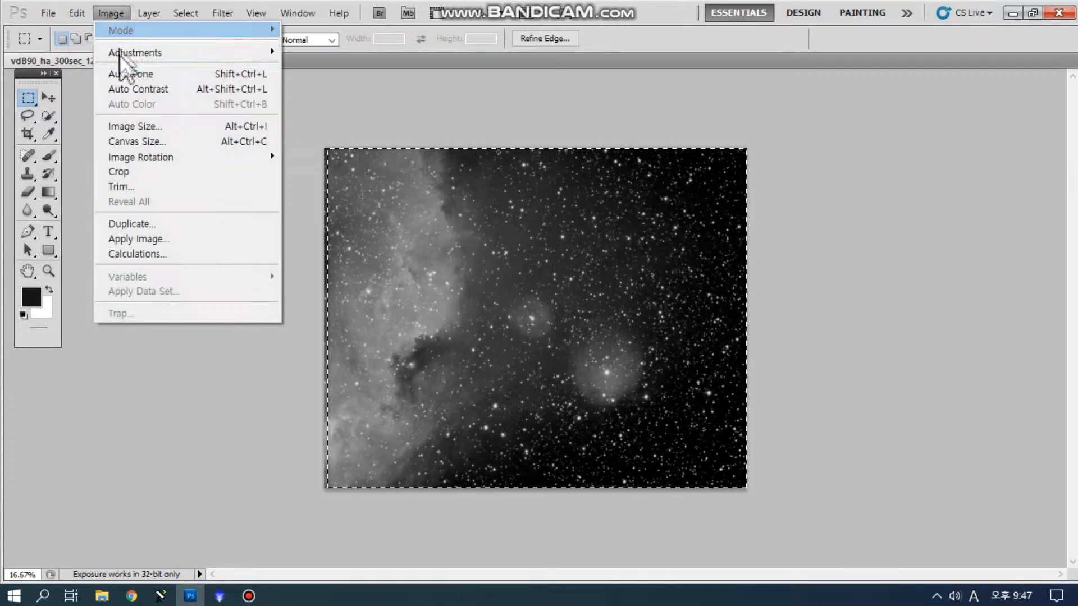
pyautogui.click(133, 171)
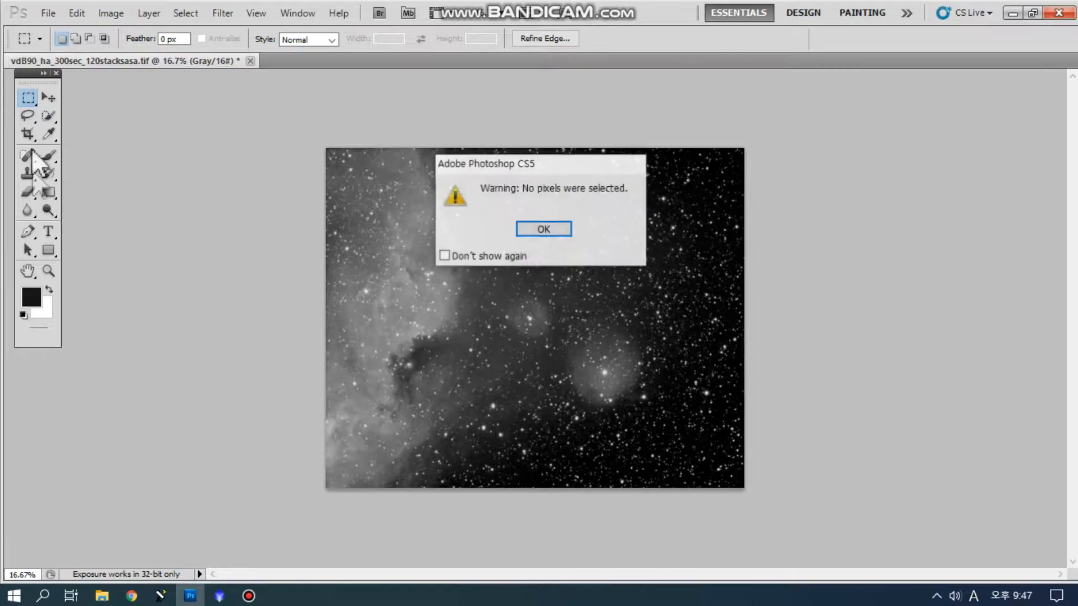
pyautogui.click(567, 231)
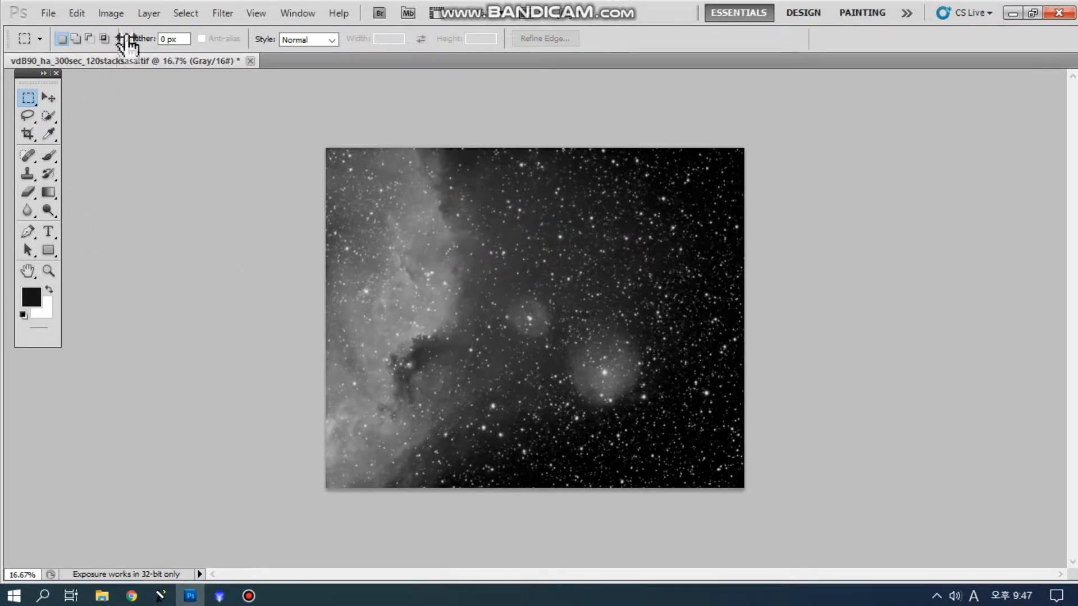
# - Apply Auto Tone and Auto Contrast to the cropped image
pyautogui.click(115, 14)
pyautogui.click(130, 72)
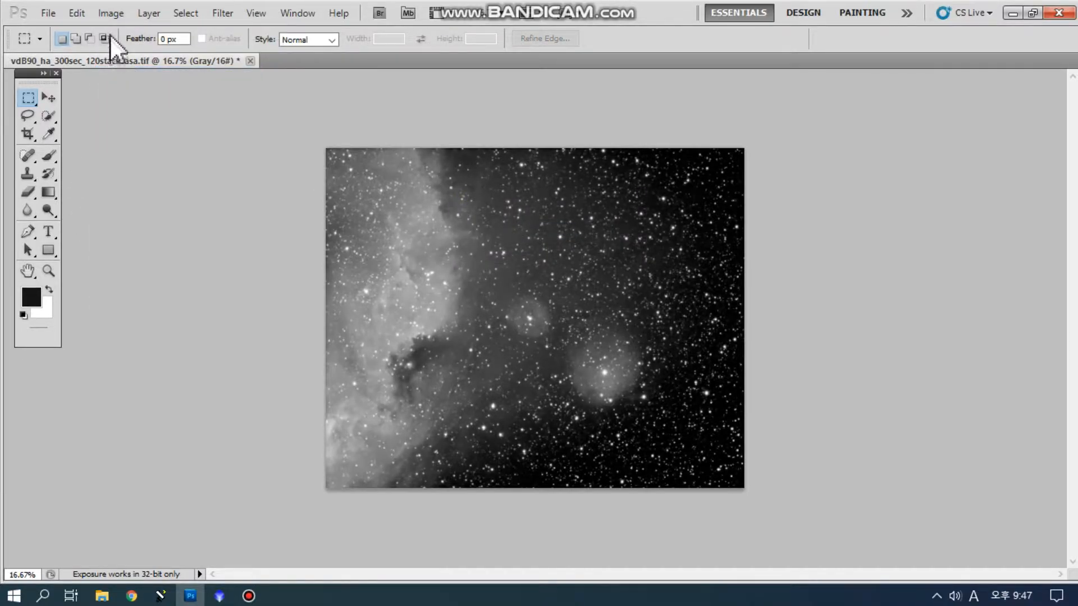
pyautogui.click(108, 16)
pyautogui.click(127, 88)
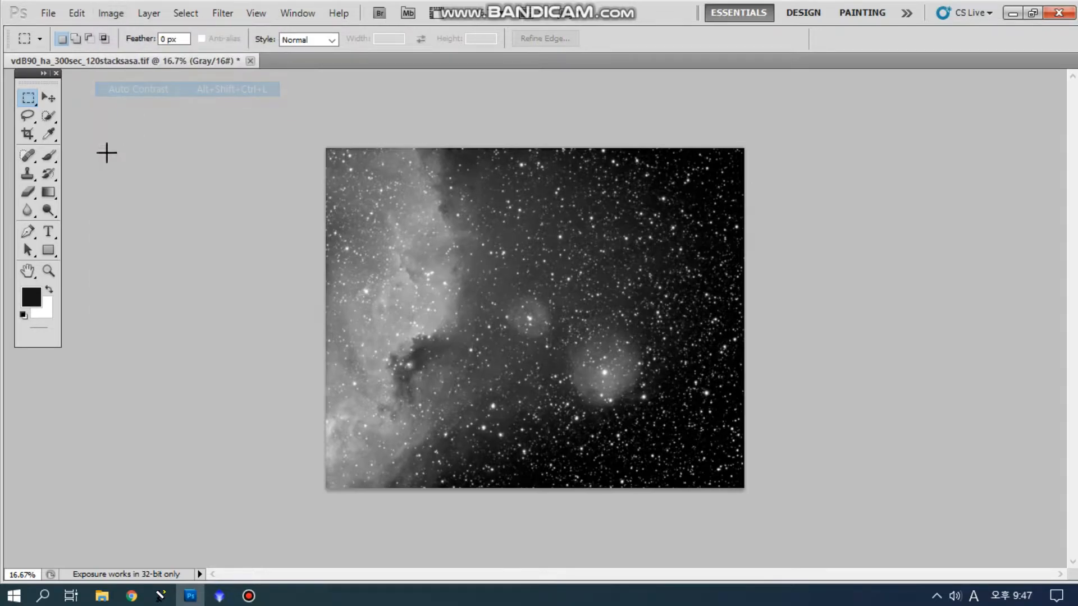
# - Examine the nebula and star details across the image at 50% zoom
pyautogui.hotkey('ctrl', '+')
pyautogui.hotkey('ctrl', '+')
pyautogui.hotkey('ctrl', '+')
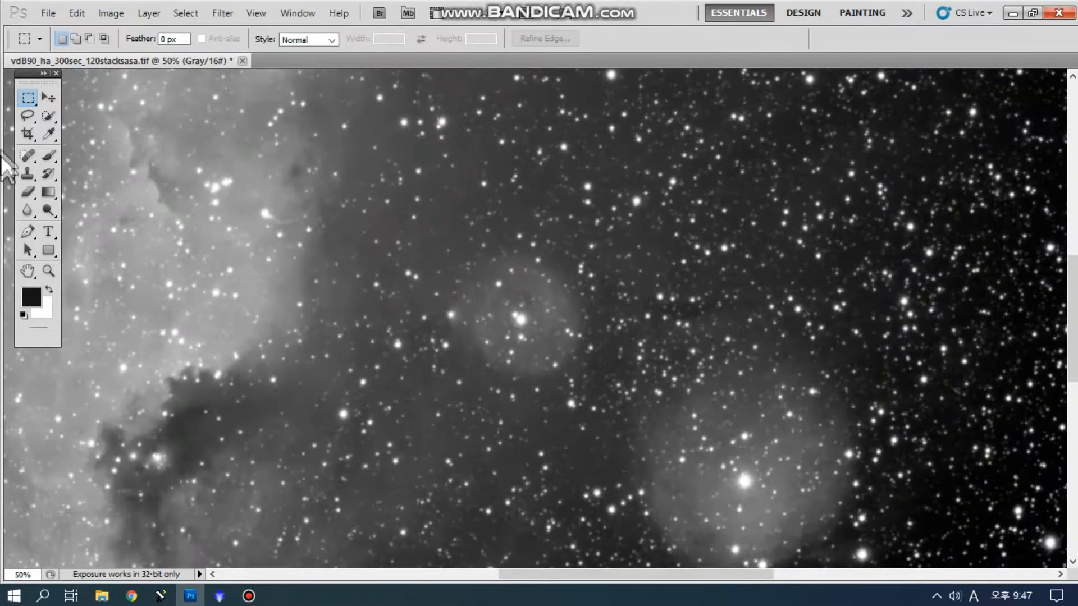
pyautogui.click(25, 270)
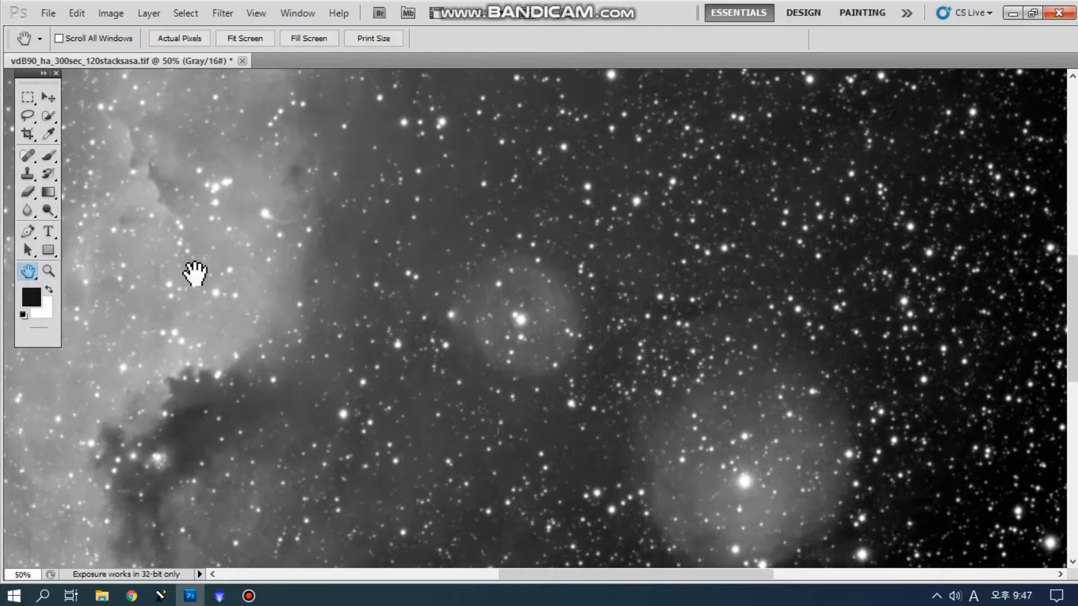
pyautogui.moveTo(193, 272); pyautogui.dragTo(790, 449)
pyautogui.moveTo(738, 377); pyautogui.dragTo(154, 277)
pyautogui.moveTo(278, 249); pyautogui.dragTo(402, 173)
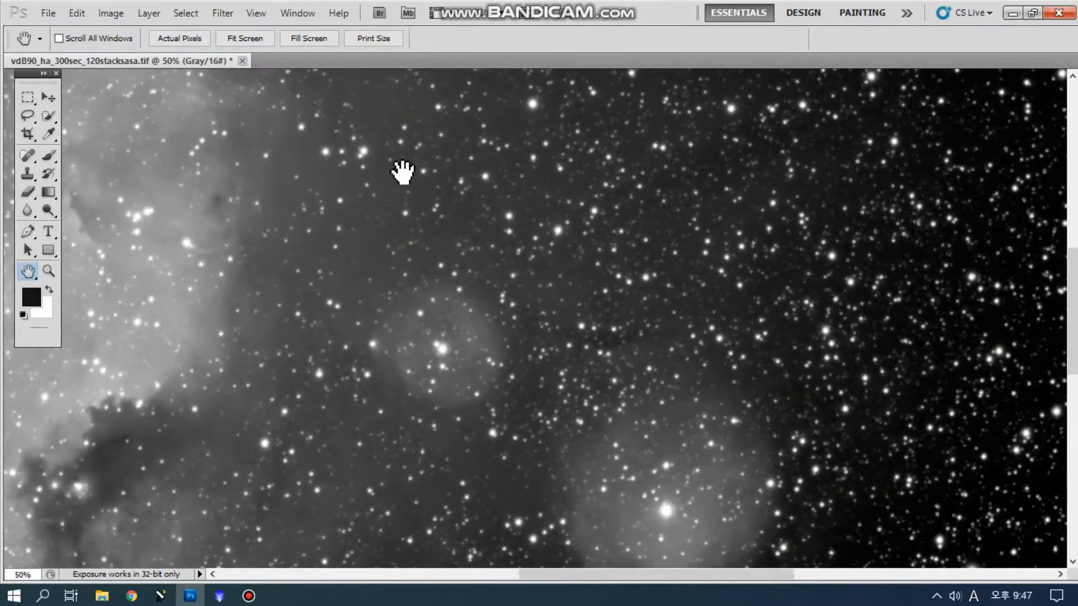
# - Open the Levels adjustment and set the white input level to 225 and the midtone input to 0.96
pyautogui.click(149, 16)
pyautogui.moveTo(116, 17)
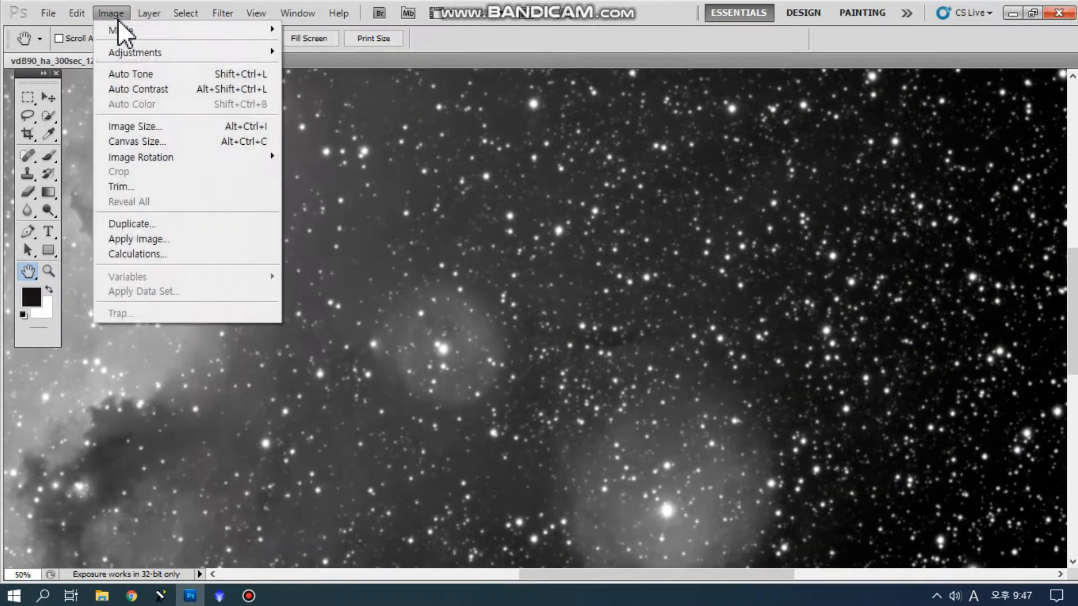
pyautogui.moveTo(123, 52)
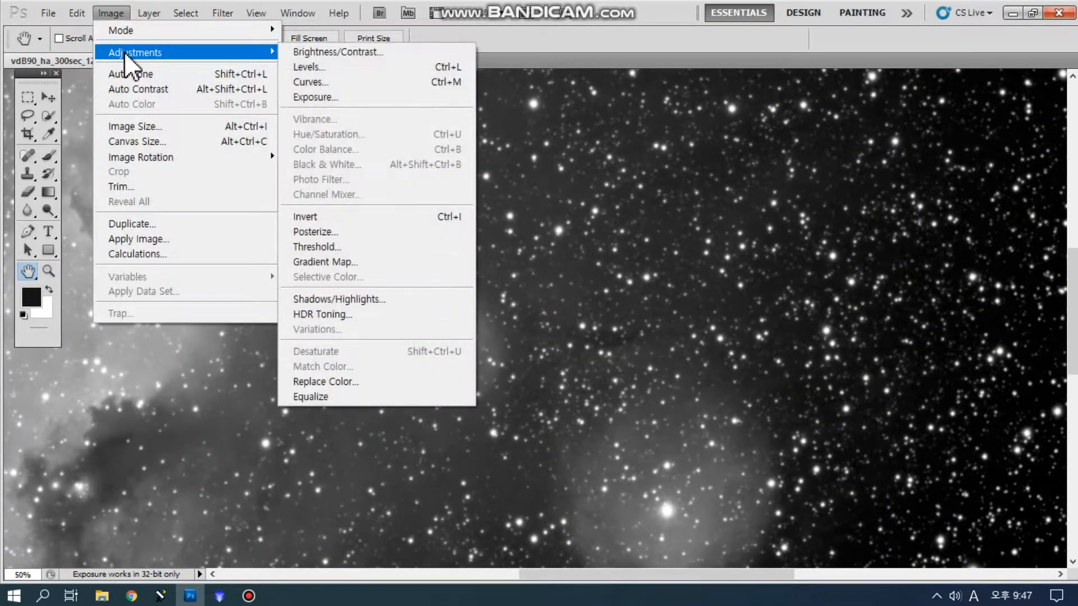
pyautogui.click(329, 68)
pyautogui.moveTo(227, 139); pyautogui.dragTo(909, 56)
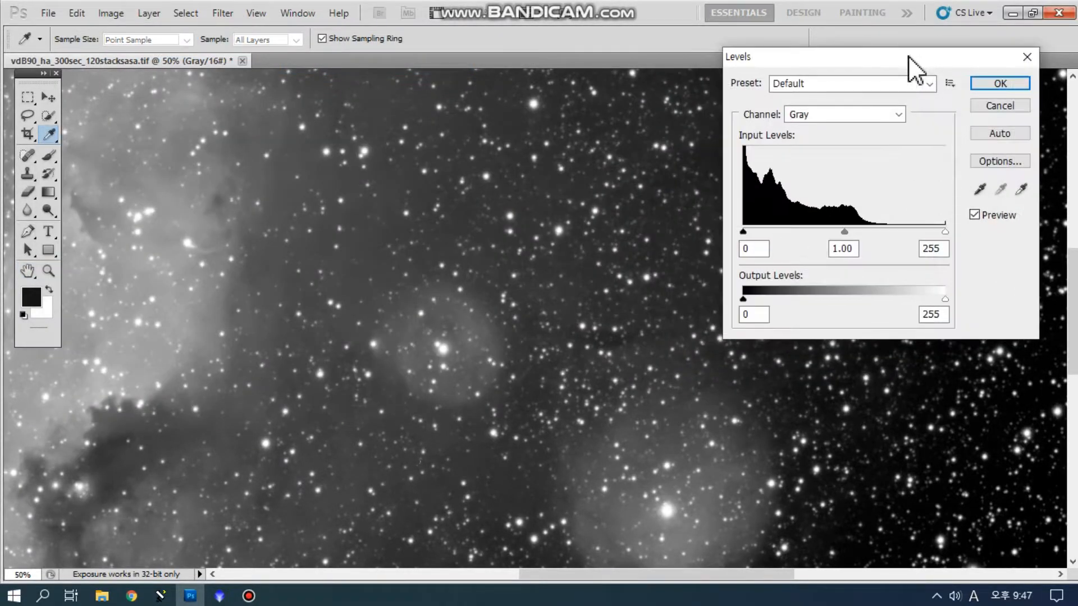
pyautogui.moveTo(846, 231)
pyautogui.mouseDown()
pyautogui.moveTo(829, 234)
pyautogui.moveTo(847, 234)
pyautogui.mouseUp()
pyautogui.moveTo(946, 234); pyautogui.dragTo(922, 234)
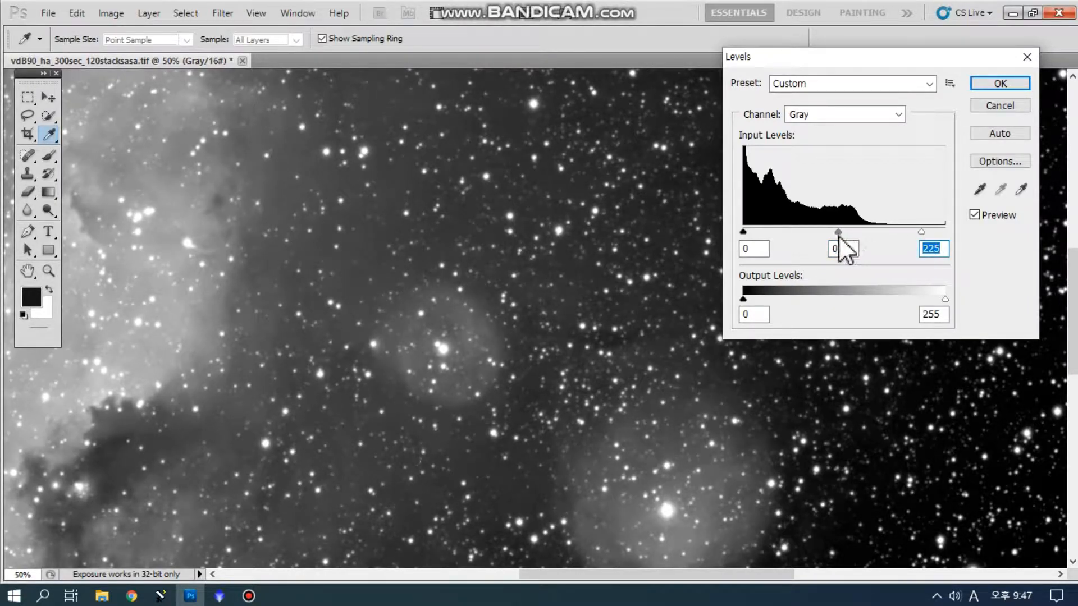
pyautogui.moveTo(836, 234); pyautogui.dragTo(835, 234)
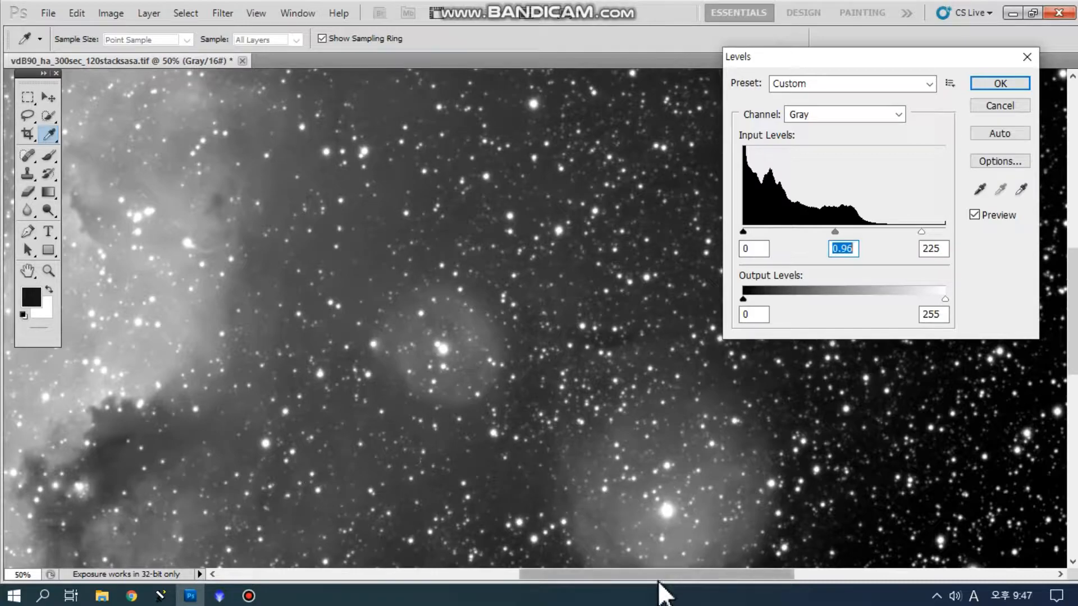
# - Set the white input level to 255 and the midtone input to 0.84, and apply the Levels adjustment
pyautogui.moveTo(648, 574); pyautogui.dragTo(611, 573)
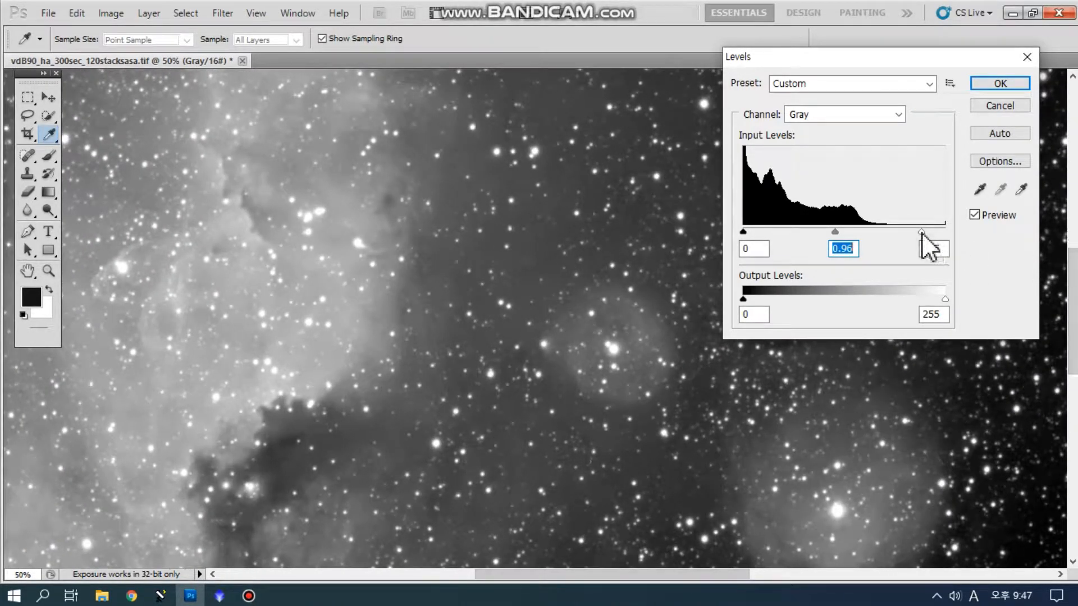
pyautogui.moveTo(921, 232); pyautogui.dragTo(949, 232)
pyautogui.moveTo(847, 230)
pyautogui.mouseDown()
pyautogui.moveTo(837, 232)
pyautogui.moveTo(854, 230)
pyautogui.mouseUp()
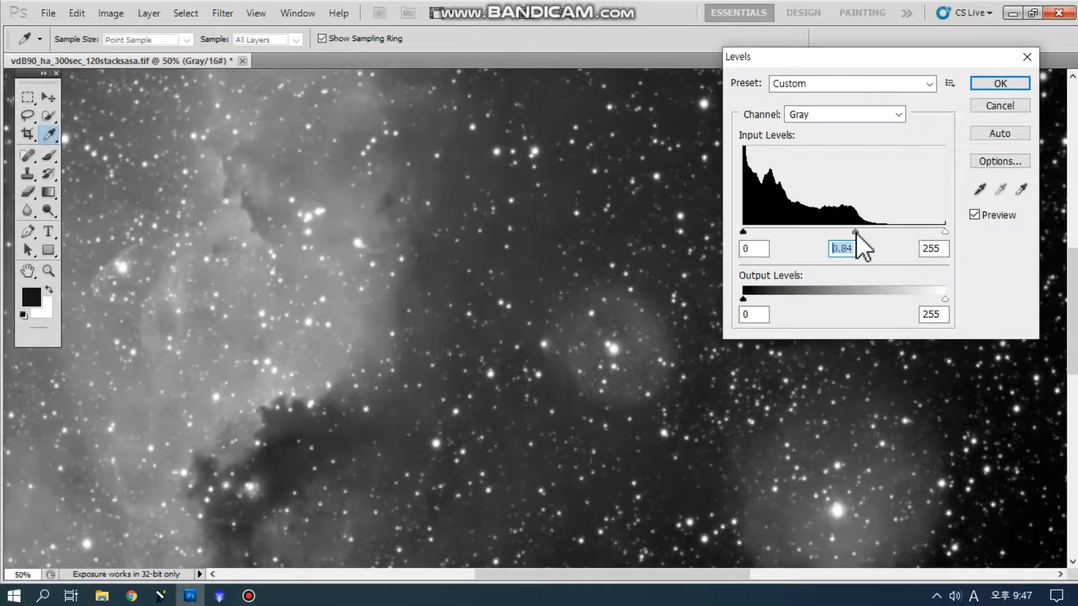
pyautogui.click(977, 85)
pyautogui.press('h')
# - Apply a second Levels adjustment with the white input level at 227 and the midtone input finely adjusted
pyautogui.click(120, 14)
pyautogui.moveTo(129, 52)
pyautogui.click(355, 72)
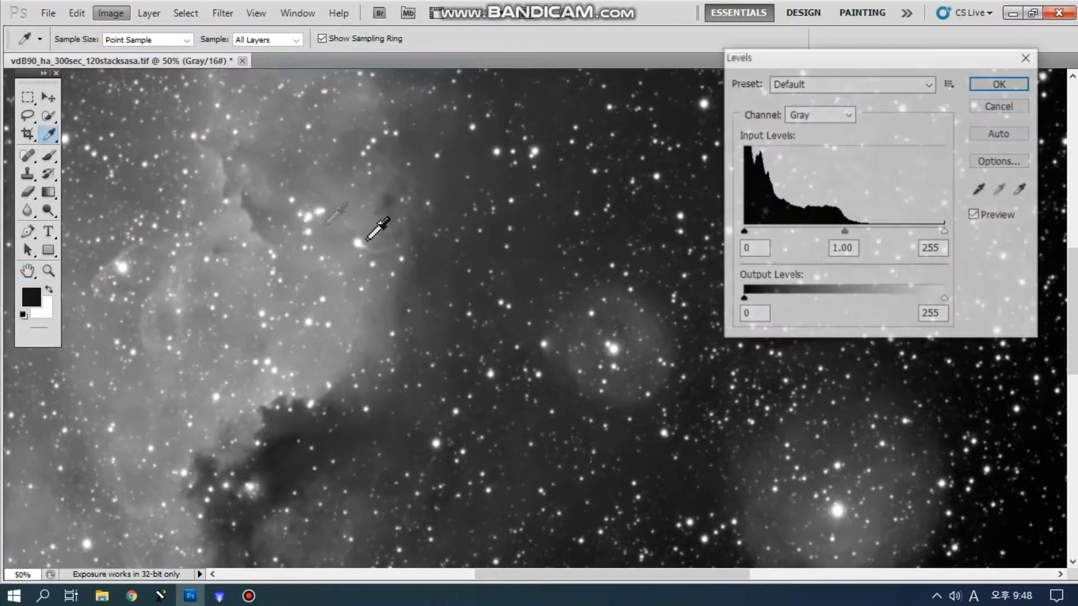
pyautogui.moveTo(843, 232)
pyautogui.mouseDown()
pyautogui.moveTo(830, 232)
pyautogui.moveTo(841, 231)
pyautogui.mouseUp()
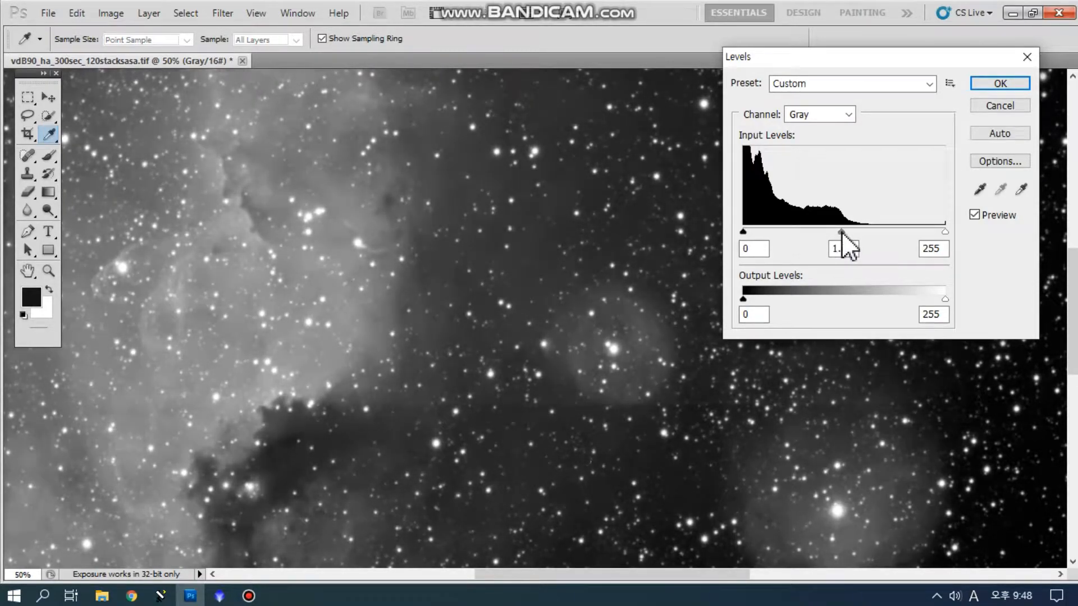
pyautogui.moveTo(947, 231); pyautogui.dragTo(923, 231)
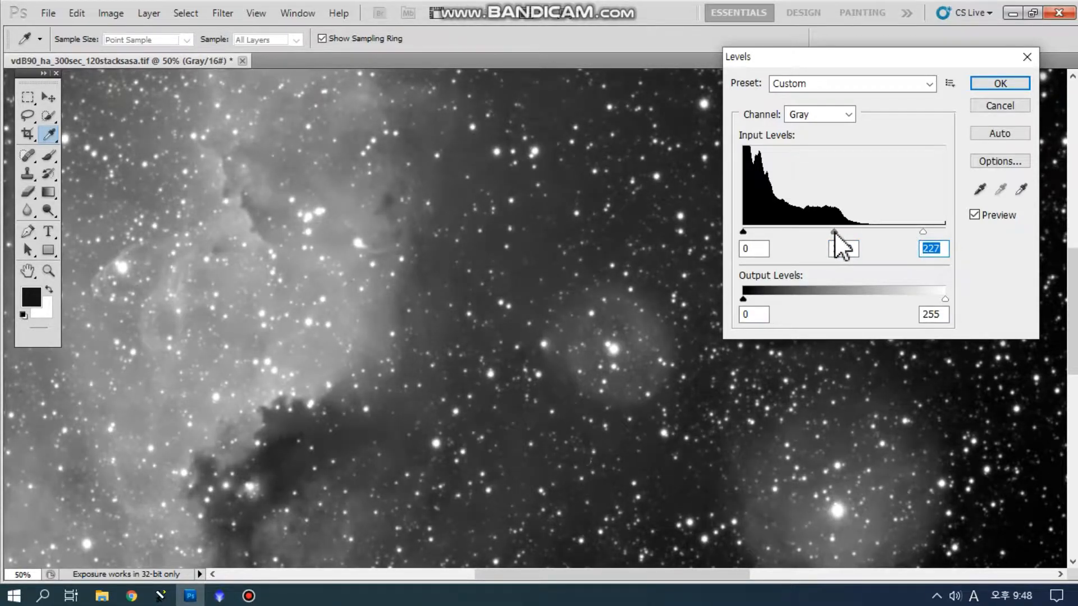
pyautogui.moveTo(834, 231); pyautogui.dragTo(836, 232)
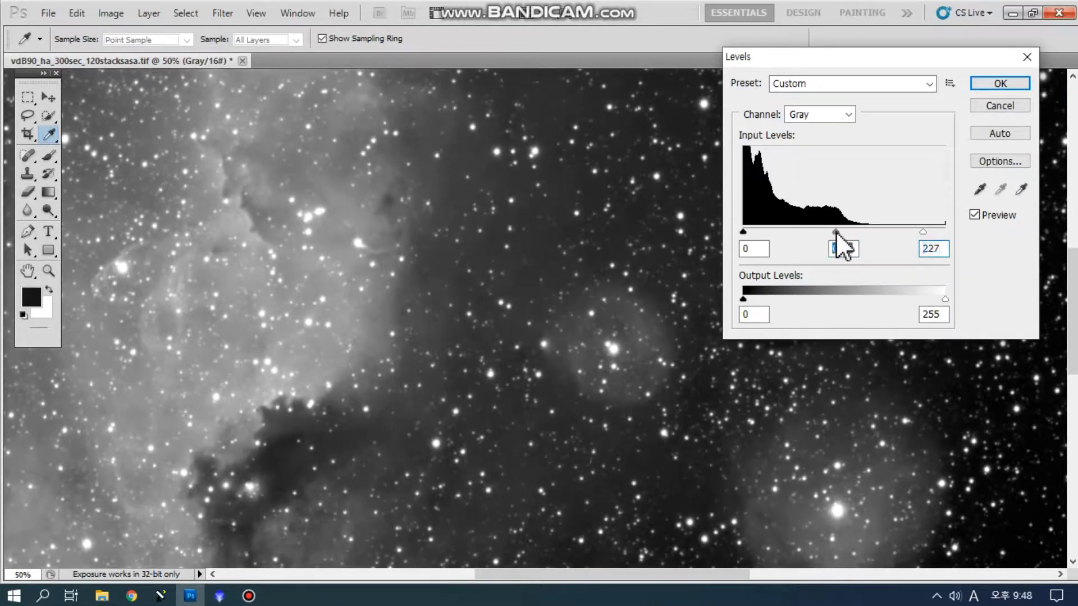
pyautogui.click(999, 82)
pyautogui.press('h')
# - Open Shadows/Highlights for the nebula image and set the shadows to amount 11%, tonal width 54% and radius 40 px
pyautogui.moveTo(301, 305); pyautogui.dragTo(366, 355)
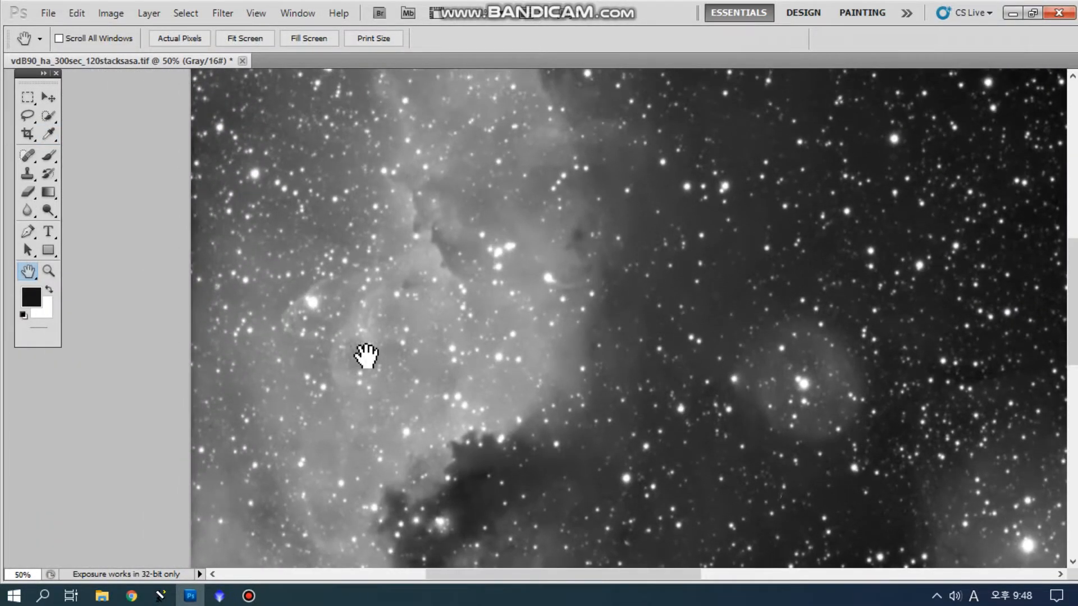
pyautogui.moveTo(344, 300); pyautogui.dragTo(385, 498)
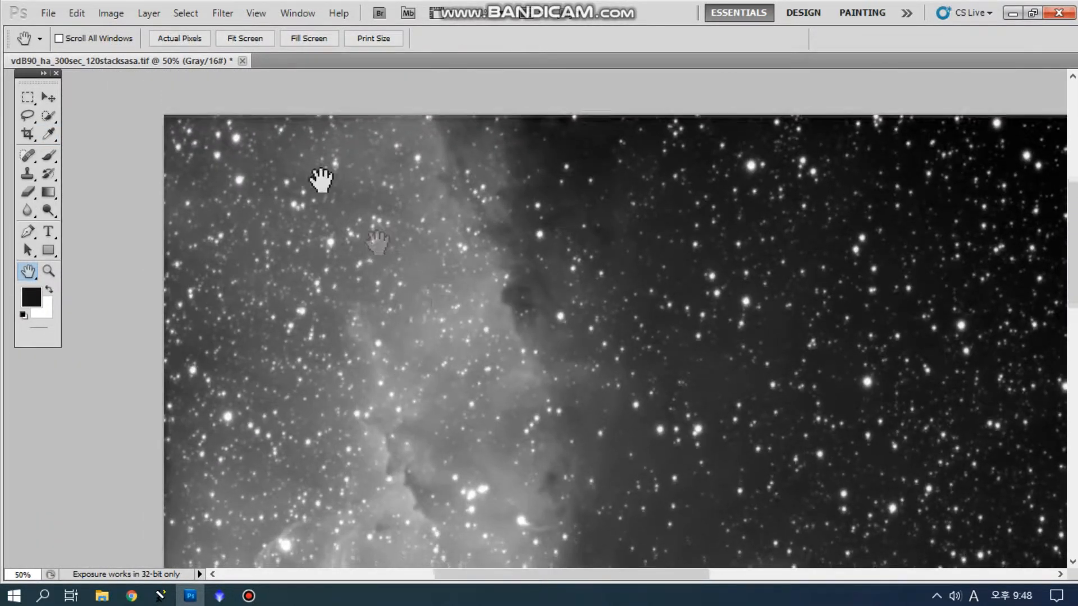
pyautogui.moveTo(321, 180); pyautogui.dragTo(272, 233)
pyautogui.moveTo(384, 299); pyautogui.dragTo(421, 234)
pyautogui.click(112, 13)
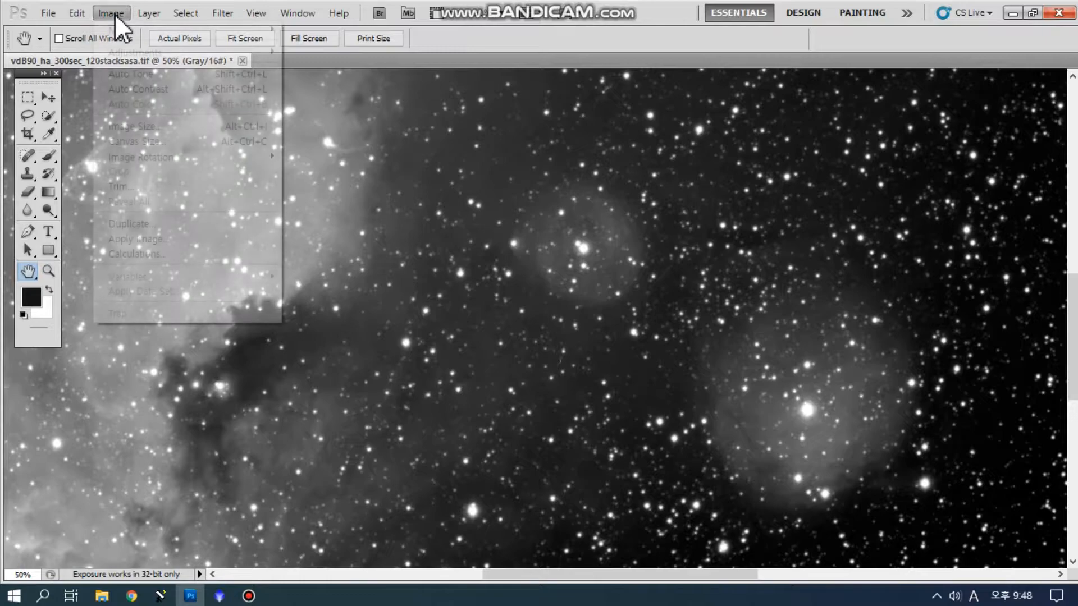
pyautogui.moveTo(197, 52)
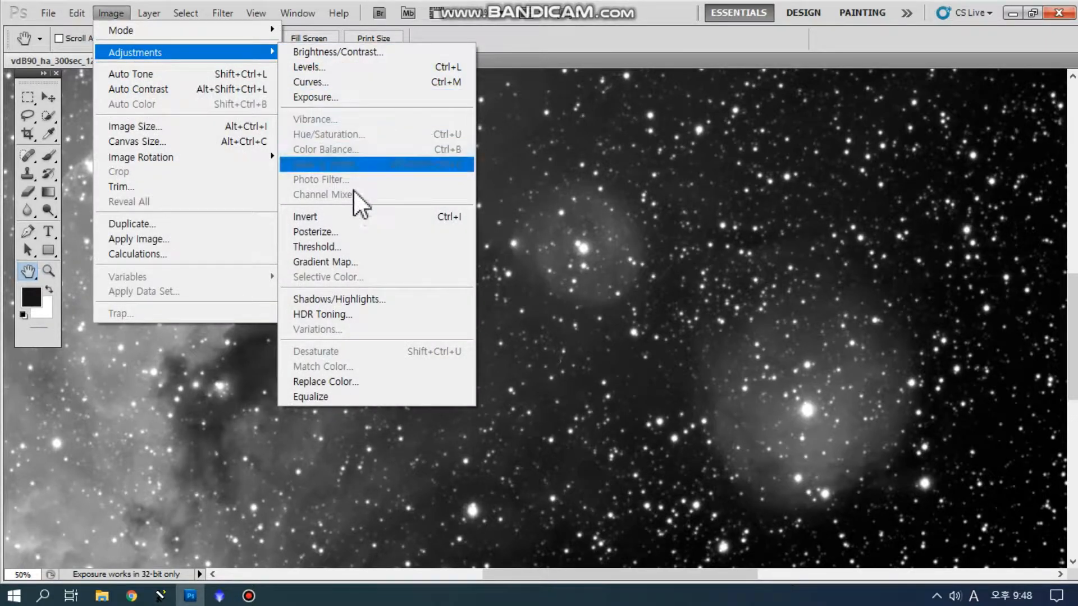
pyautogui.click(346, 301)
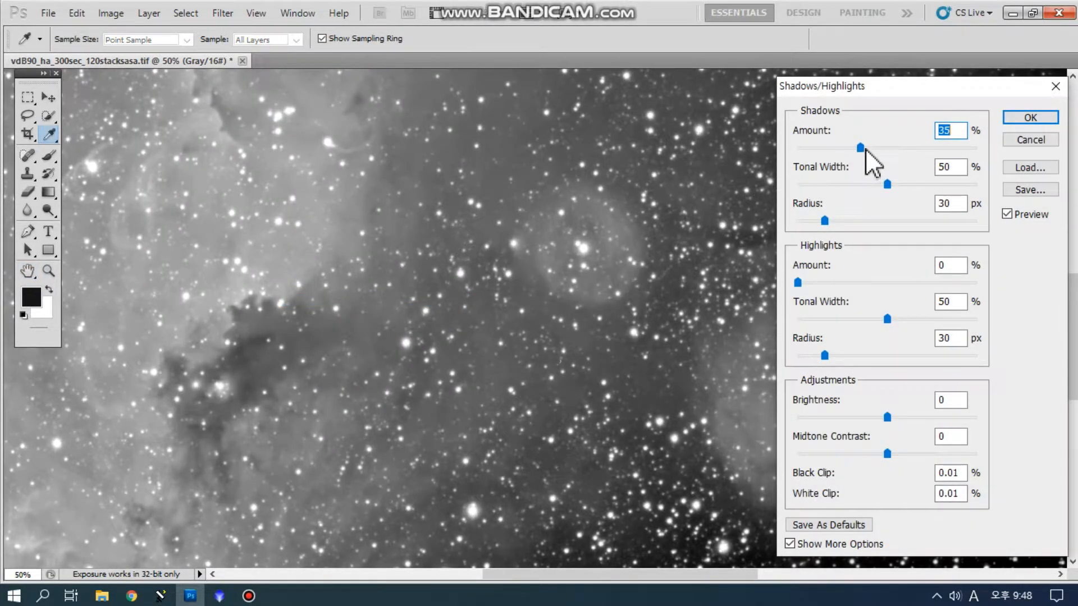
pyautogui.moveTo(861, 147); pyautogui.dragTo(819, 154)
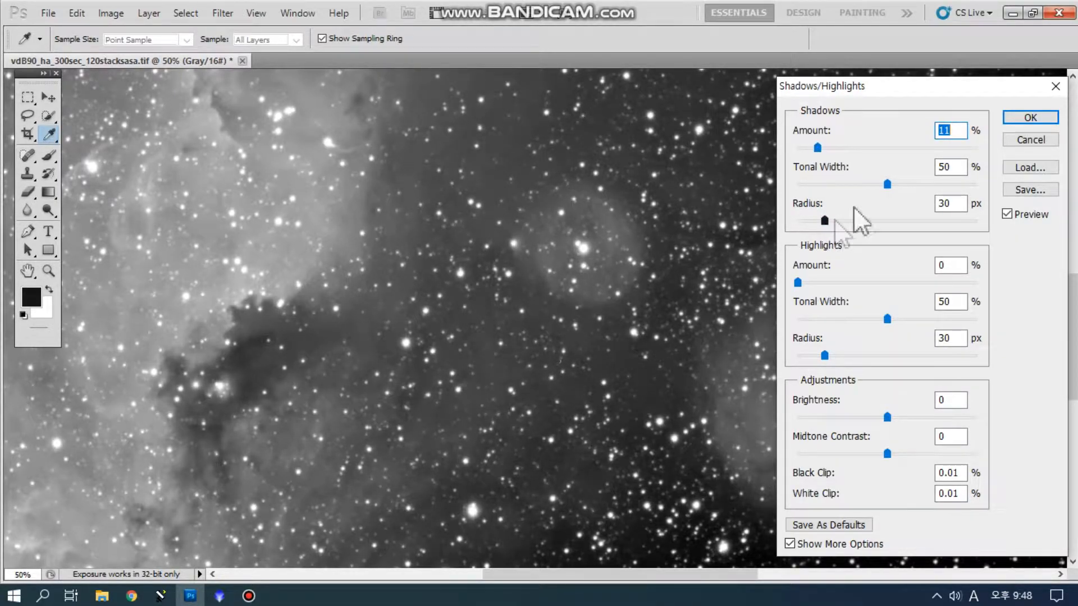
pyautogui.click(887, 184)
pyautogui.moveTo(887, 184)
pyautogui.mouseDown()
pyautogui.moveTo(851, 184)
pyautogui.moveTo(908, 184)
pyautogui.moveTo(863, 200)
pyautogui.moveTo(907, 185)
pyautogui.moveTo(877, 186)
pyautogui.mouseUp()
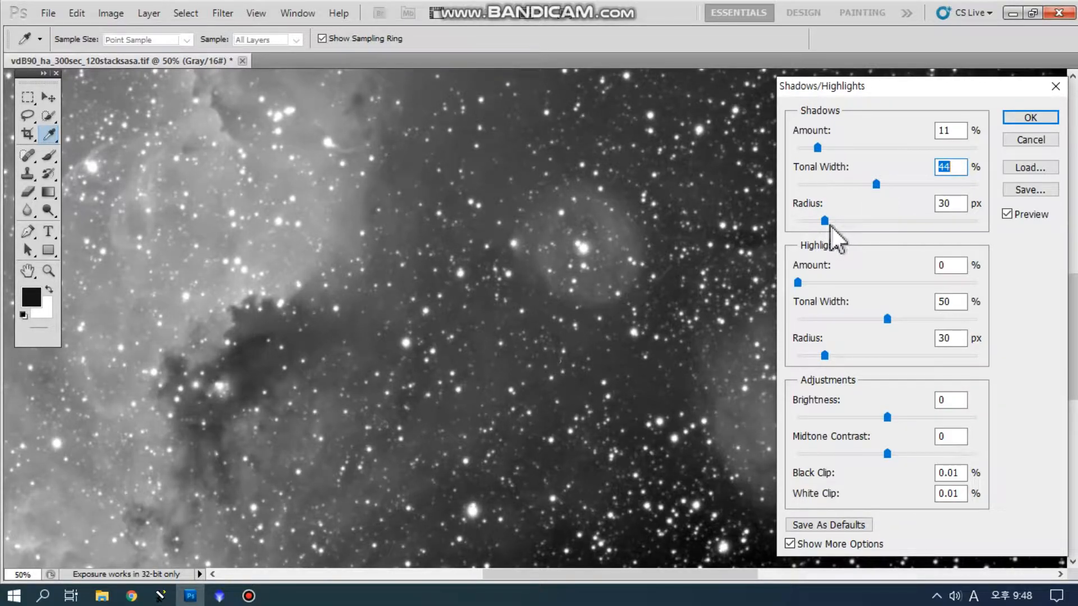
pyautogui.moveTo(882, 185); pyautogui.dragTo(895, 184)
pyautogui.moveTo(825, 221)
pyautogui.mouseDown()
pyautogui.moveTo(854, 219)
pyautogui.moveTo(833, 222)
pyautogui.mouseUp()
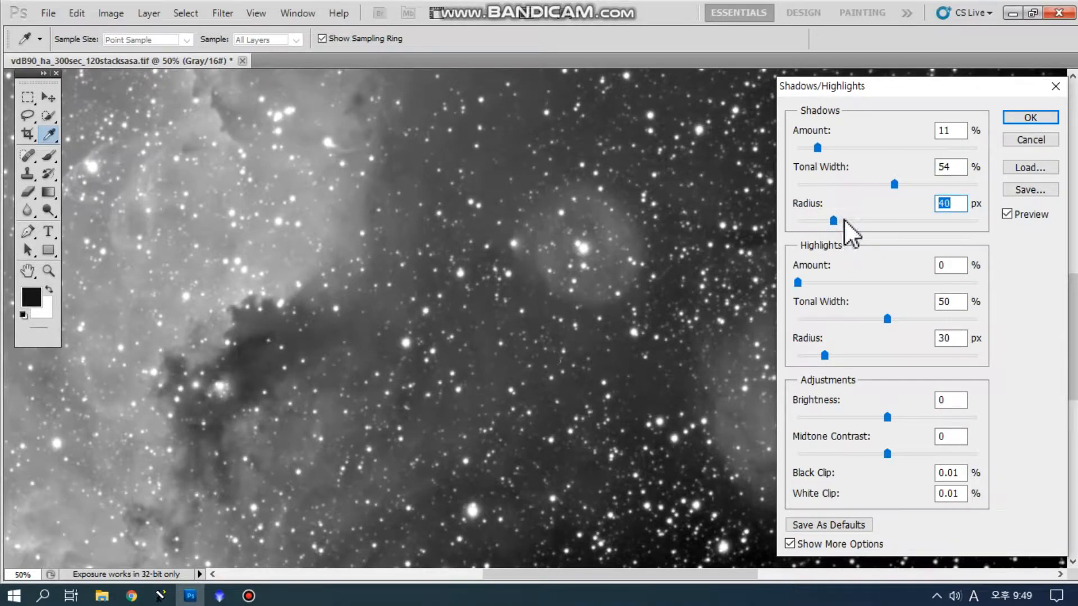
# - Set the highlights to amount 16%, tonal width 46% and radius 47 px, with brightness +2 and midtone contrast +28
pyautogui.moveTo(798, 281); pyautogui.dragTo(827, 278)
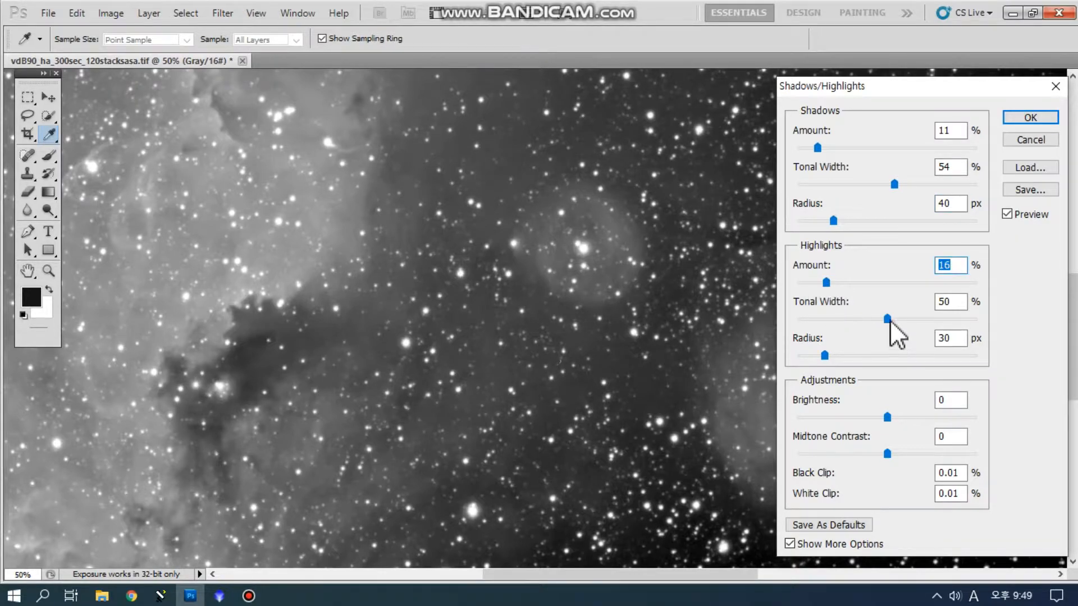
pyautogui.moveTo(887, 318)
pyautogui.mouseDown()
pyautogui.moveTo(855, 324)
pyautogui.moveTo(880, 323)
pyautogui.mouseUp()
pyautogui.moveTo(824, 356)
pyautogui.mouseDown()
pyautogui.moveTo(849, 356)
pyautogui.moveTo(814, 357)
pyautogui.moveTo(840, 356)
pyautogui.mouseUp()
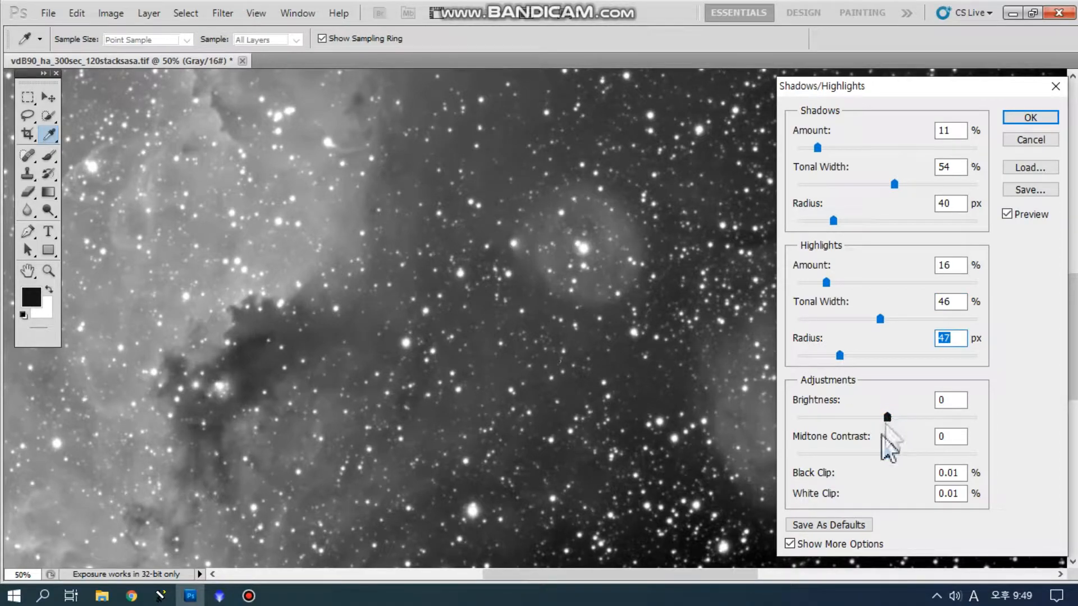
pyautogui.moveTo(889, 454); pyautogui.dragTo(890, 417)
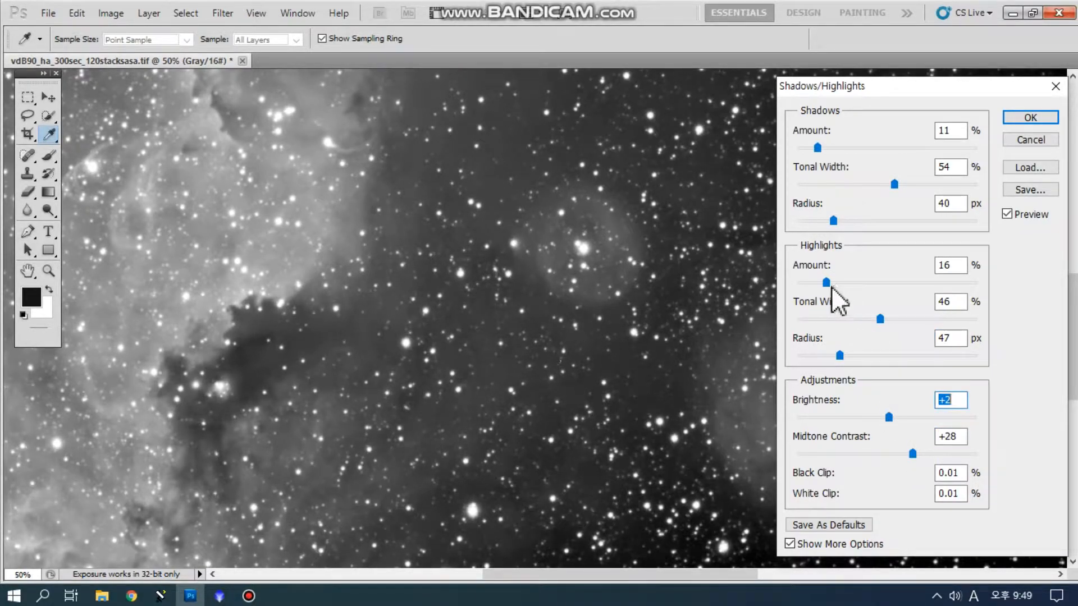
# - Set the highlights amount to 28% and try a slightly different highlights tonal width
pyautogui.moveTo(827, 283); pyautogui.dragTo(848, 286)
pyautogui.moveTo(881, 319)
pyautogui.mouseDown()
pyautogui.moveTo(896, 318)
pyautogui.moveTo(875, 316)
pyautogui.mouseUp()
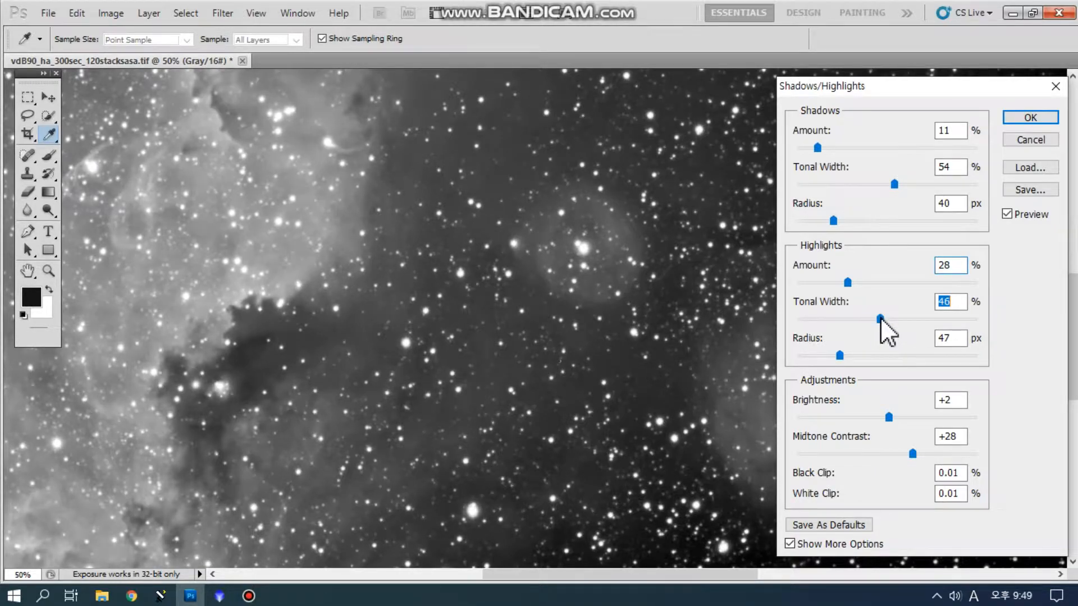
pyautogui.moveTo(881, 318); pyautogui.dragTo(880, 317)
# - Set the shadows amount to 23%, the tonal width to 42% and the radius to 64 px
pyautogui.moveTo(817, 148); pyautogui.dragTo(838, 150)
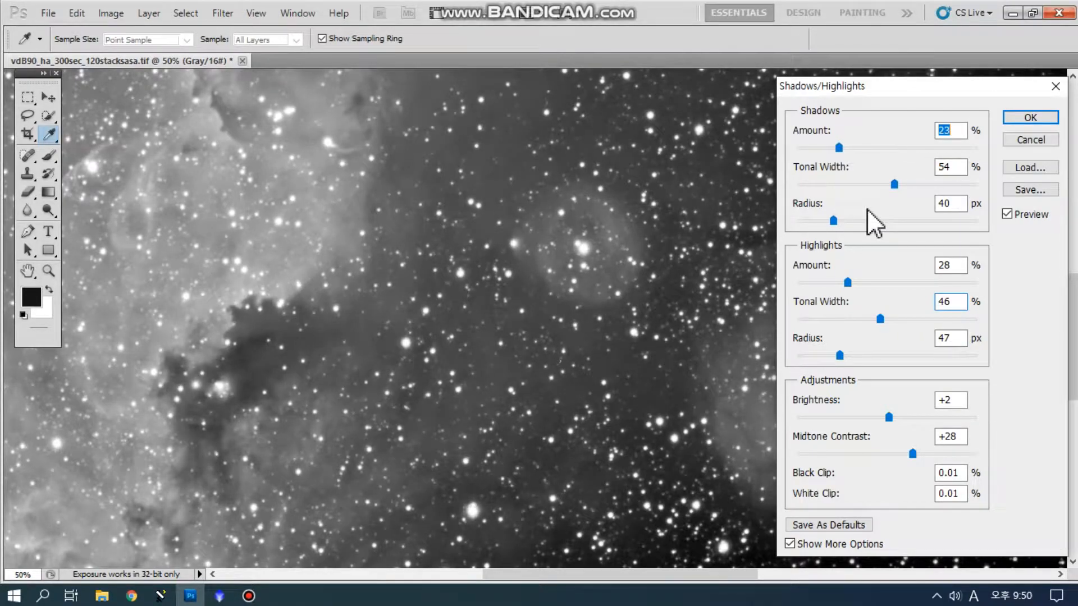
pyautogui.moveTo(895, 184); pyautogui.dragTo(872, 184)
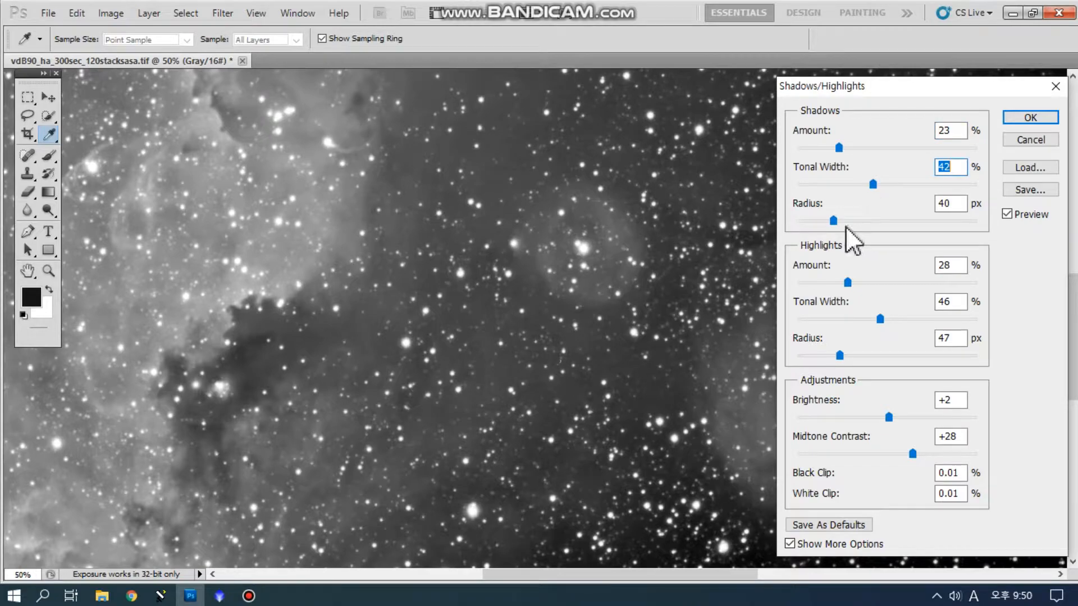
pyautogui.moveTo(833, 220); pyautogui.dragTo(854, 220)
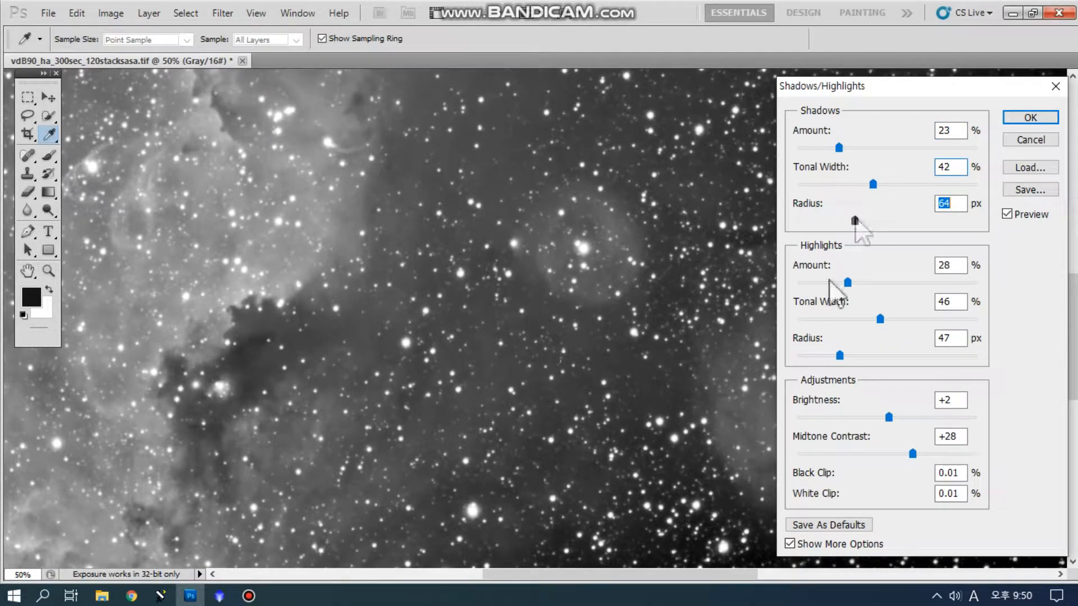
# - Set the highlights to amount 25%, tonal width 48% and radius 71 px, compare the preview with the original, and apply the adjustment
pyautogui.moveTo(848, 283)
pyautogui.mouseDown()
pyautogui.moveTo(867, 282)
pyautogui.moveTo(831, 288)
pyautogui.moveTo(866, 288)
pyautogui.moveTo(842, 288)
pyautogui.mouseUp()
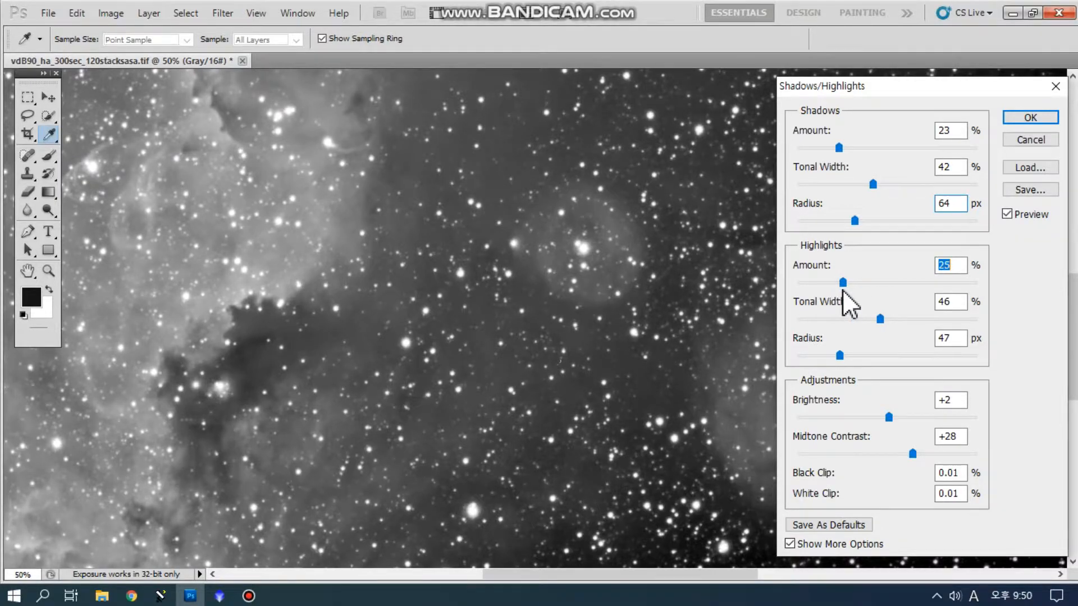
pyautogui.moveTo(880, 320); pyautogui.dragTo(873, 320)
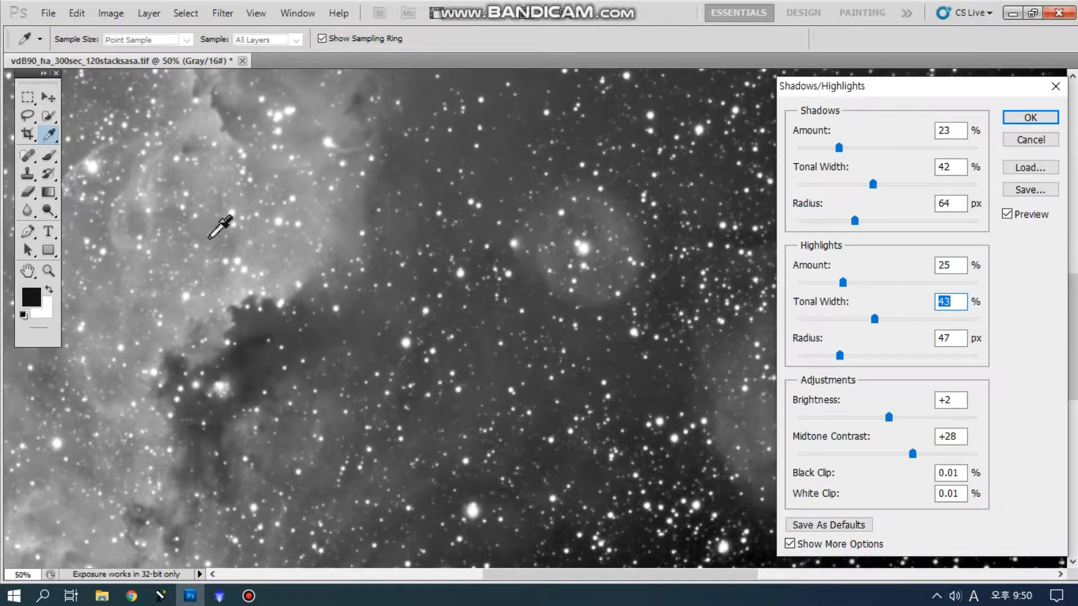
pyautogui.moveTo(877, 315)
pyautogui.mouseDown()
pyautogui.moveTo(857, 318)
pyautogui.moveTo(884, 318)
pyautogui.mouseUp()
pyautogui.moveTo(840, 355); pyautogui.dragTo(861, 352)
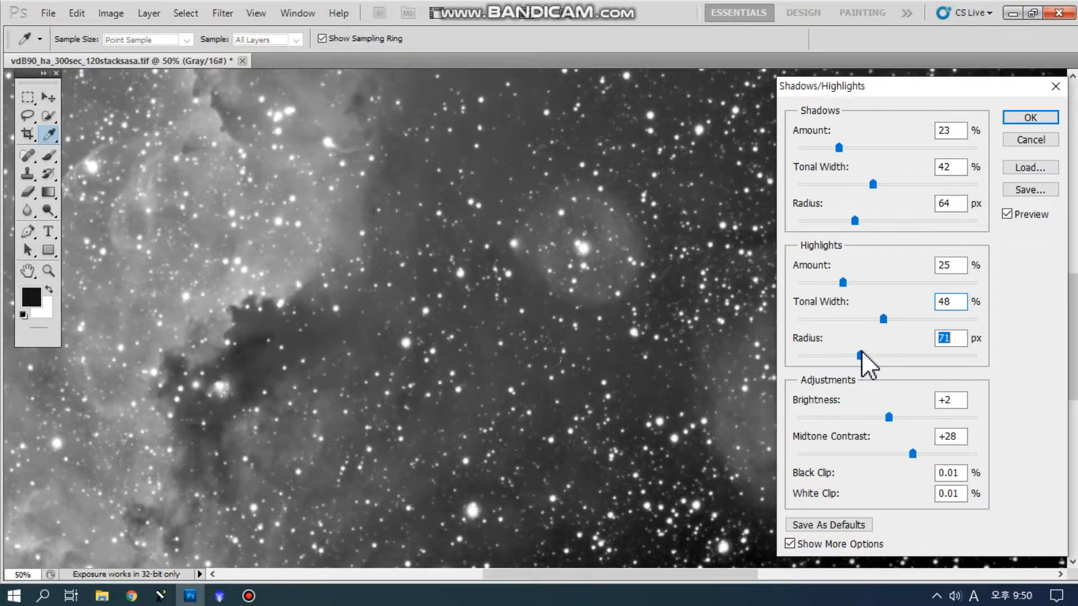
pyautogui.click(1005, 209)
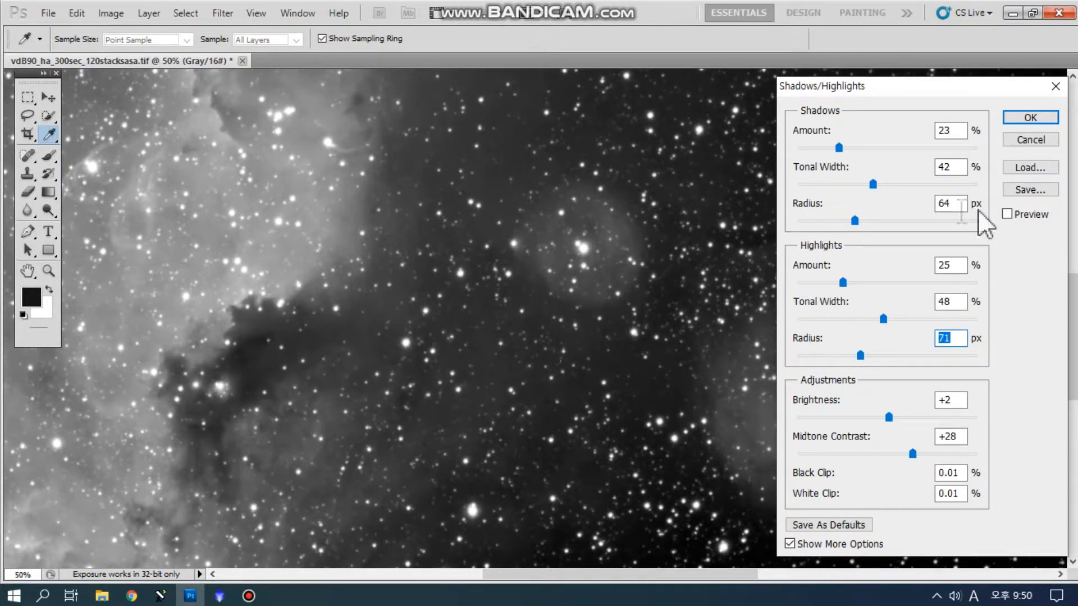
pyautogui.click(1006, 213)
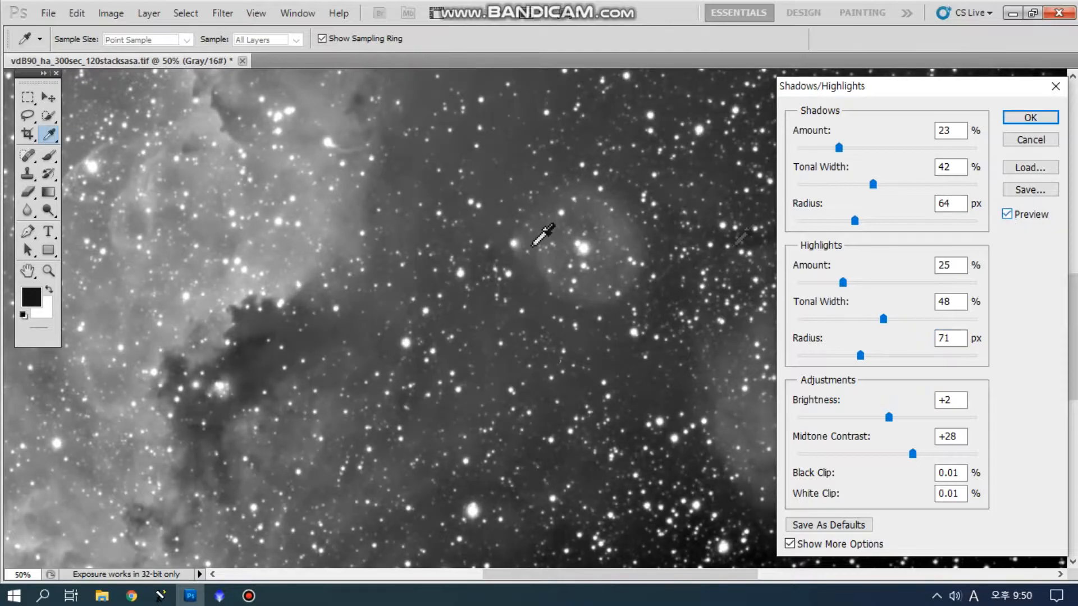
pyautogui.click(1036, 123)
pyautogui.press('h')
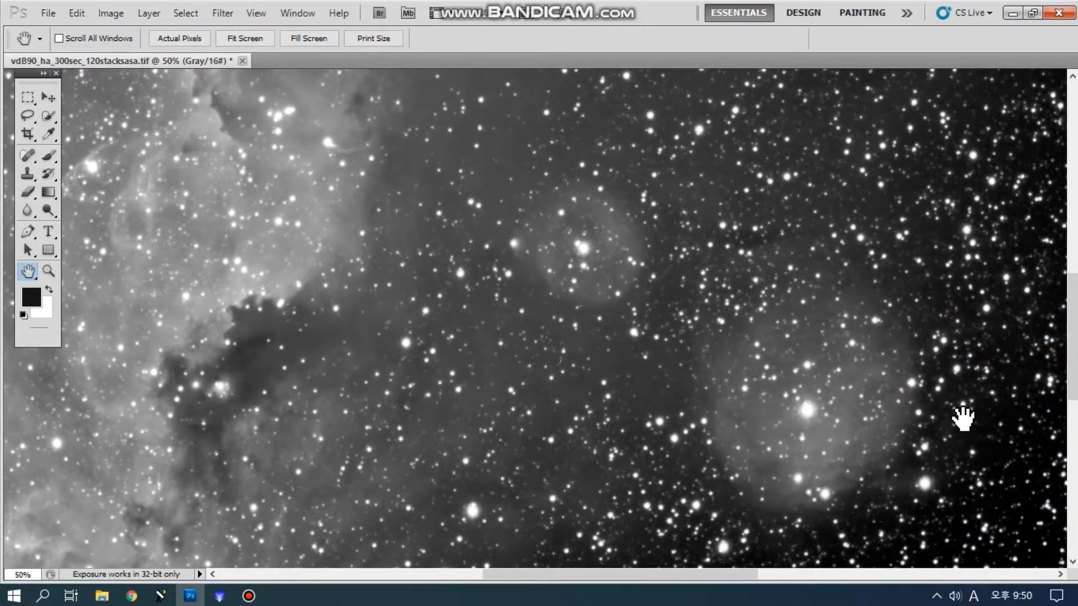
# - Start a Curves adjustment on the gray channel, raise the curve's upper part slightly, and add a lower point at input 22, output 25
pyautogui.moveTo(1072, 297); pyautogui.dragTo(1072, 274)
pyautogui.click(152, 17)
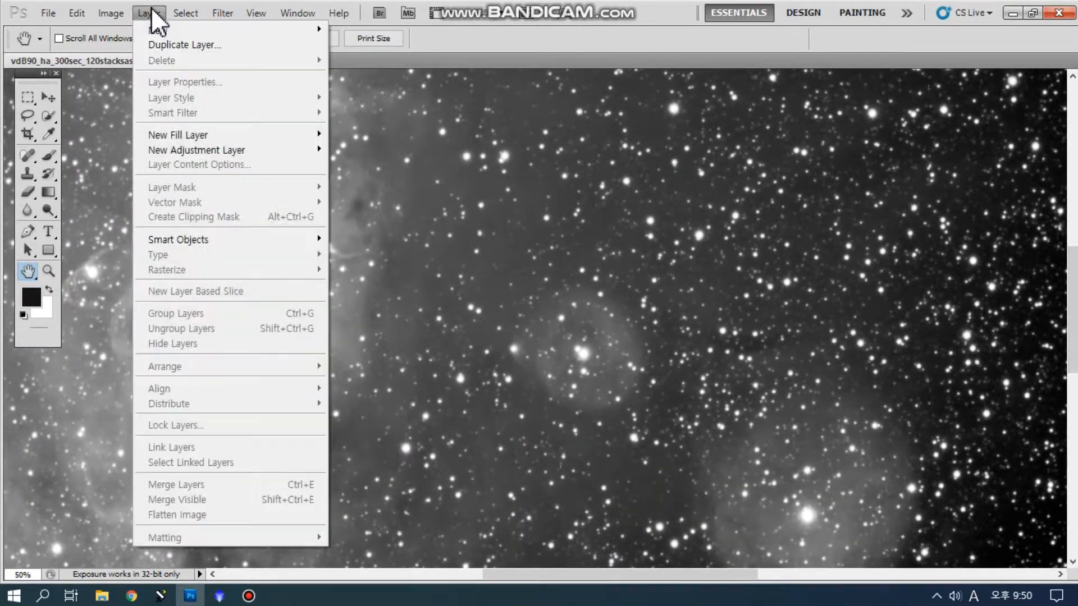
pyautogui.moveTo(111, 14)
pyautogui.moveTo(134, 52)
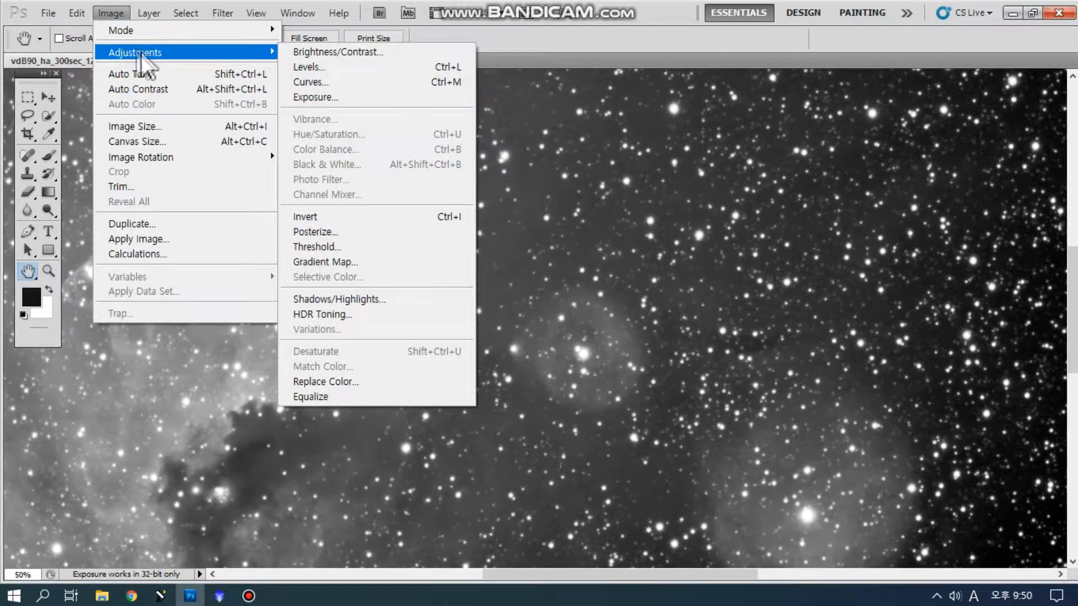
pyautogui.click(376, 90)
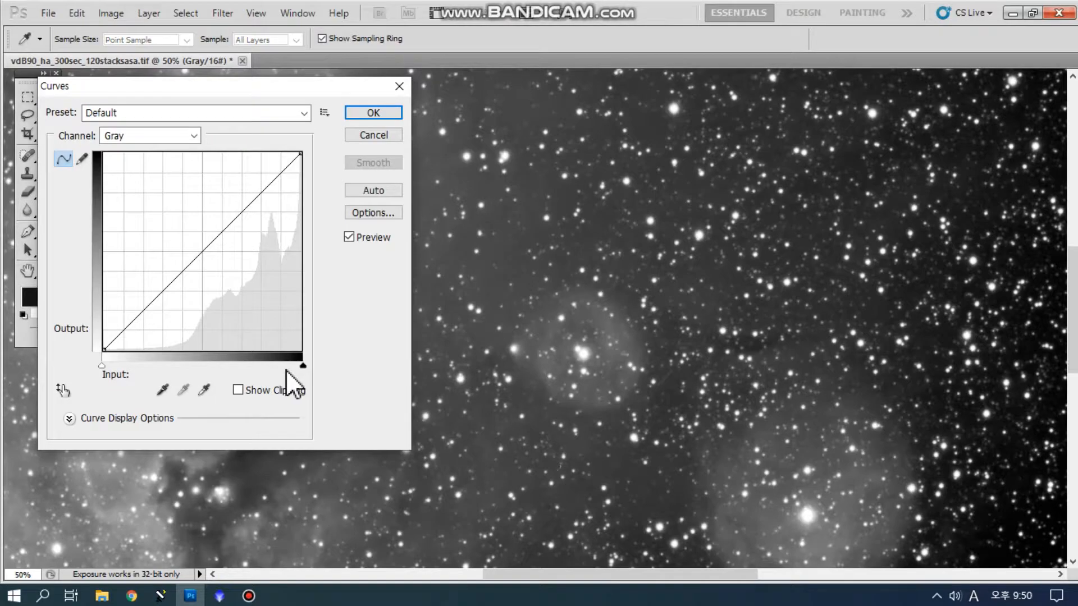
pyautogui.hotkey('ctrl', '-')
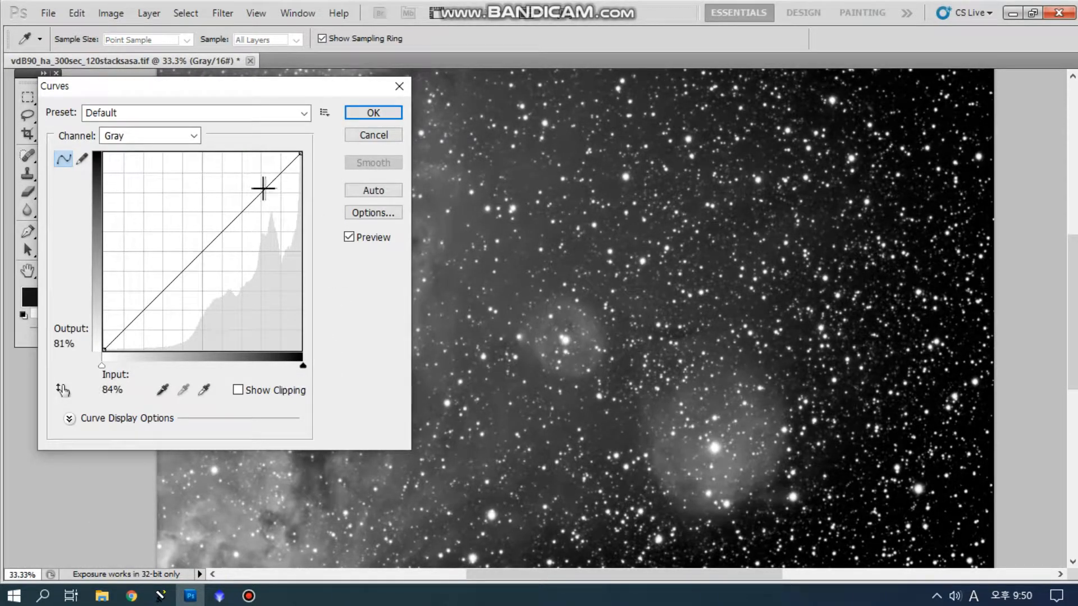
pyautogui.moveTo(260, 194); pyautogui.dragTo(258, 186)
pyautogui.moveTo(280, 99); pyautogui.dragTo(963, 95)
pyautogui.moveTo(833, 283); pyautogui.dragTo(831, 297)
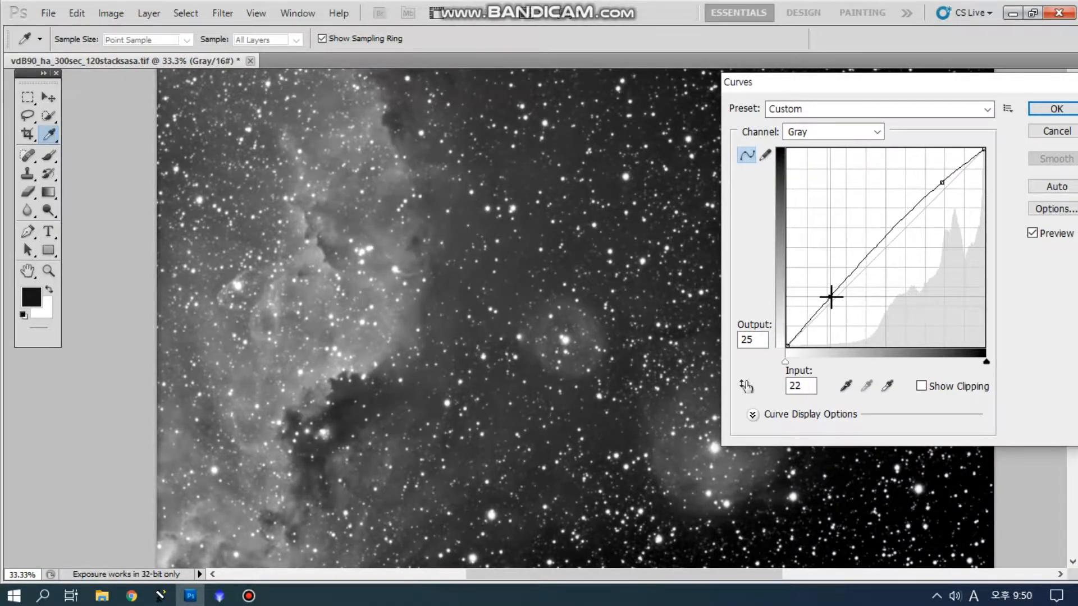
# - Shape the curve with points at input 52/output 51, 77/80 and 18/22, compare the preview with the original, and apply it
pyautogui.moveTo(882, 240)
pyautogui.mouseDown()
pyautogui.moveTo(876, 234)
pyautogui.moveTo(890, 246)
pyautogui.mouseUp()
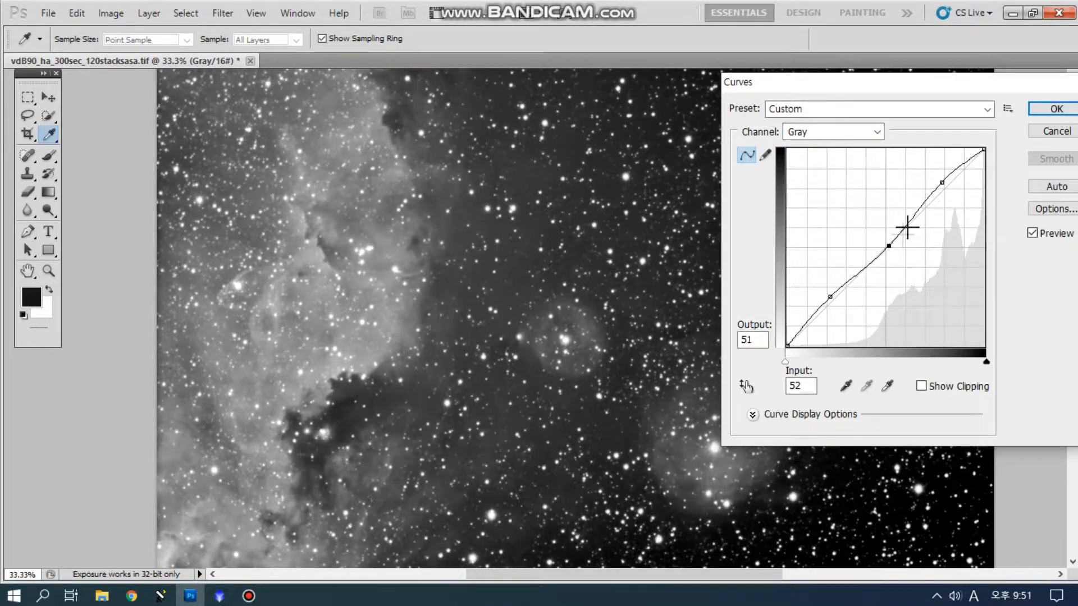
pyautogui.moveTo(945, 183)
pyautogui.mouseDown()
pyautogui.moveTo(936, 168)
pyautogui.moveTo(941, 186)
pyautogui.mouseUp()
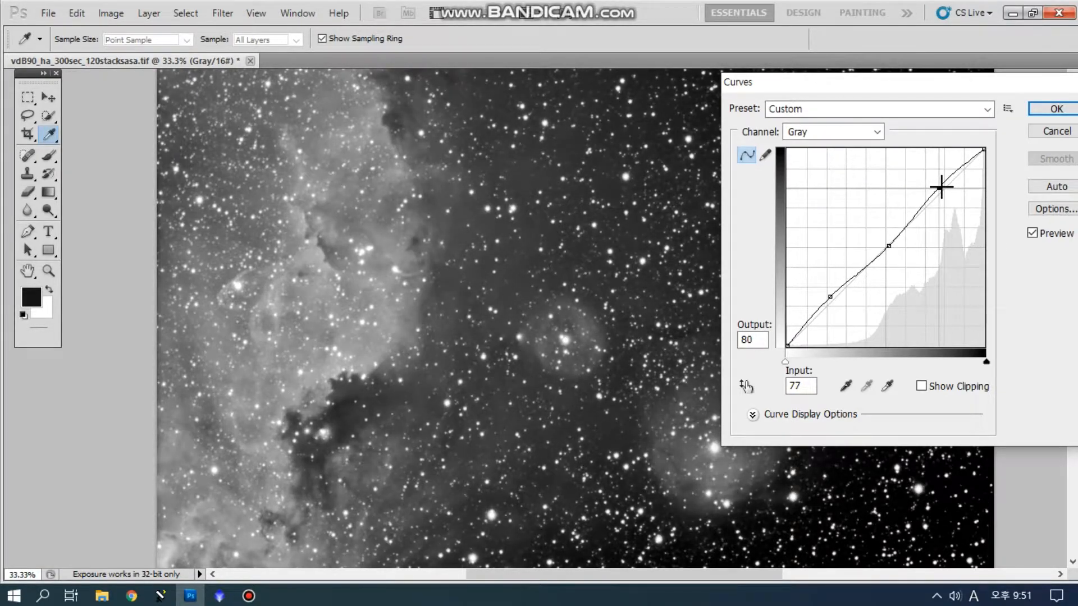
pyautogui.moveTo(830, 297); pyautogui.dragTo(821, 304)
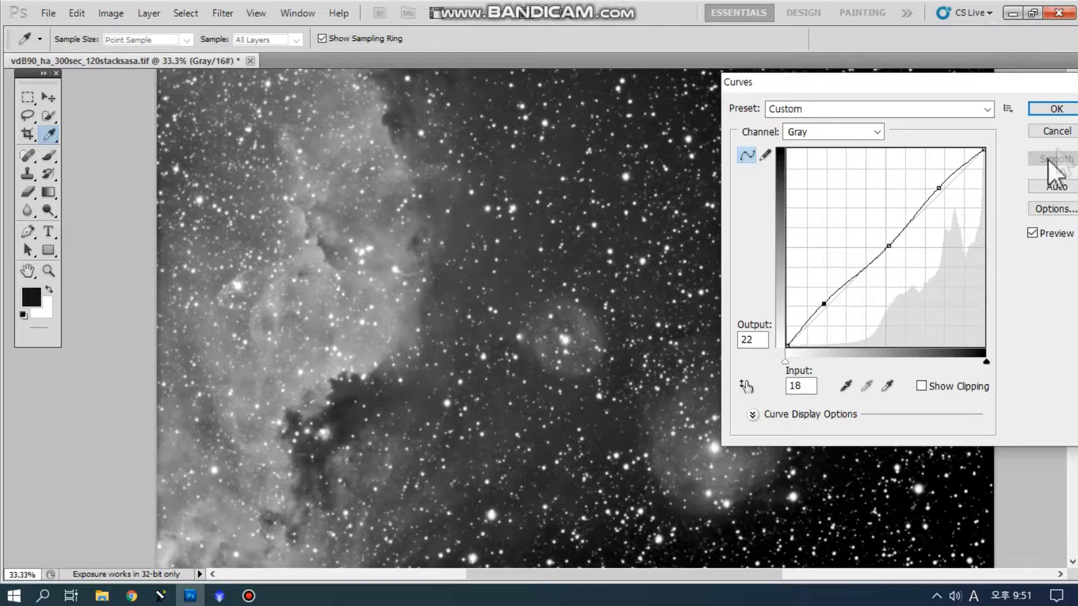
pyautogui.click(1032, 232)
pyautogui.click(1032, 232)
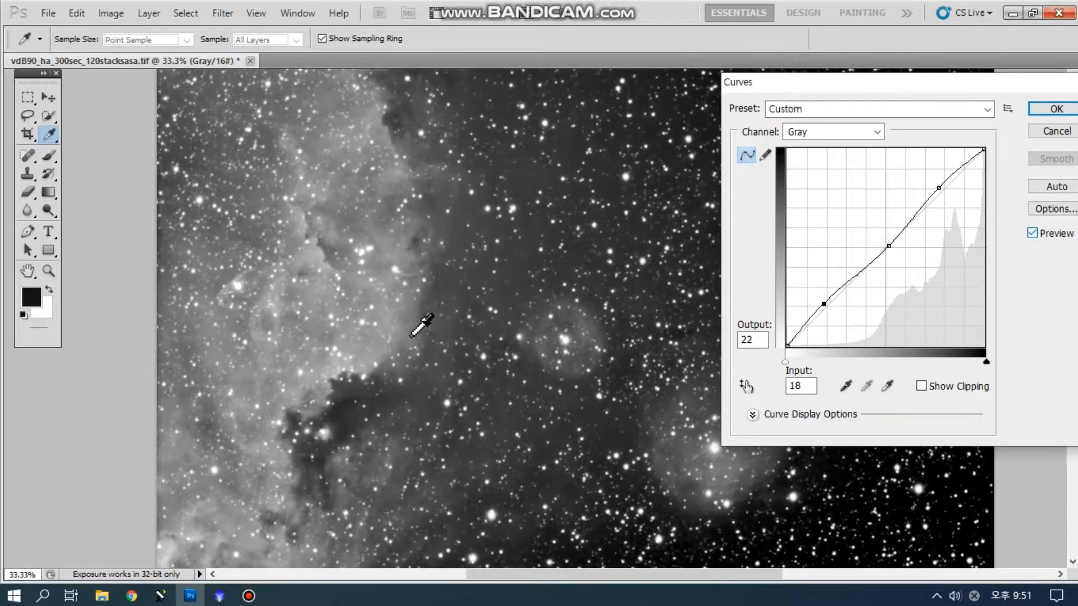
pyautogui.click(1055, 109)
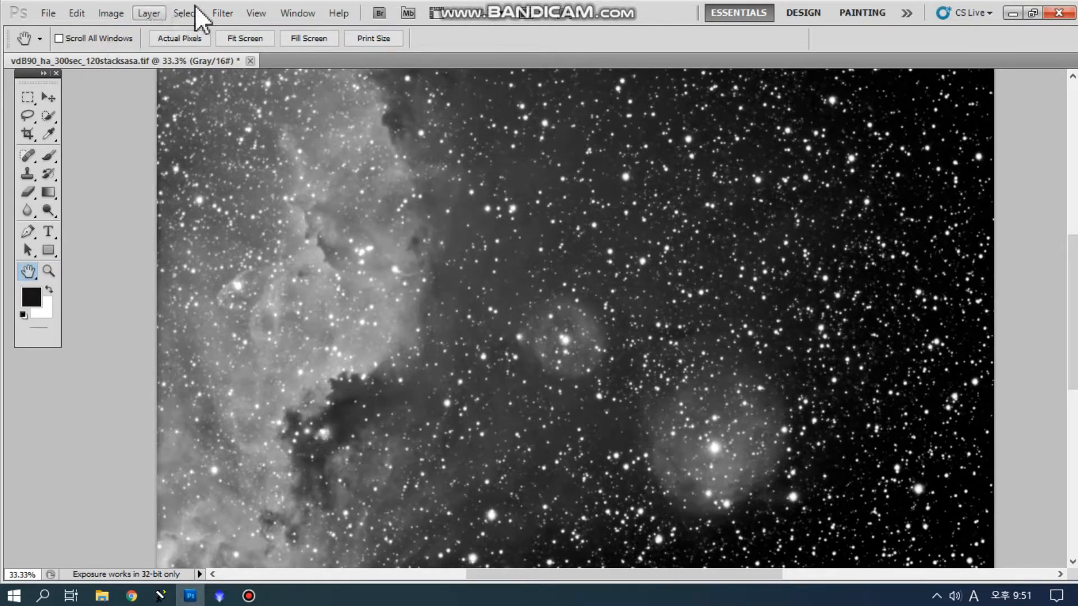
# - Show the actions list, select Make Stars Smaller in Astronomy Tools v1_6, and run Less Crunchy More Fuzzy on the image
pyautogui.click(315, 12)
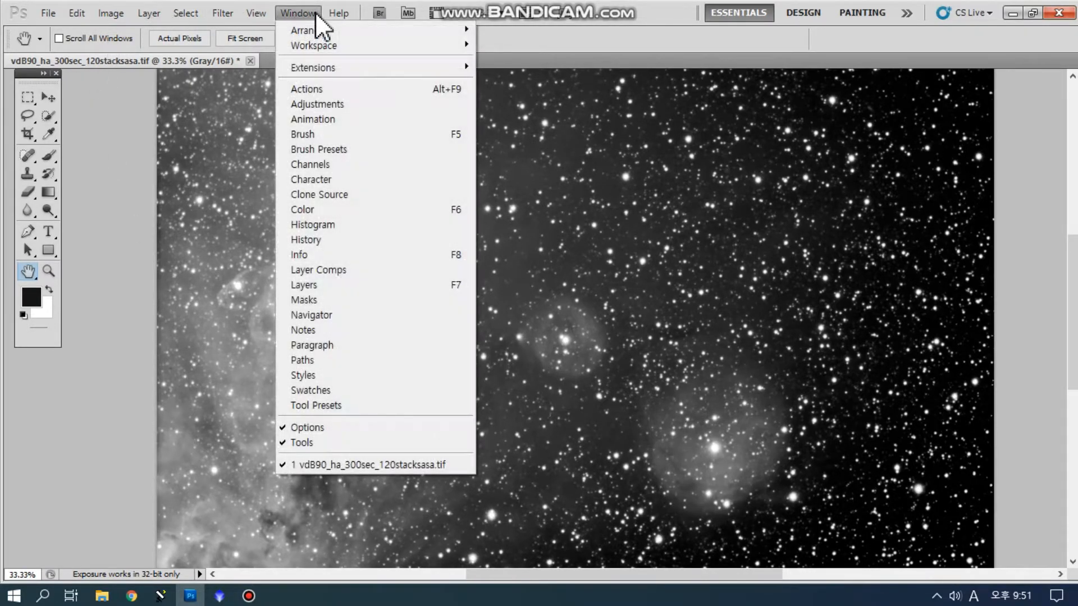
pyautogui.click(322, 87)
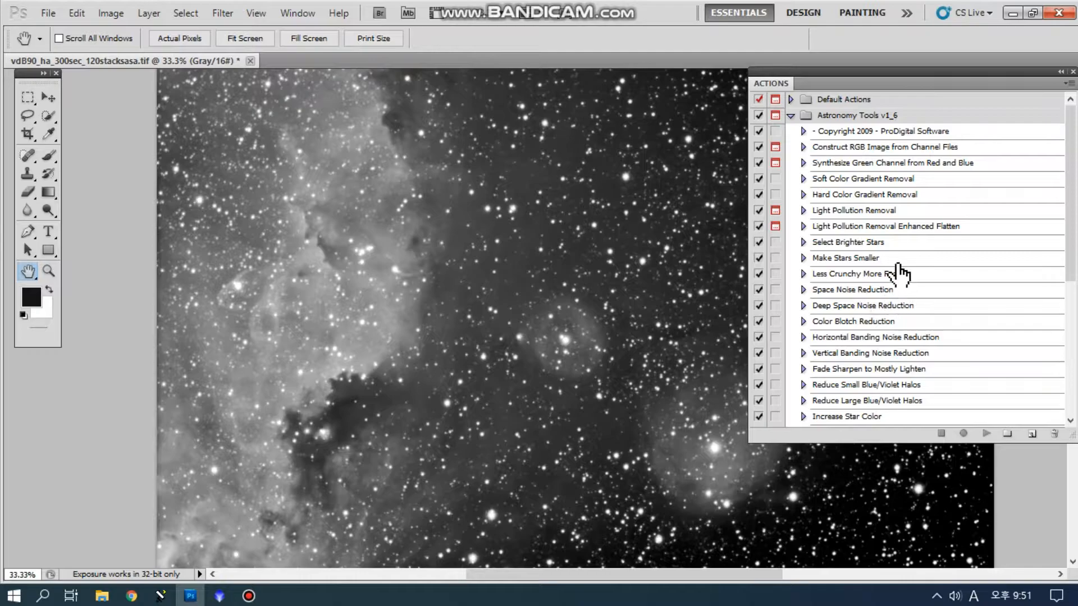
pyautogui.click(872, 259)
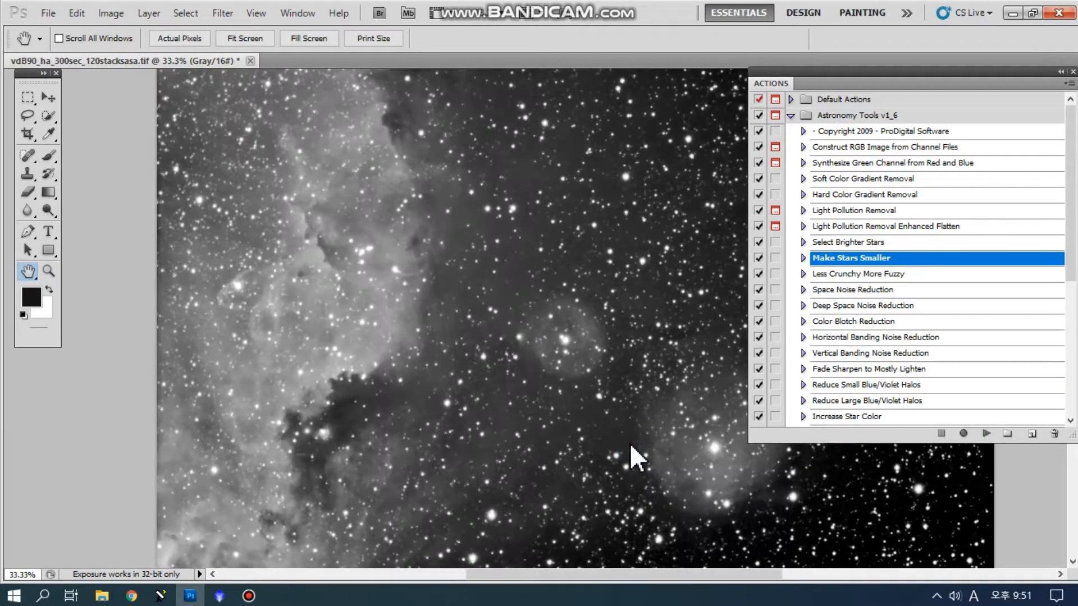
pyautogui.click(884, 275)
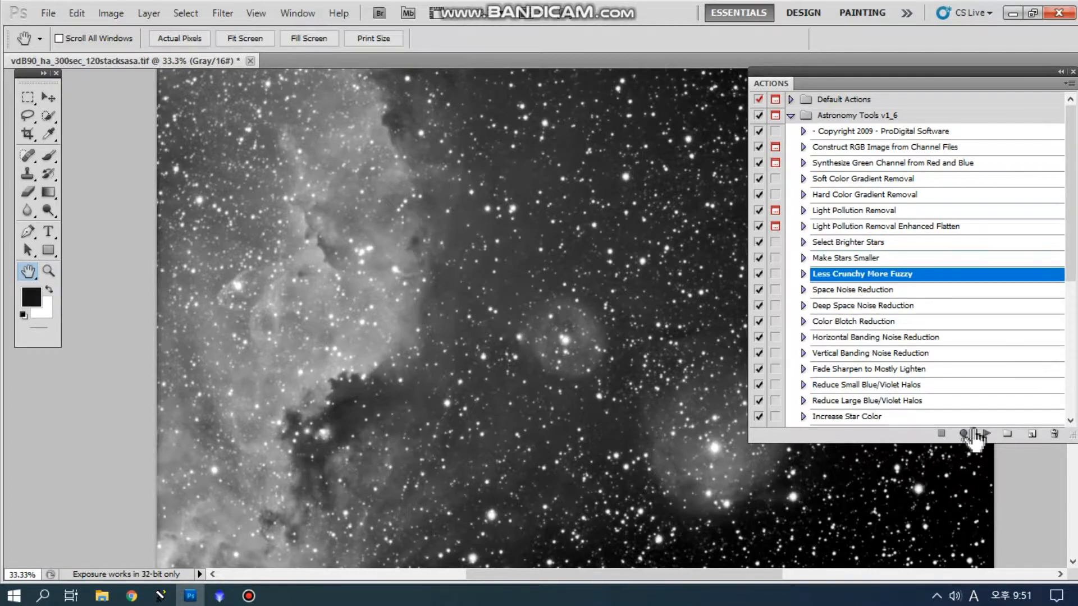
pyautogui.click(978, 431)
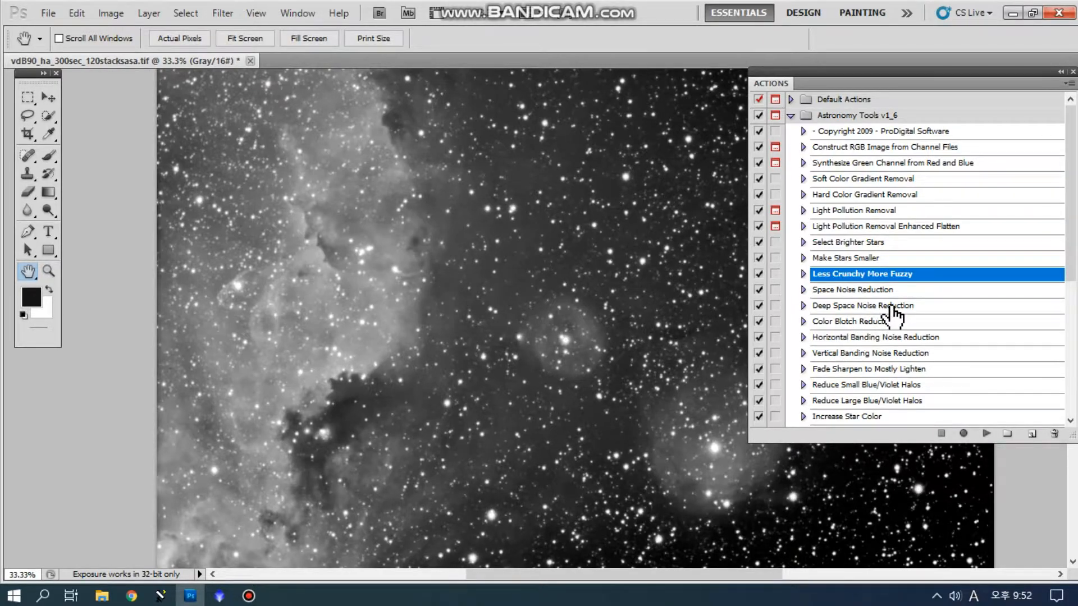
# - Run the Local Contrast Enhancement action from Astronomy Tools v1_6 and collapse the actions list
pyautogui.scroll(-2, 896, 325)
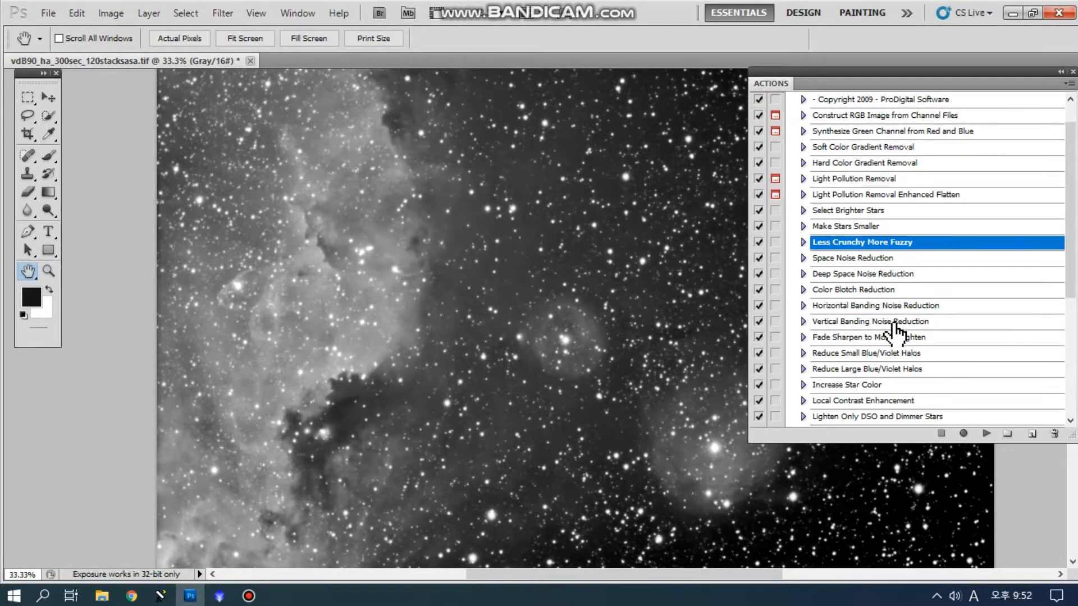
pyautogui.click(867, 401)
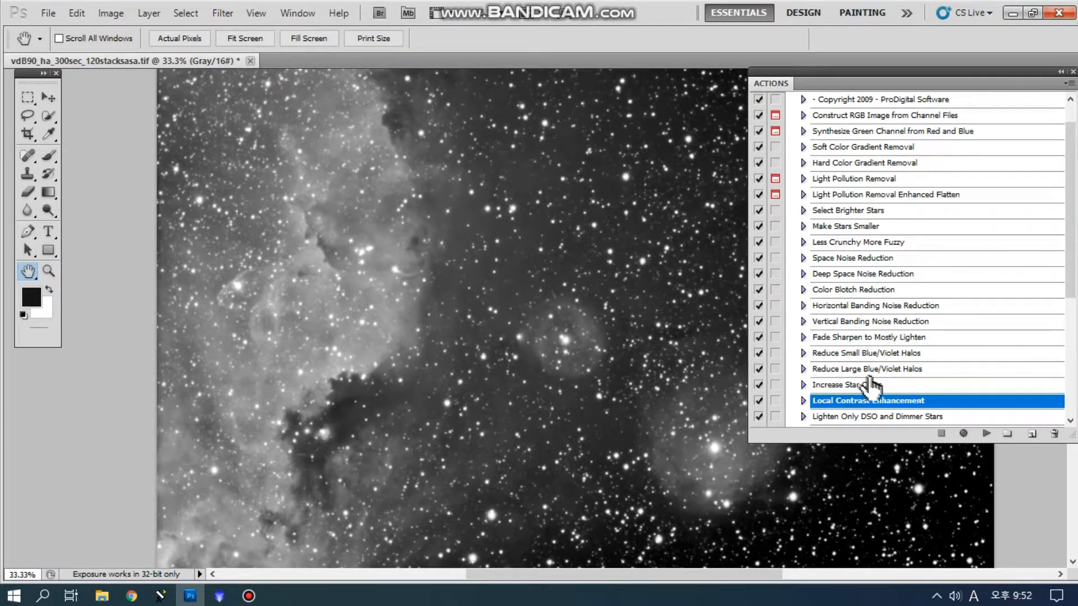
pyautogui.click(986, 434)
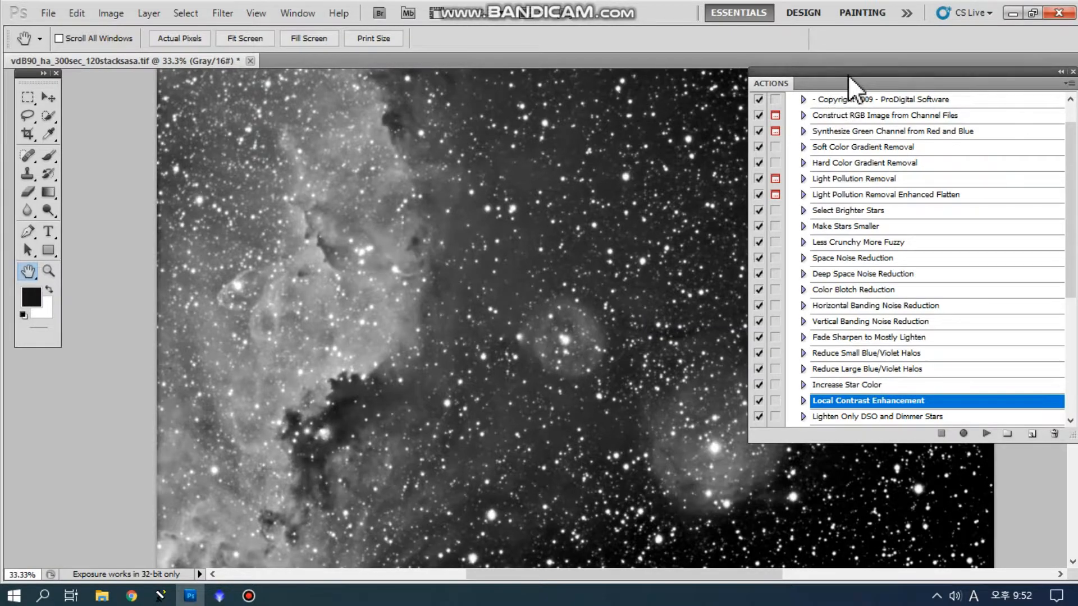
pyautogui.click(1060, 72)
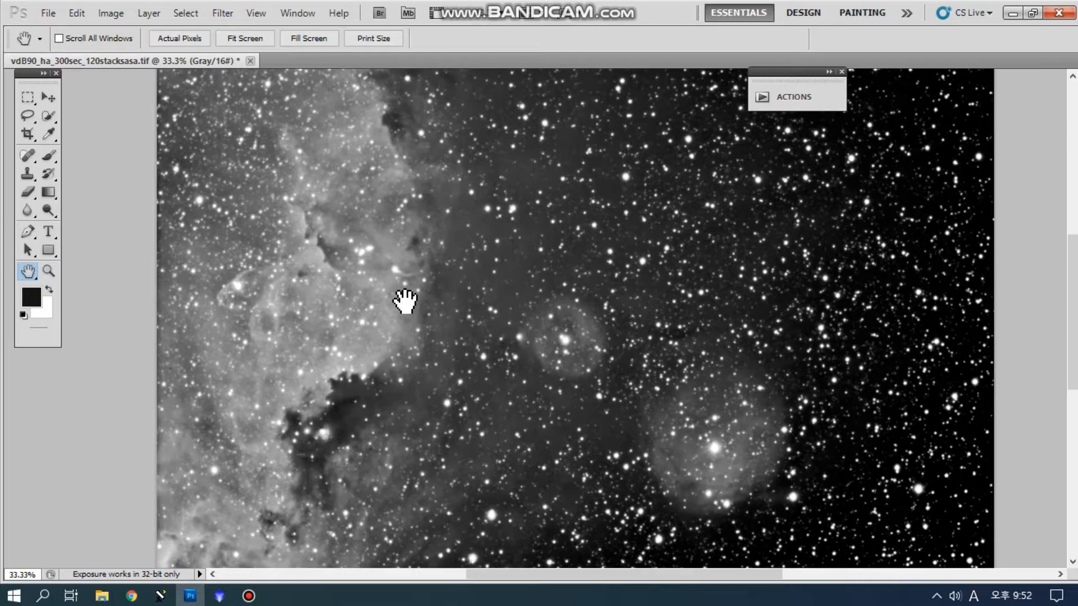
# - Show the layers and compare the After Action layer with the Background by toggling its visibility over different nebula areas
pyautogui.press('F7')
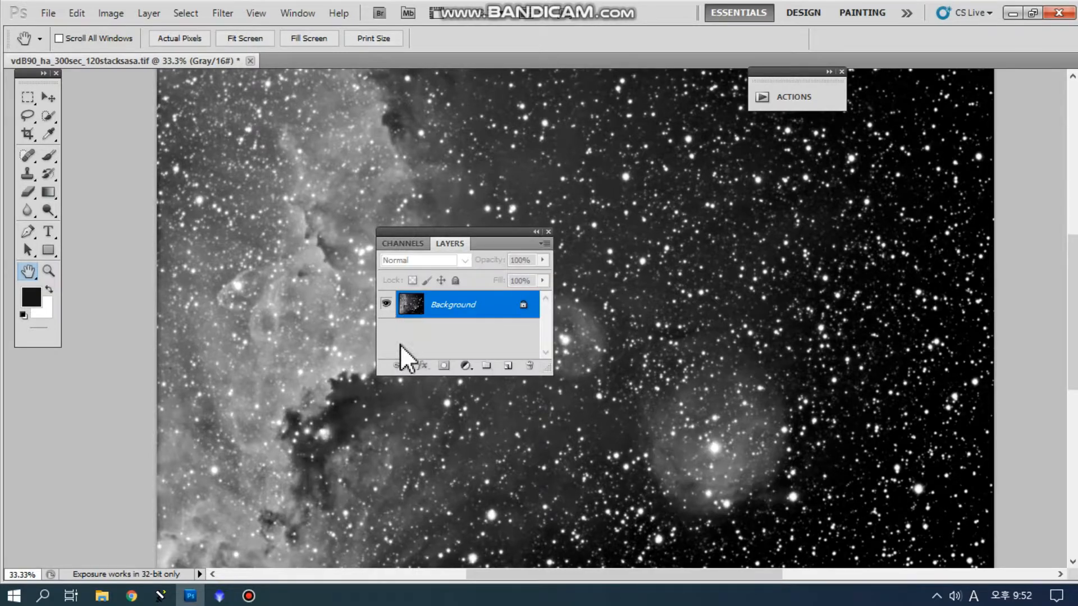
pyautogui.click(386, 303)
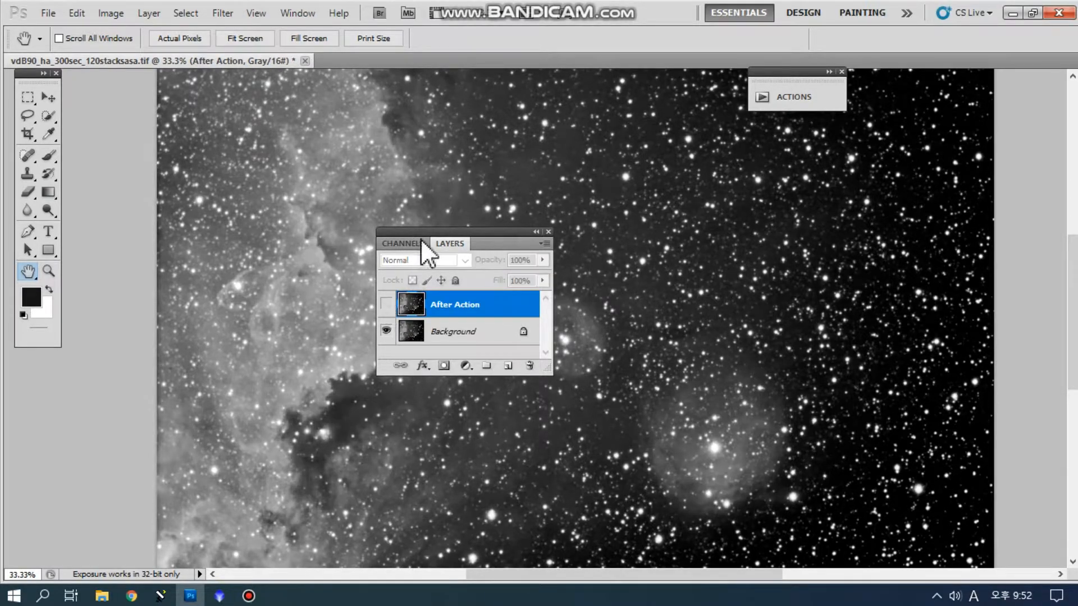
pyautogui.moveTo(452, 239); pyautogui.dragTo(832, 224)
pyautogui.click(790, 288)
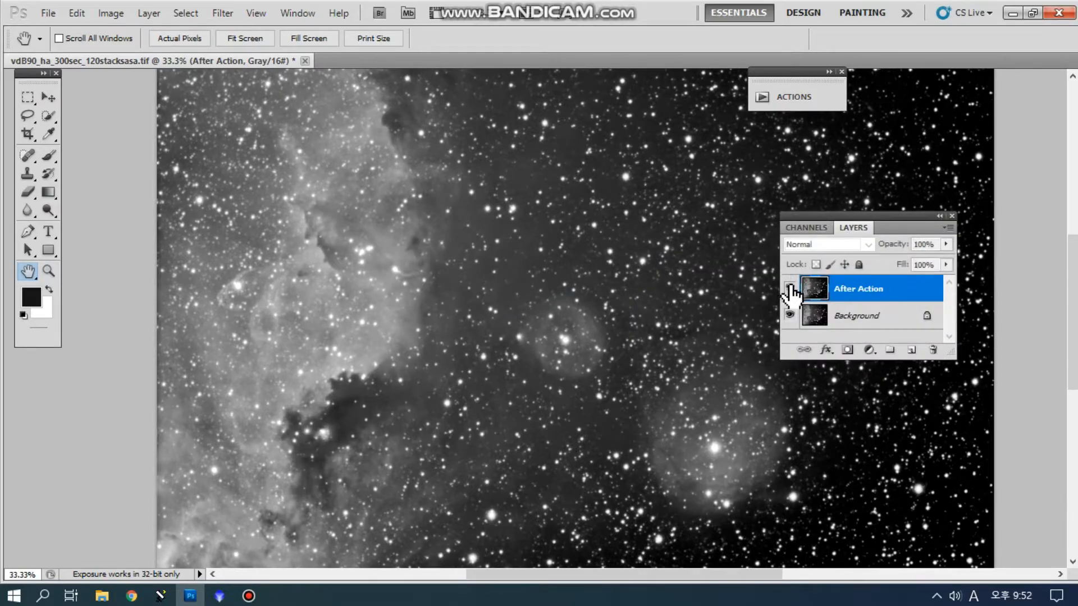
pyautogui.keyDown('ctrl'); pyautogui.click(240, 303); pyautogui.keyUp('ctrl')
pyautogui.moveTo(285, 271); pyautogui.dragTo(443, 237)
pyautogui.moveTo(475, 334); pyautogui.dragTo(438, 297)
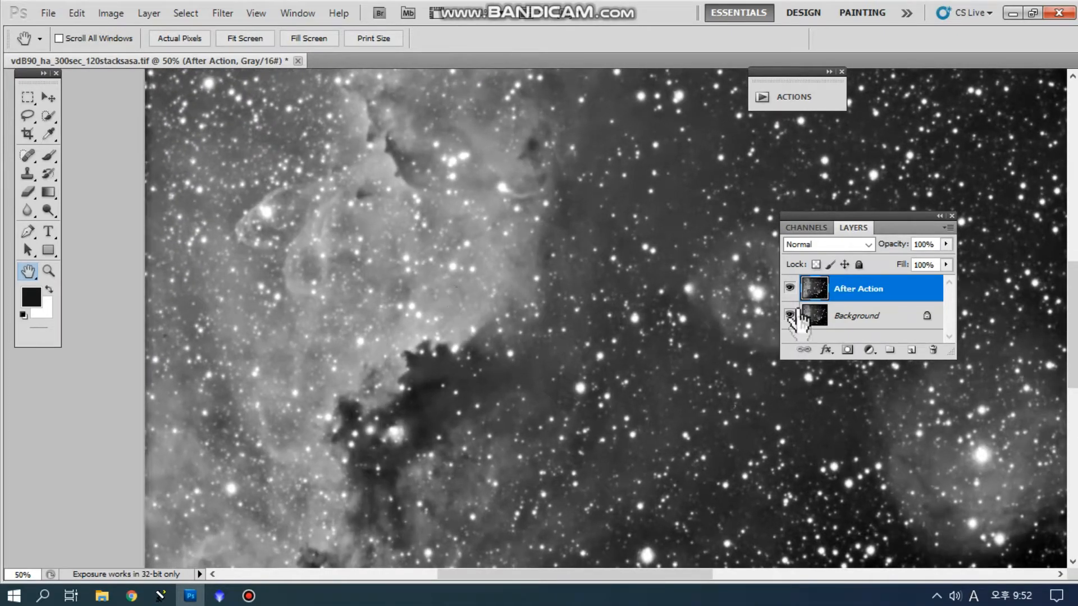
pyautogui.click(791, 289)
pyautogui.click(790, 289)
pyautogui.moveTo(705, 361); pyautogui.dragTo(402, 330)
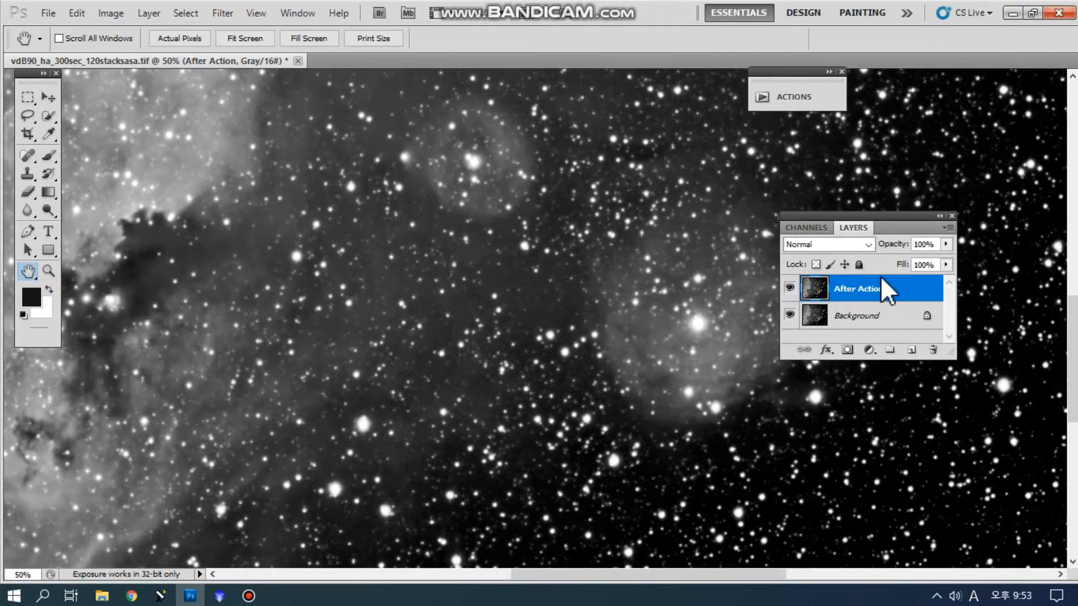
pyautogui.click(790, 289)
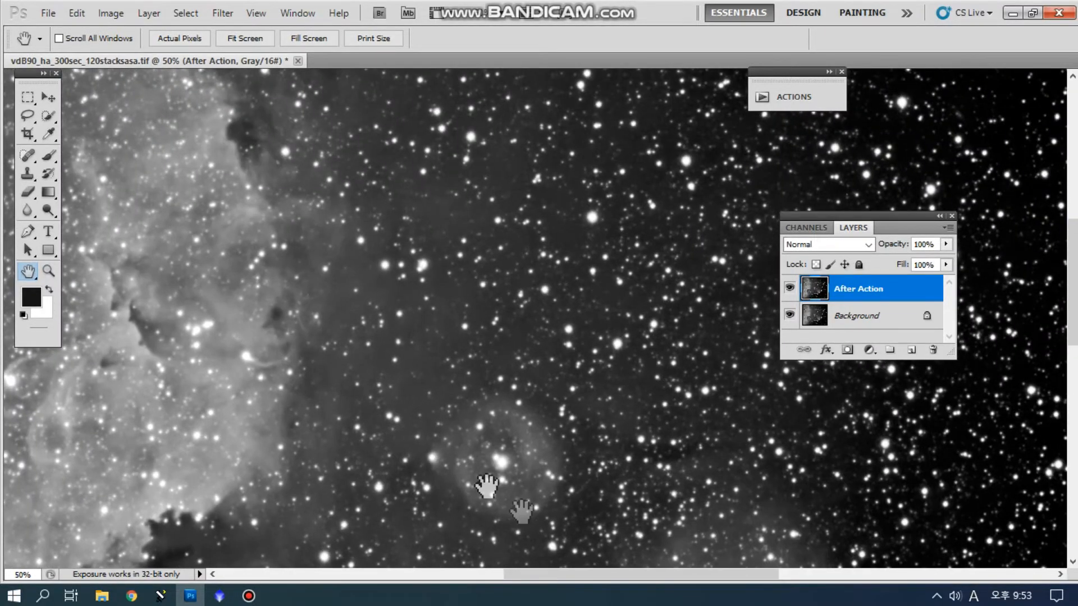
pyautogui.moveTo(493, 493); pyautogui.dragTo(474, 225)
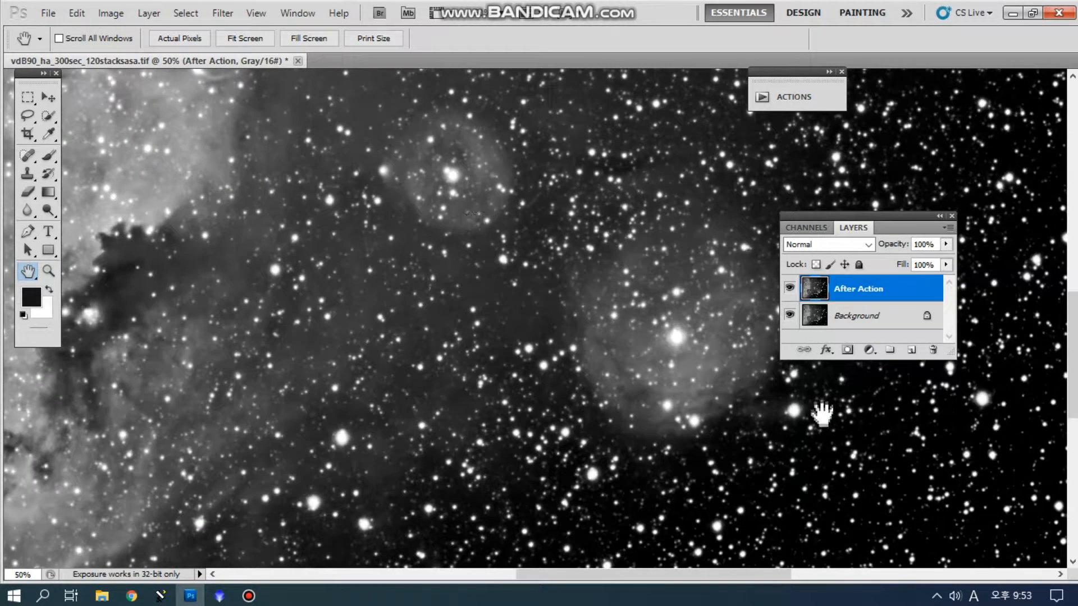
# - Flatten the After Action and Background layers into one image and close the open layer and action palettes
pyautogui.rightClick(847, 316)
pyautogui.click(903, 444)
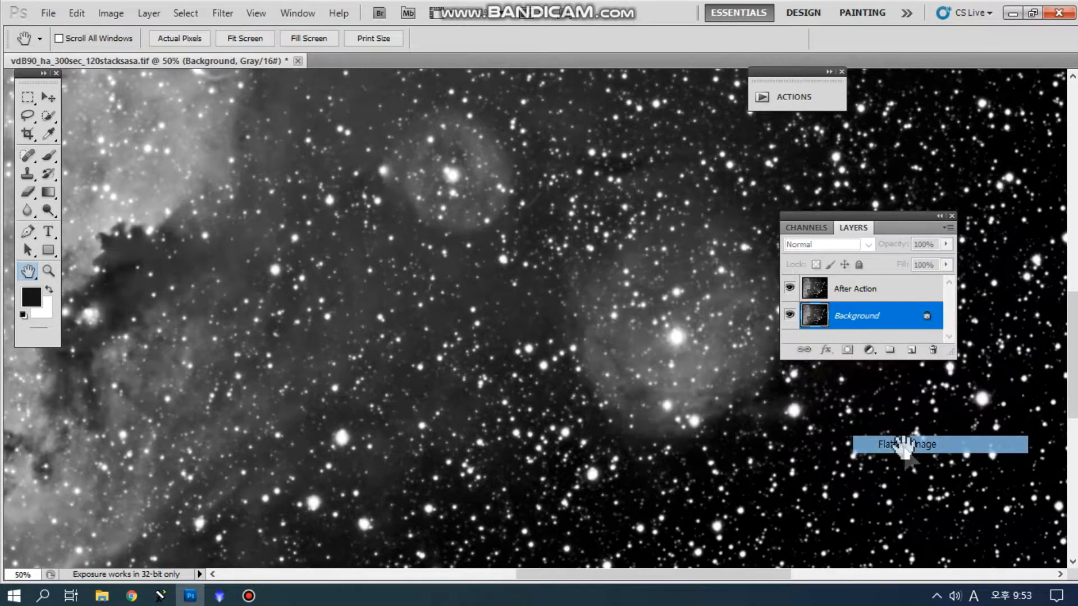
pyautogui.keyDown('alt'); pyautogui.click(442, 344); pyautogui.keyUp('alt')
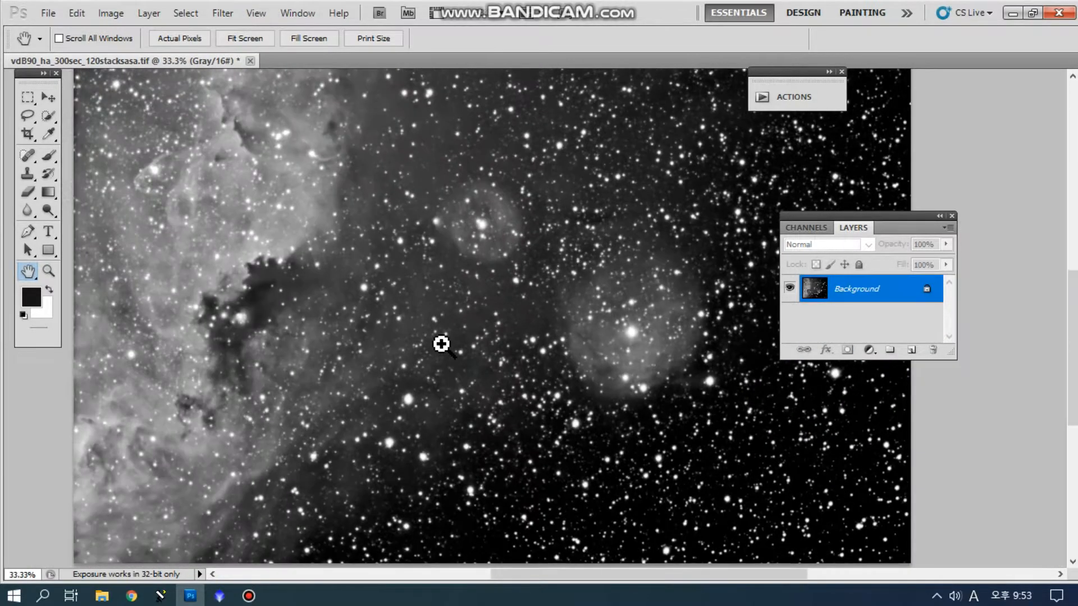
pyautogui.click(841, 72)
pyautogui.click(953, 217)
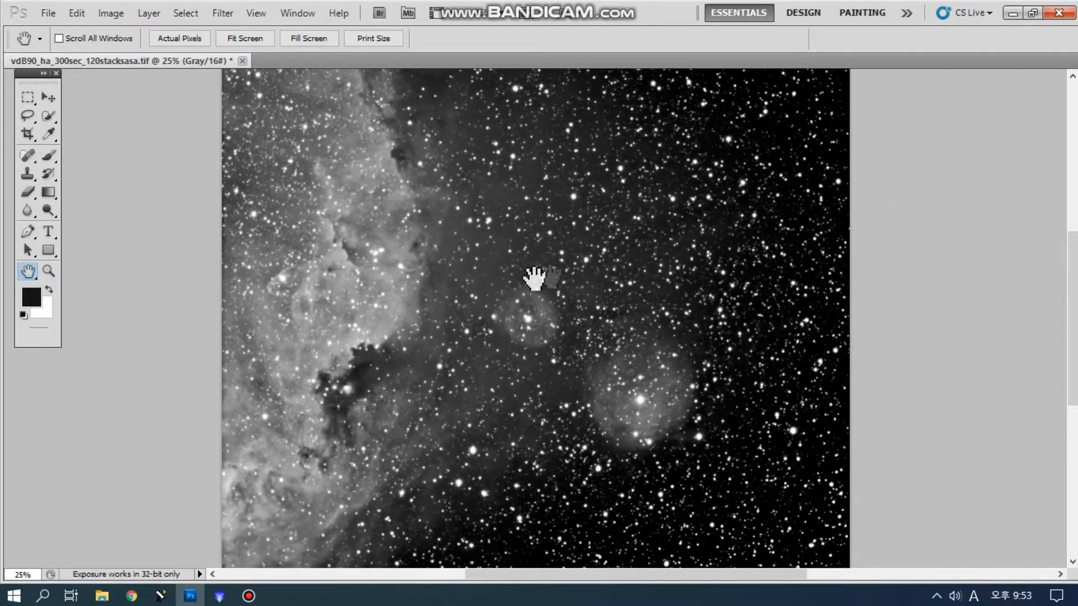
# - Look over the whole nebula image and save it under its existing file name
pyautogui.moveTo(542, 279); pyautogui.dragTo(536, 281)
pyautogui.moveTo(408, 295); pyautogui.dragTo(418, 313)
pyautogui.moveTo(380, 221); pyautogui.dragTo(378, 174)
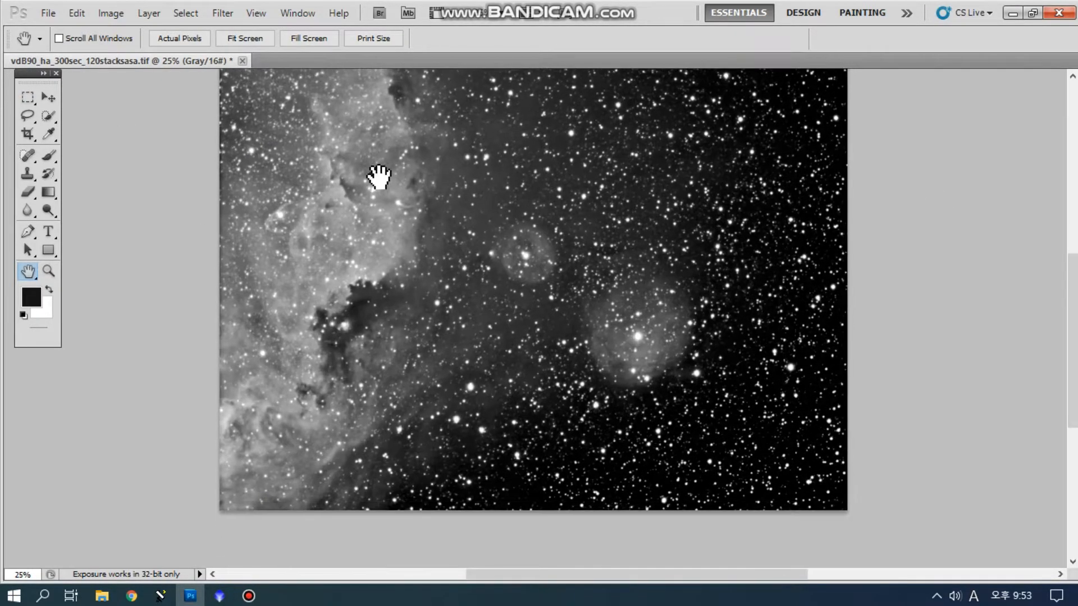
pyautogui.moveTo(340, 342); pyautogui.dragTo(344, 375)
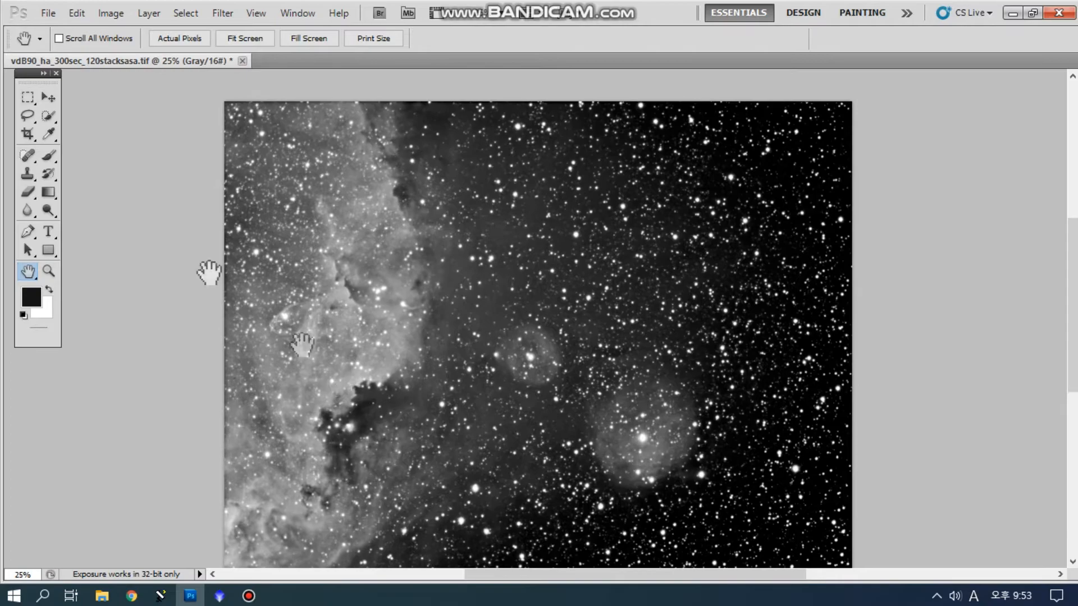
pyautogui.click(47, 11)
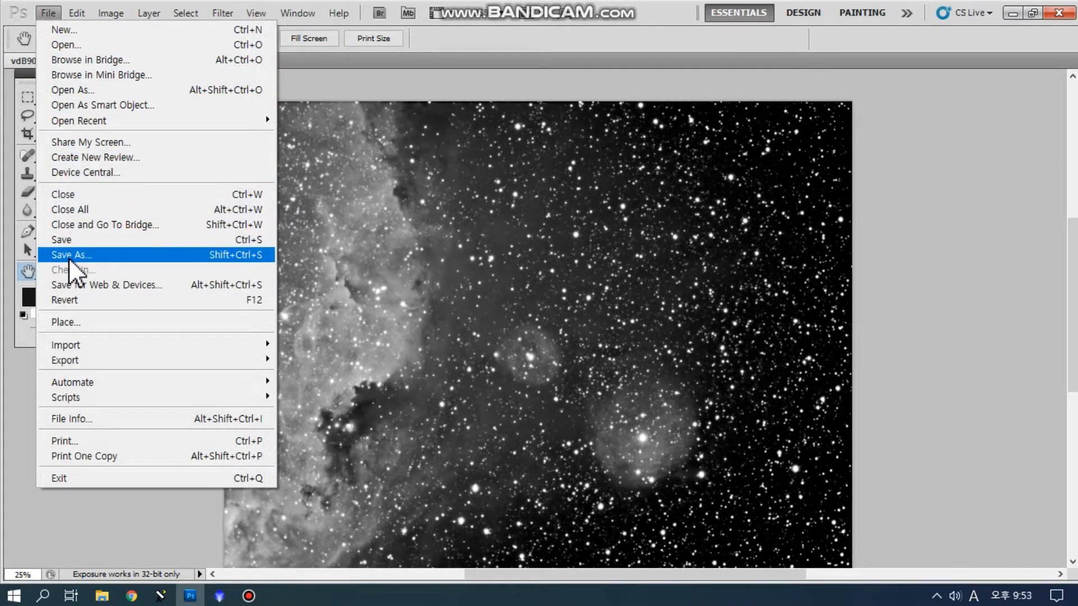
pyautogui.click(73, 243)
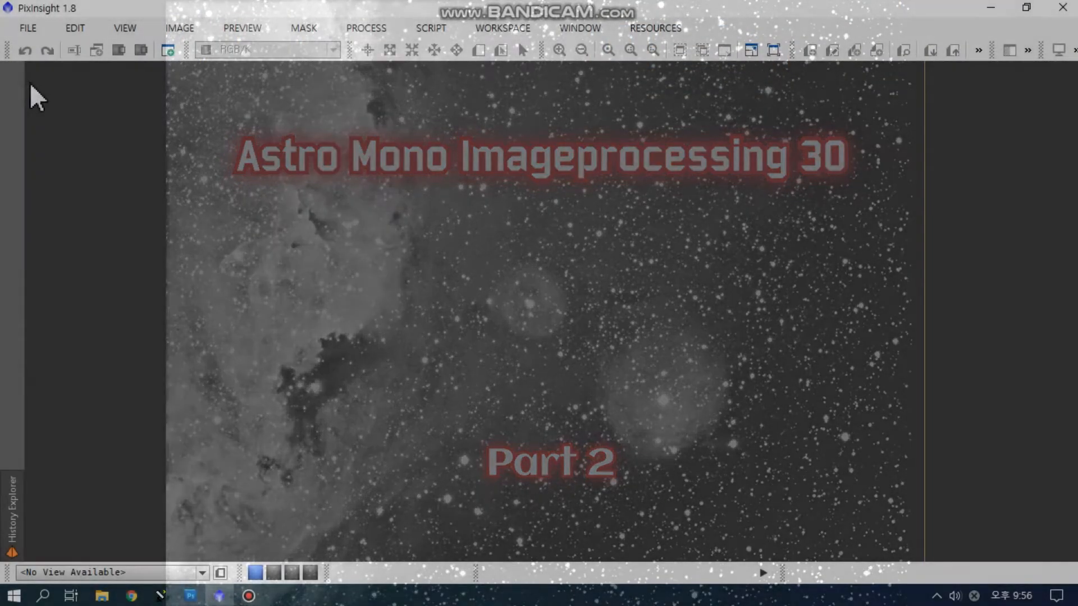
# - Open the image vdB90_ha_300sec_120stacksasa from the desktop and maximize its image window
pyautogui.click(27, 28)
pyautogui.click(29, 53)
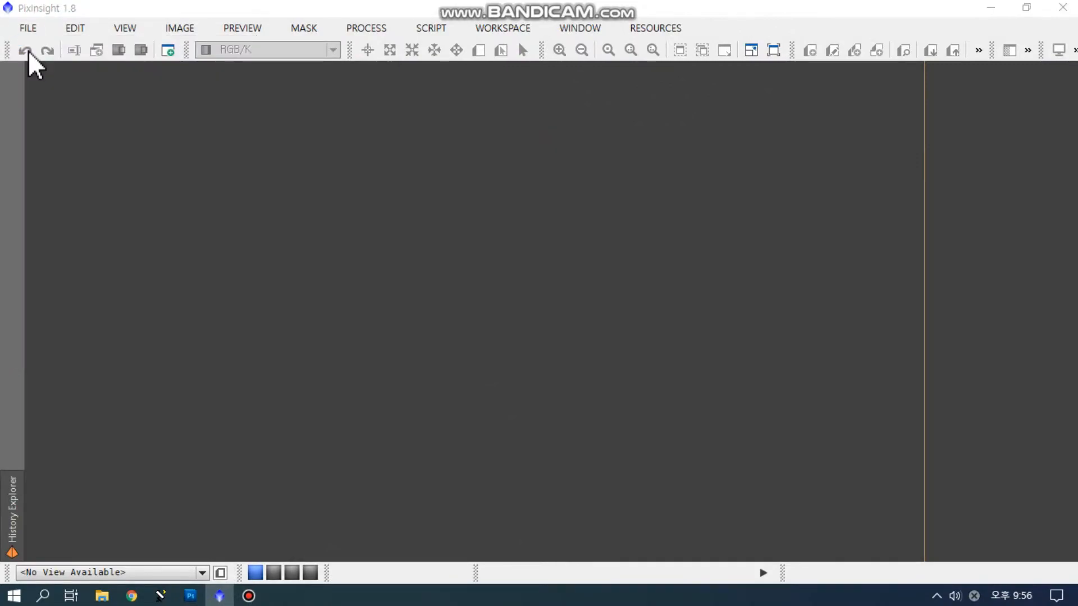
pyautogui.scroll(-3, 528, 224)
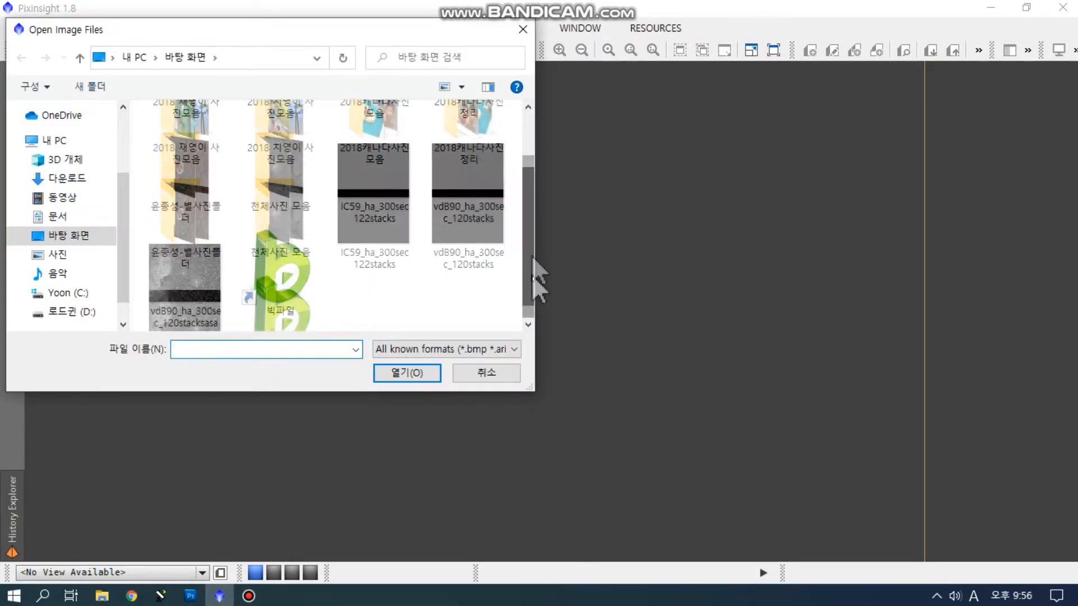
pyautogui.click(183, 314)
pyautogui.click(412, 375)
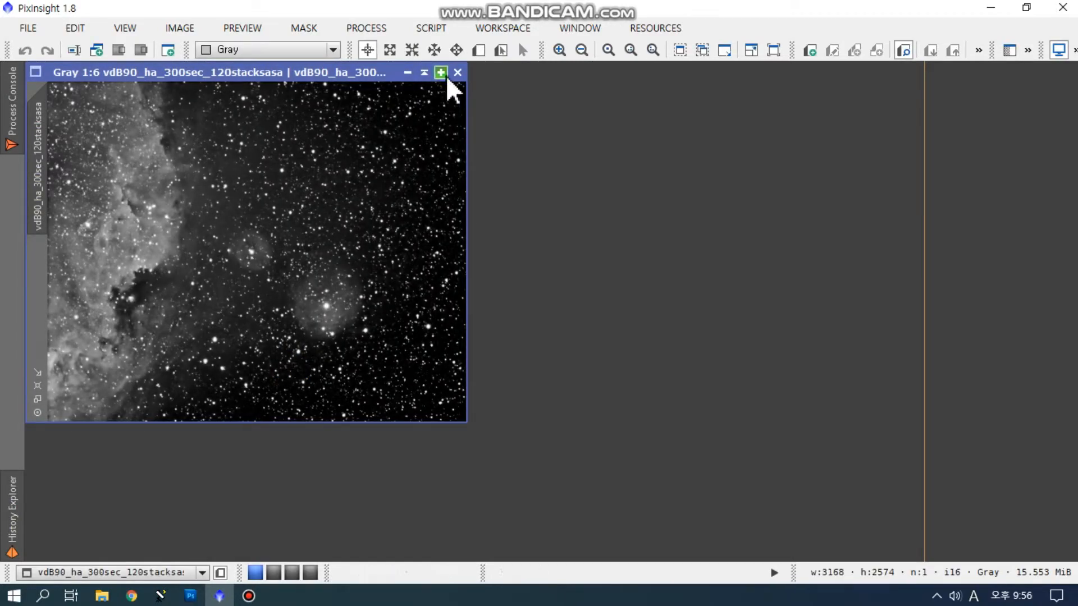
pyautogui.click(442, 73)
pyautogui.click(559, 50)
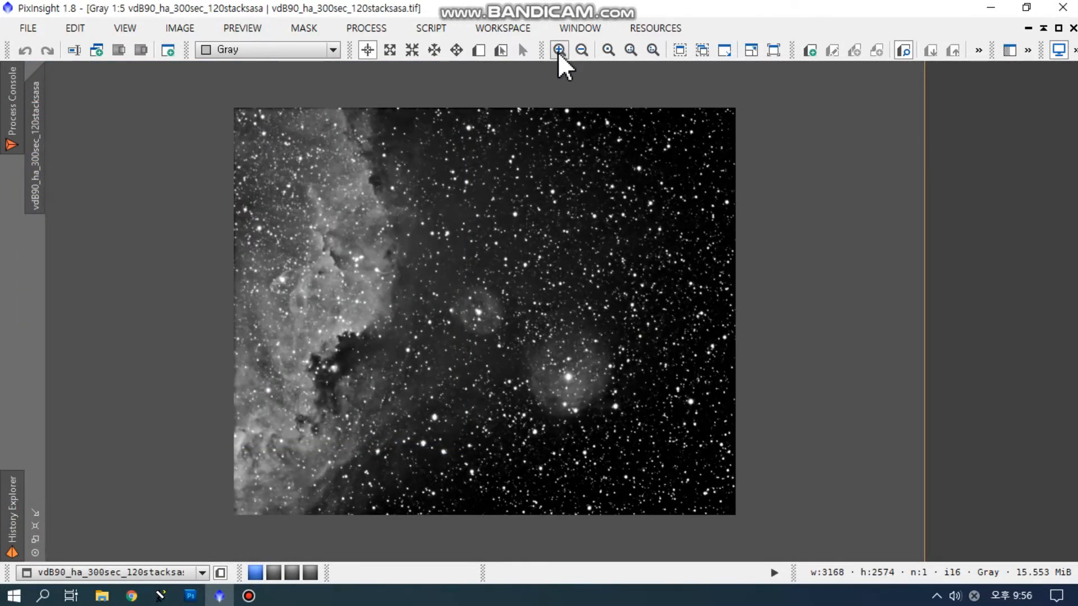
pyautogui.click(559, 50)
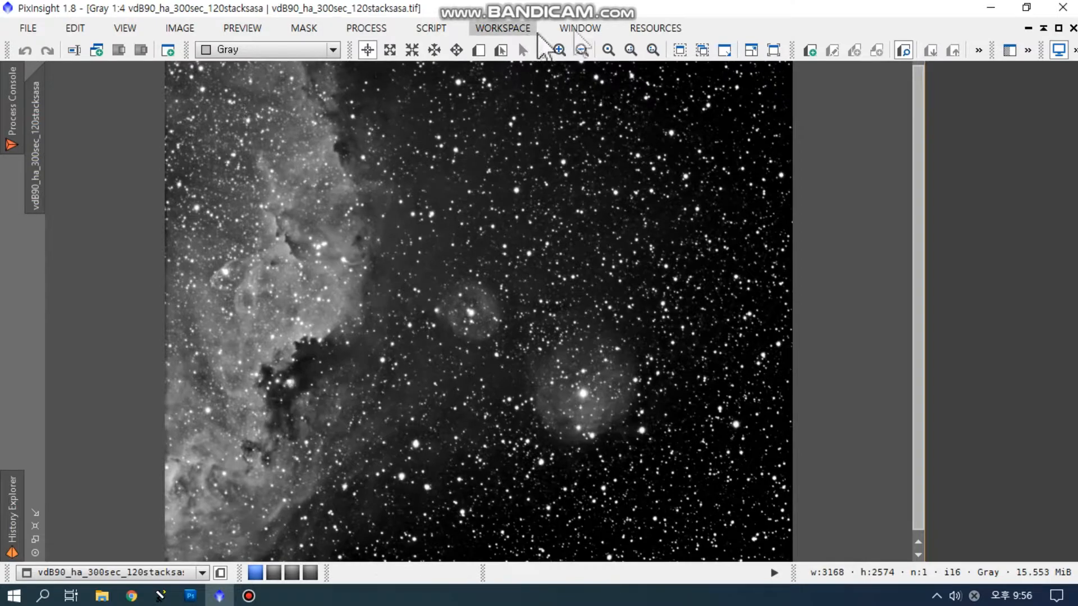
pyautogui.click(560, 50)
pyautogui.moveTo(922, 180); pyautogui.dragTo(934, 132)
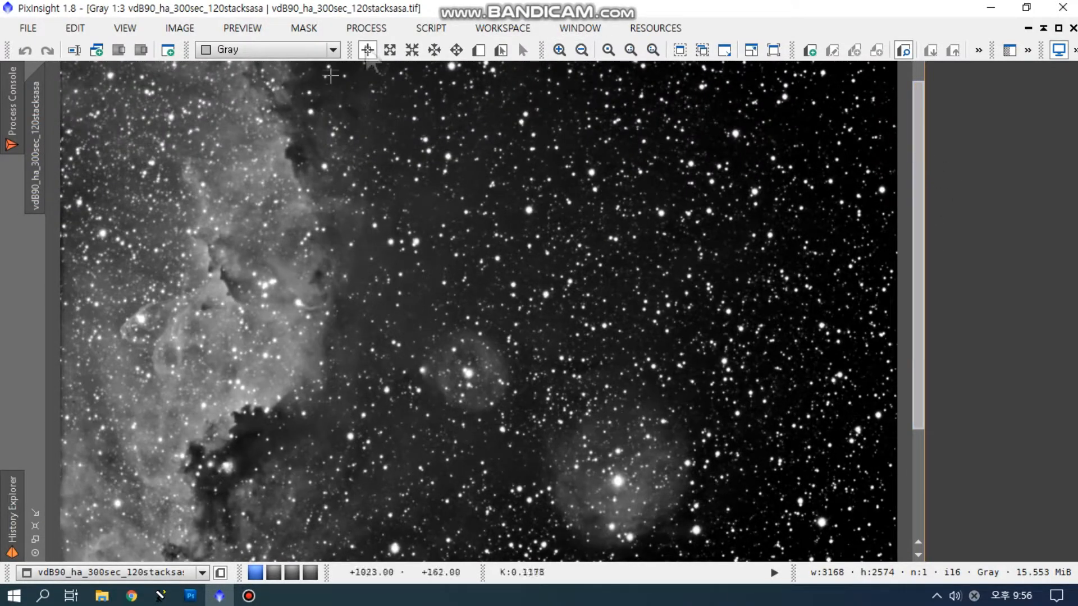
# - Set up a MorphologicalTransformation with the Erosion (Minimum) operator and an amount of 0.22
pyautogui.click(364, 28)
pyautogui.moveTo(443, 16)
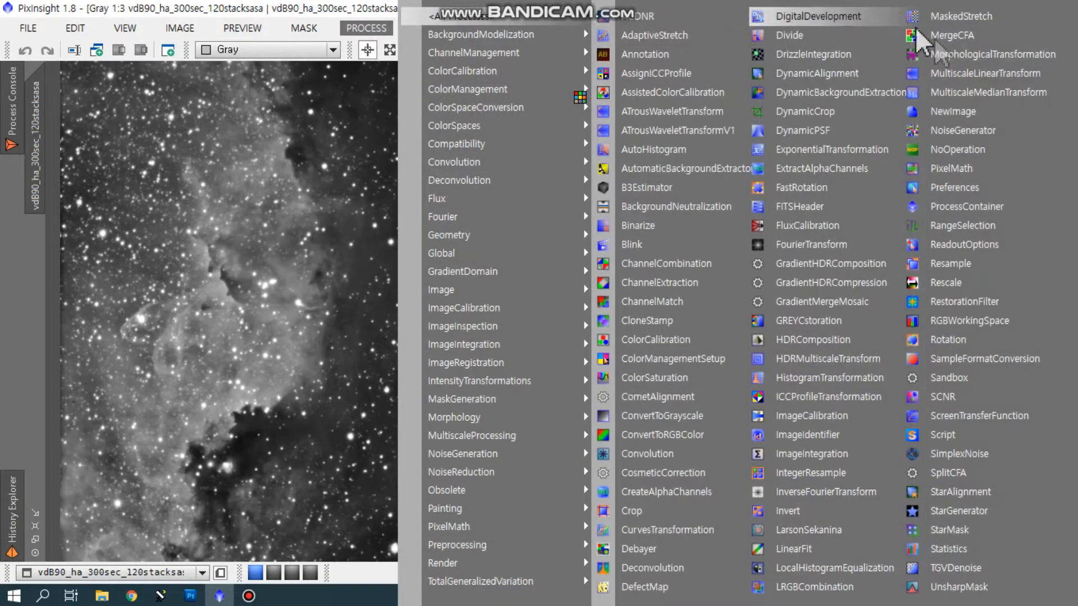
pyautogui.click(957, 56)
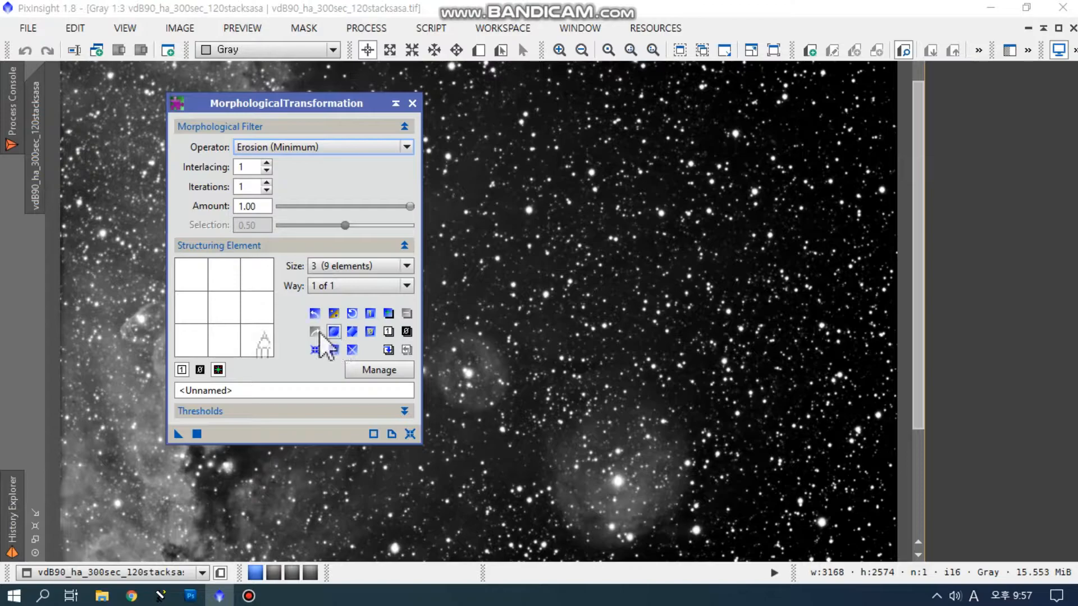
pyautogui.moveTo(274, 206); pyautogui.dragTo(52, 219)
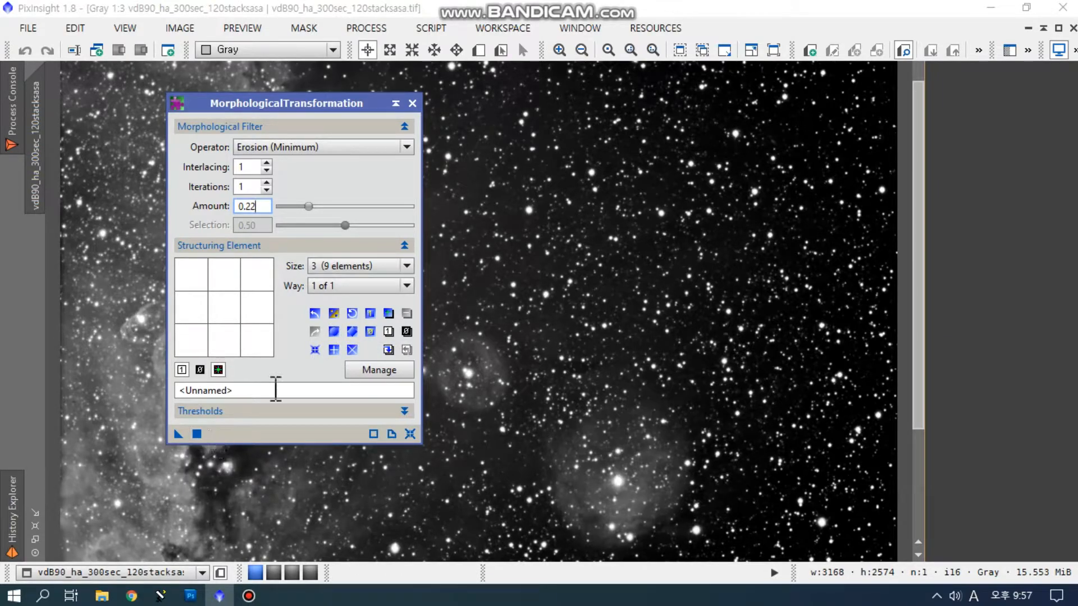
pyautogui.click(333, 335)
pyautogui.click(334, 332)
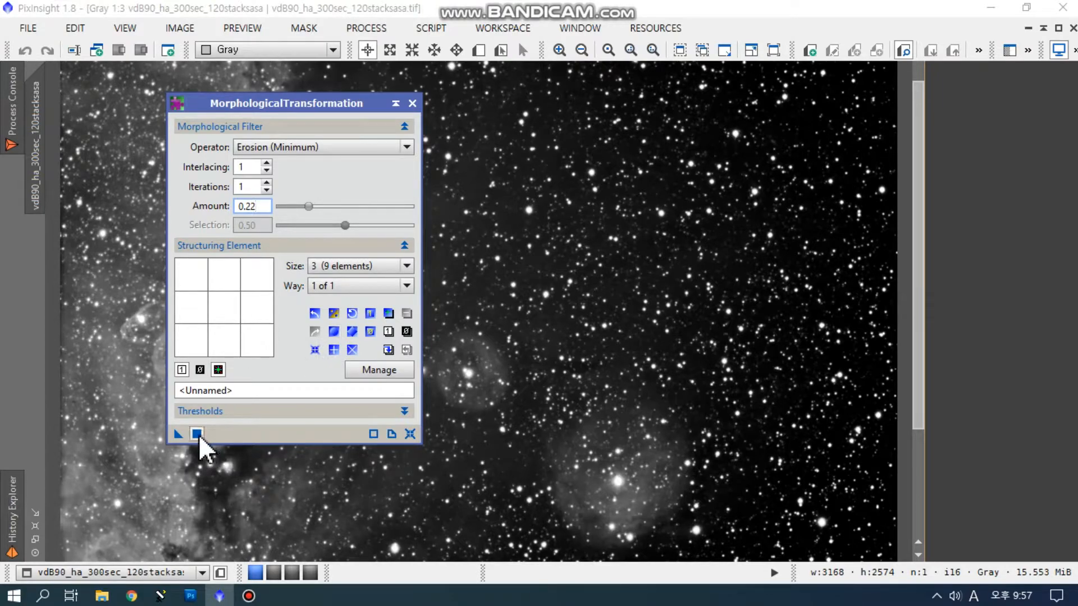
# - Give the erosion a circular structuring element of size 5 (25 elements), apply it to the image, and close the process and its console
pyautogui.click(386, 266)
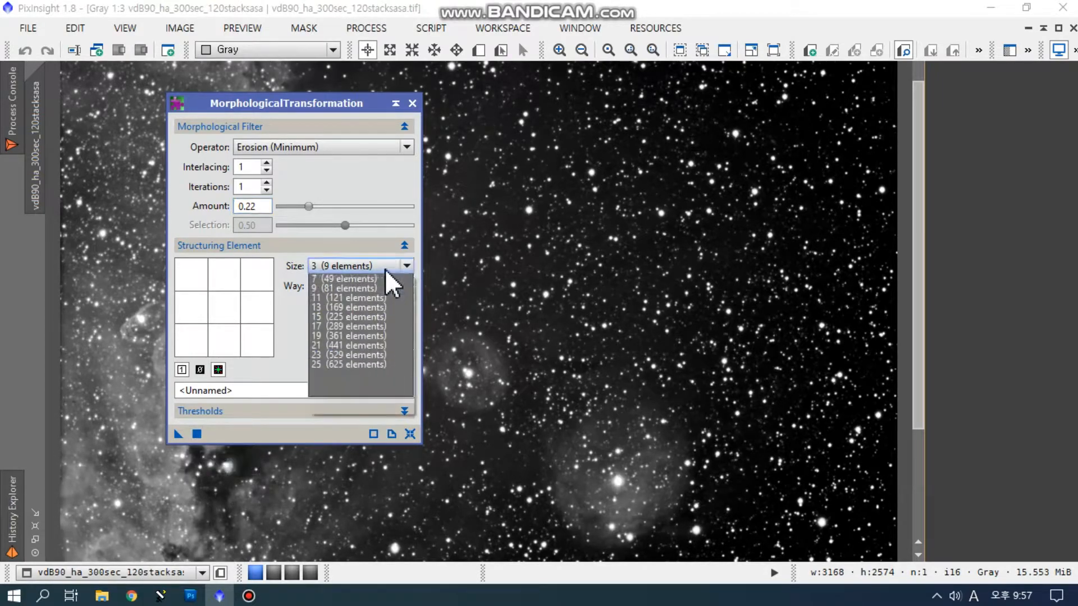
pyautogui.click(365, 289)
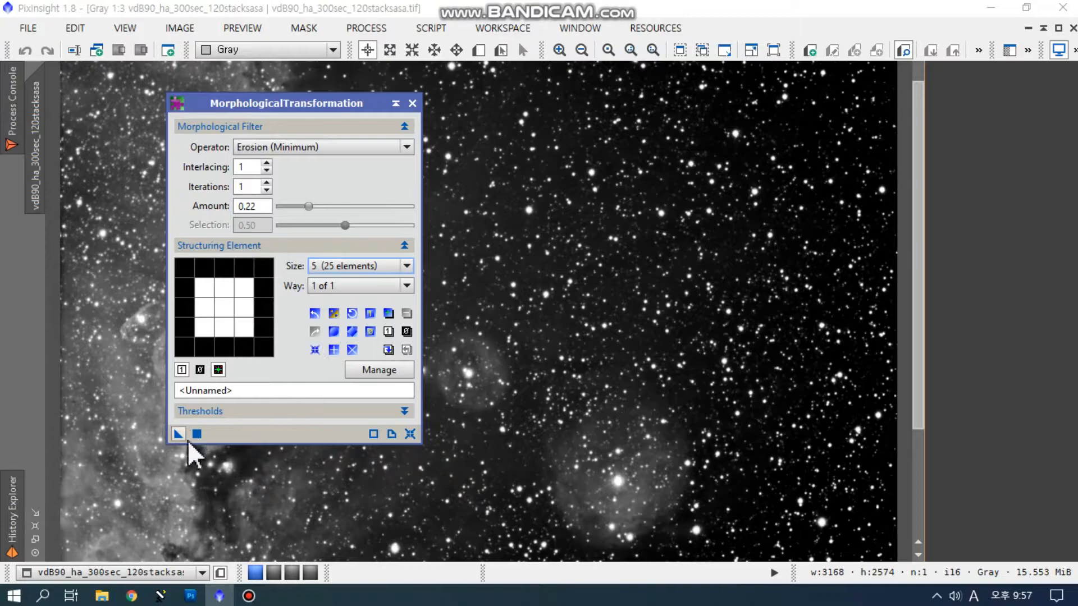
pyautogui.click(334, 331)
pyautogui.click(196, 434)
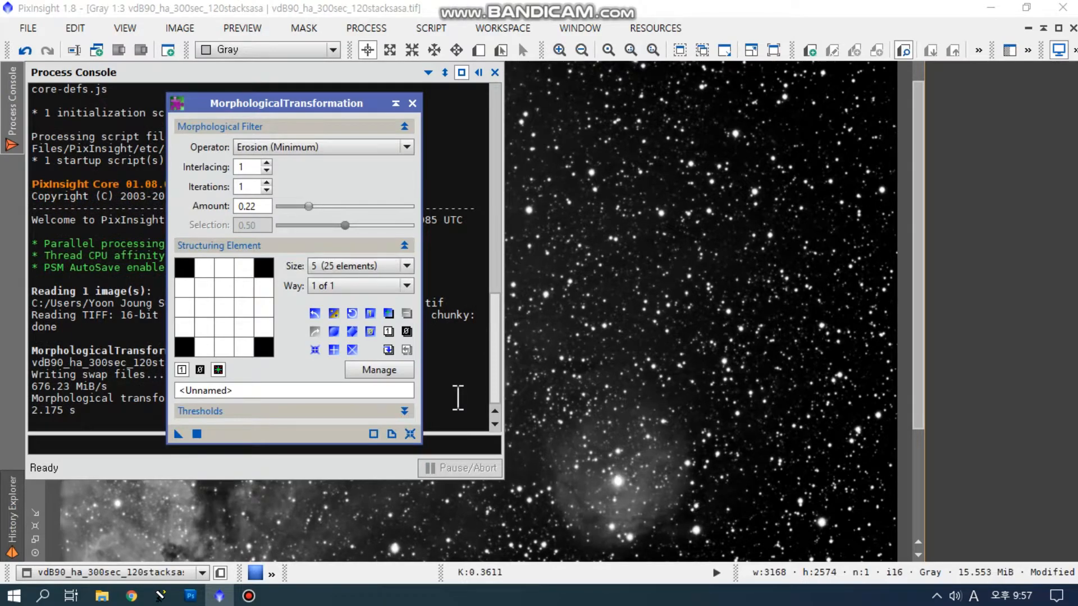
pyautogui.click(412, 103)
pyautogui.click(494, 73)
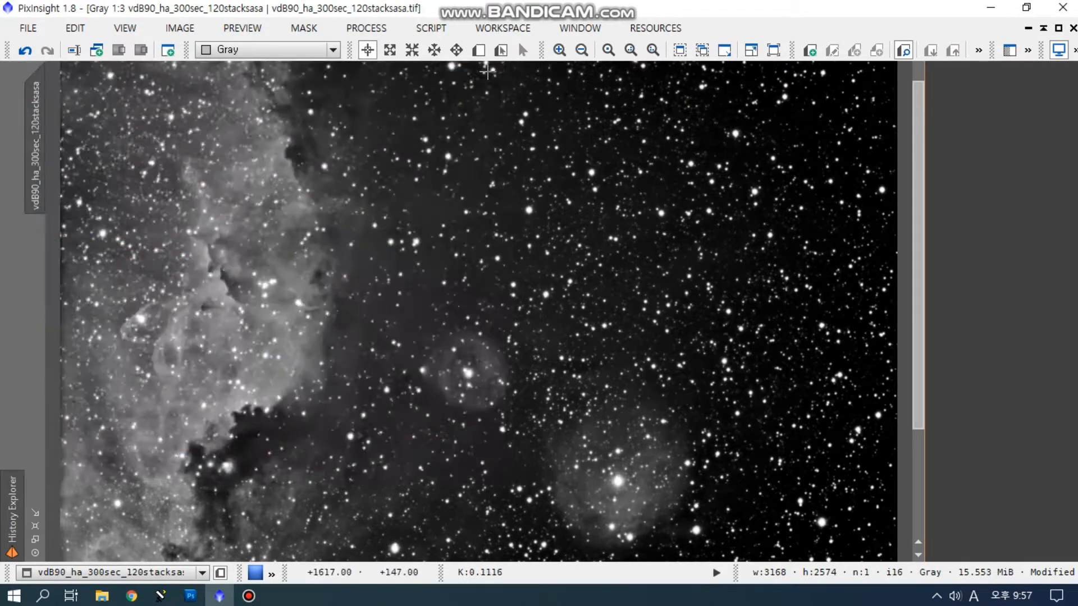
# - Compare the stars and nebula before and after the erosion by undoing and redoing it at closer magnification
pyautogui.click(559, 49)
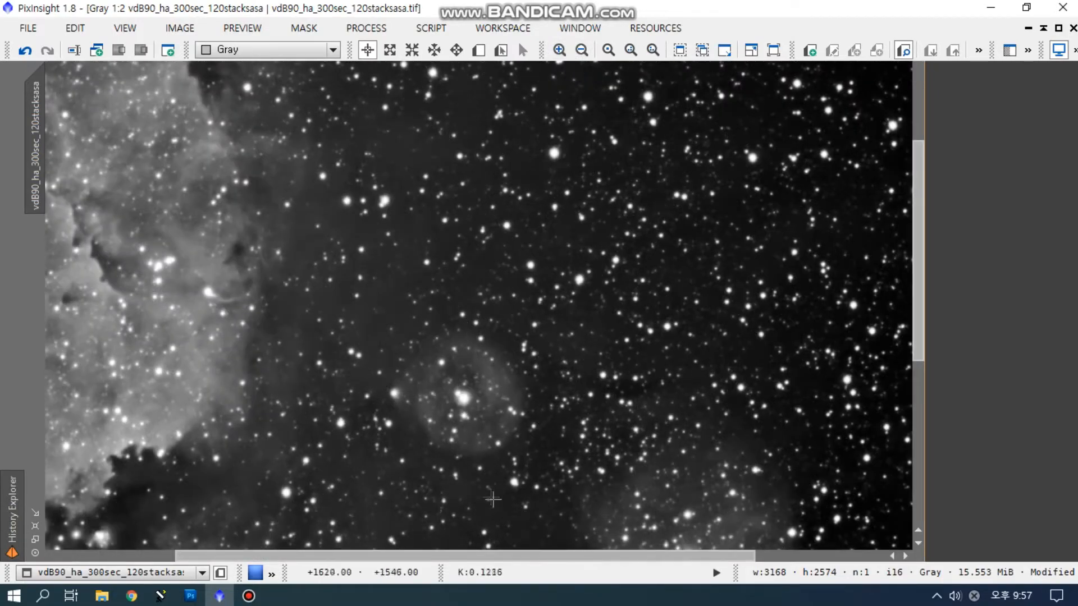
pyautogui.moveTo(493, 555); pyautogui.dragTo(244, 573)
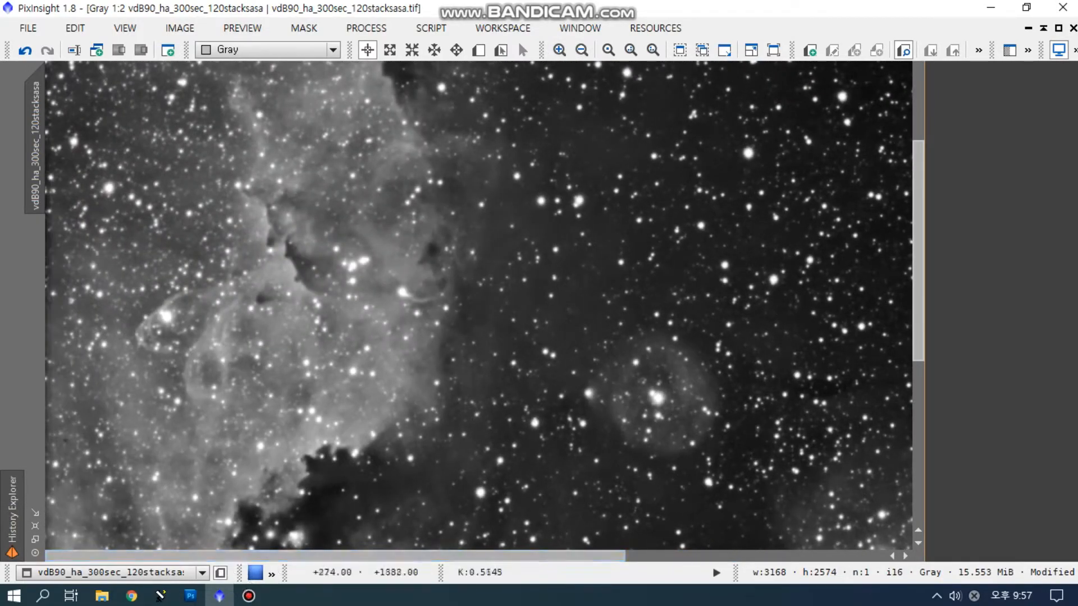
pyautogui.click(25, 51)
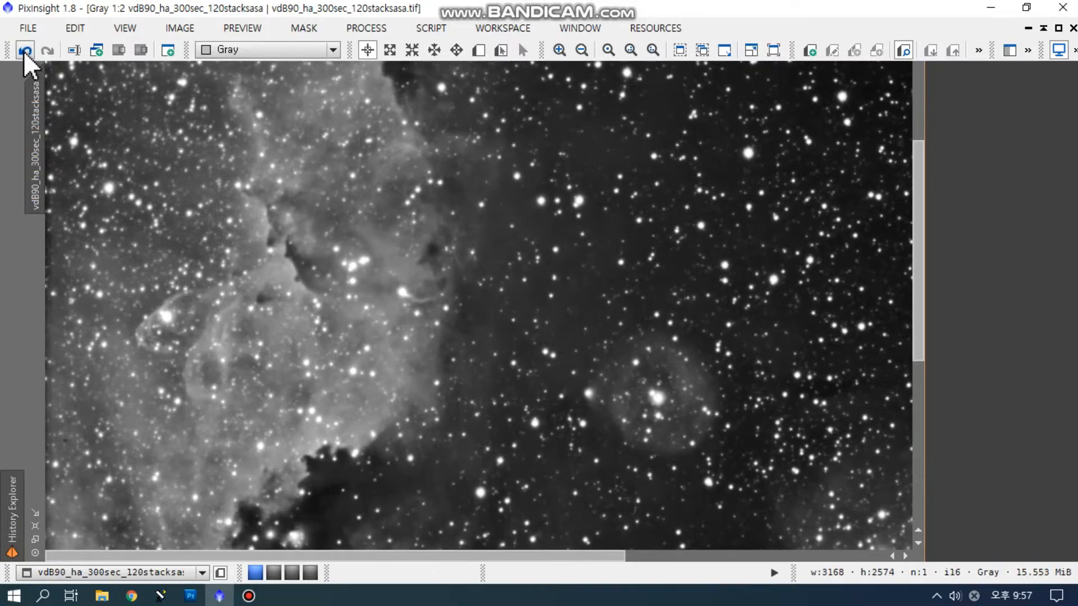
pyautogui.click(47, 50)
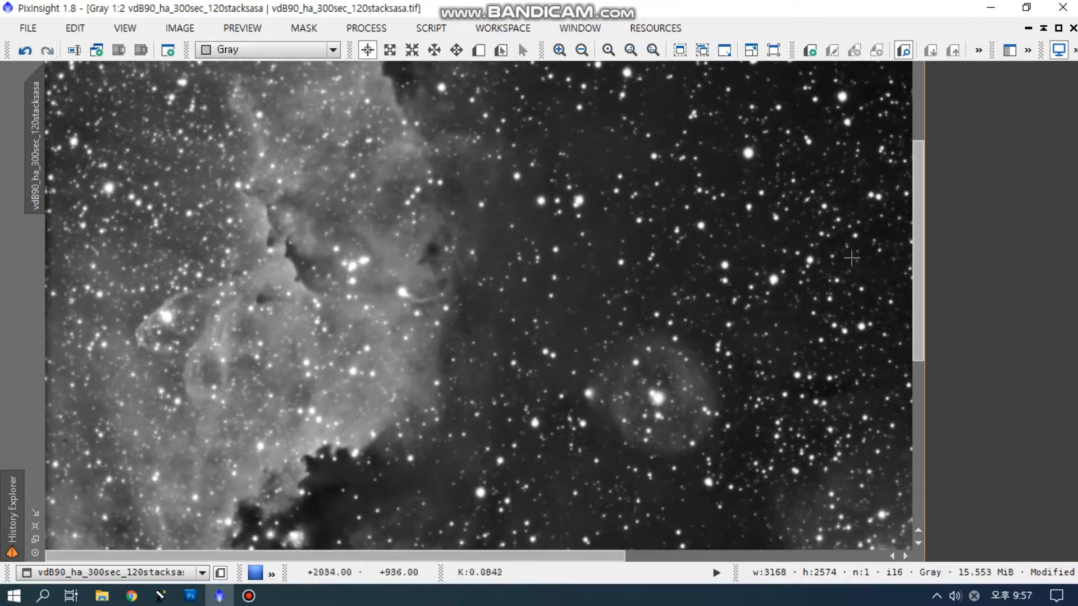
pyautogui.moveTo(917, 205); pyautogui.dragTo(919, 285)
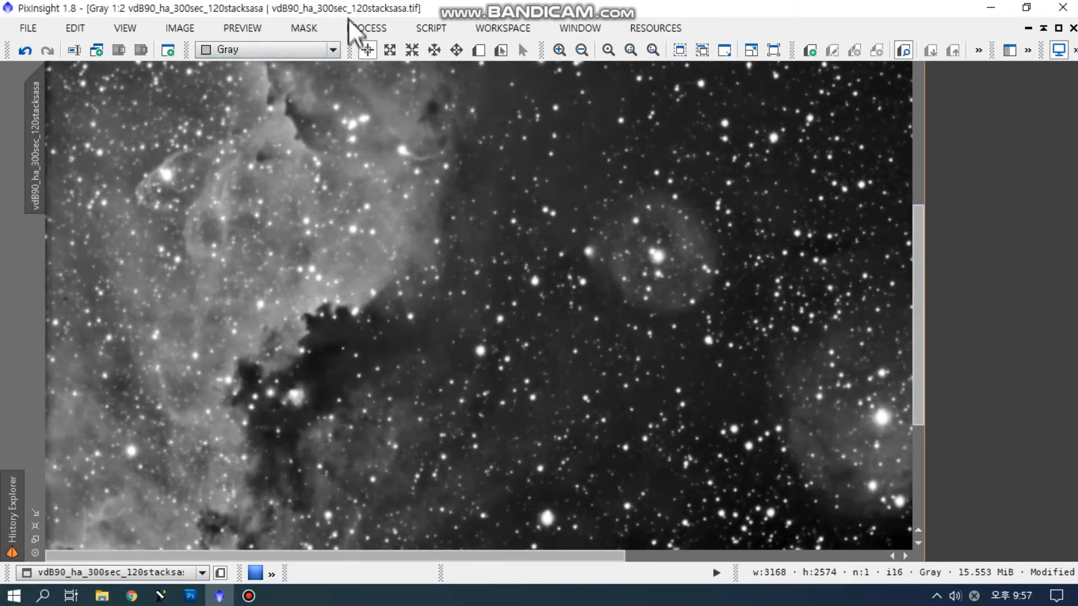
# - Set up HistogramTransformation for the vdB90_ha_300sec_120stacksasa view with a real-time preview at Maximum quality
pyautogui.click(366, 28)
pyautogui.moveTo(452, 20)
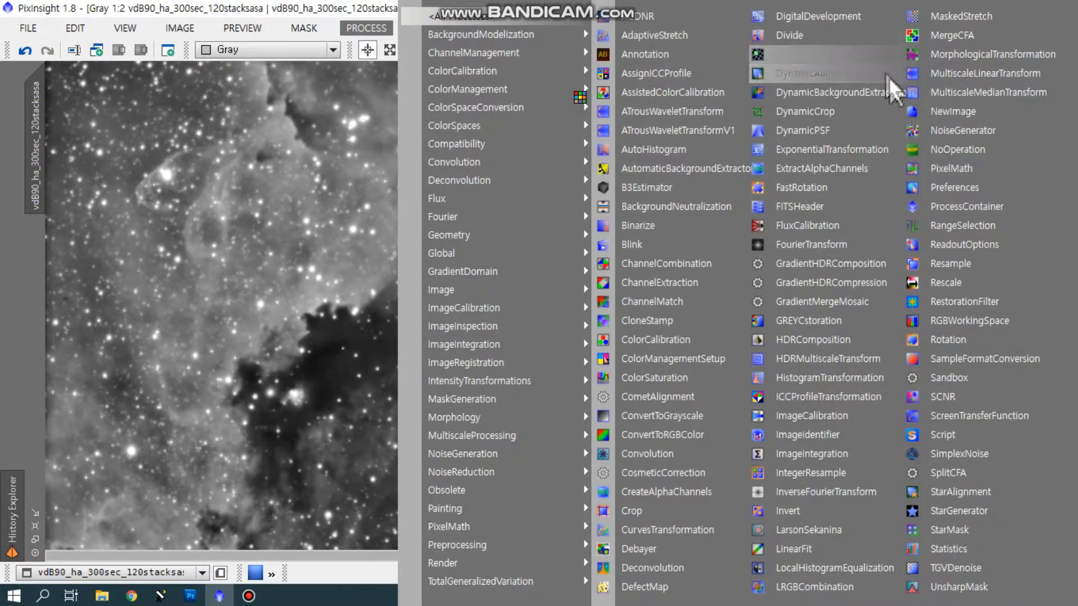
pyautogui.click(819, 378)
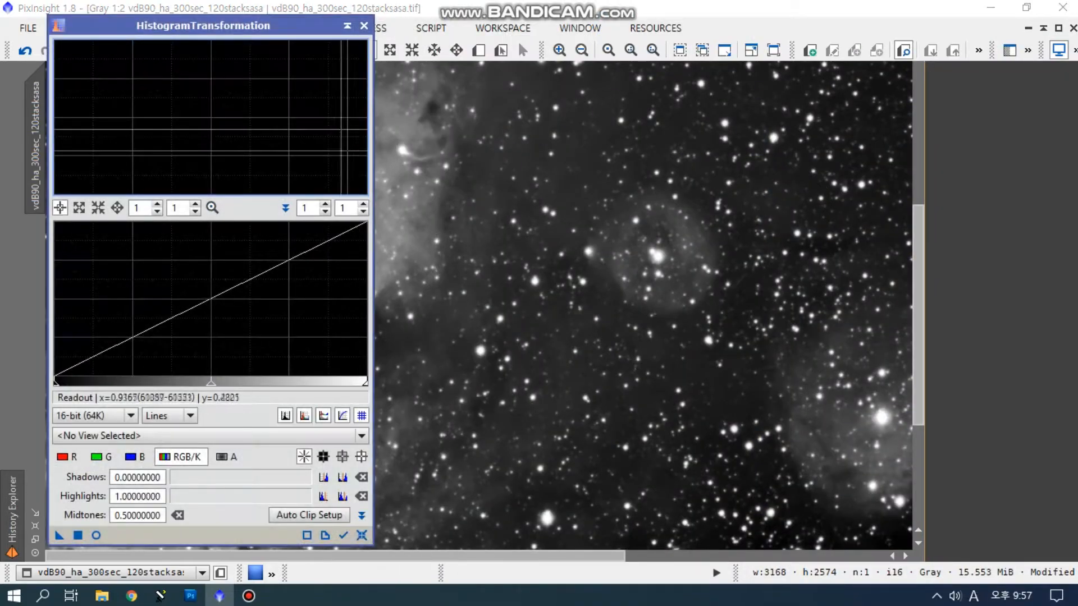
pyautogui.moveTo(288, 29); pyautogui.dragTo(928, 51)
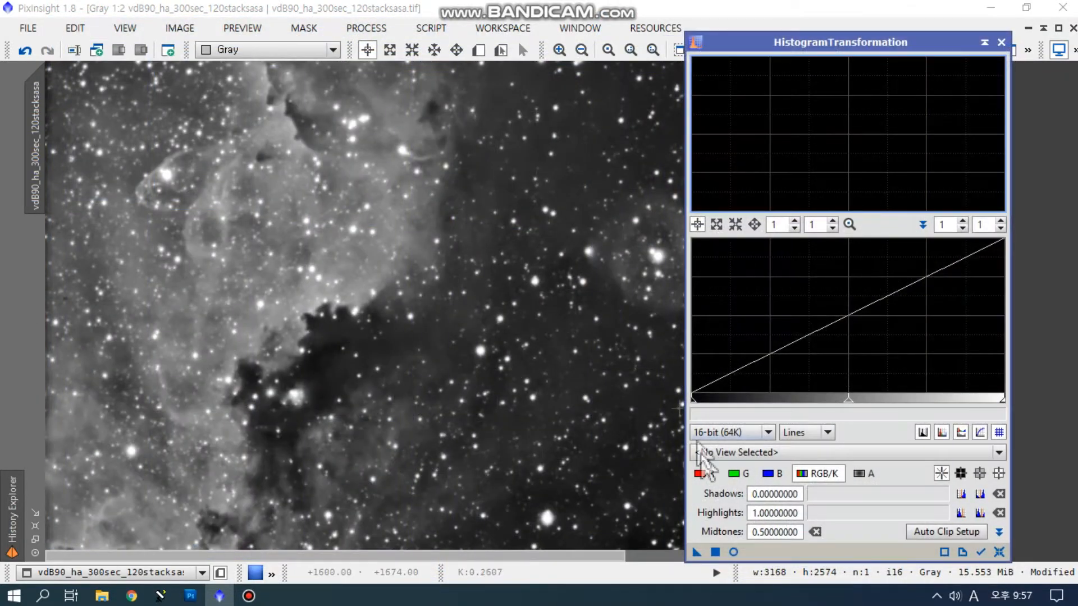
pyautogui.click(701, 452)
pyautogui.click(717, 475)
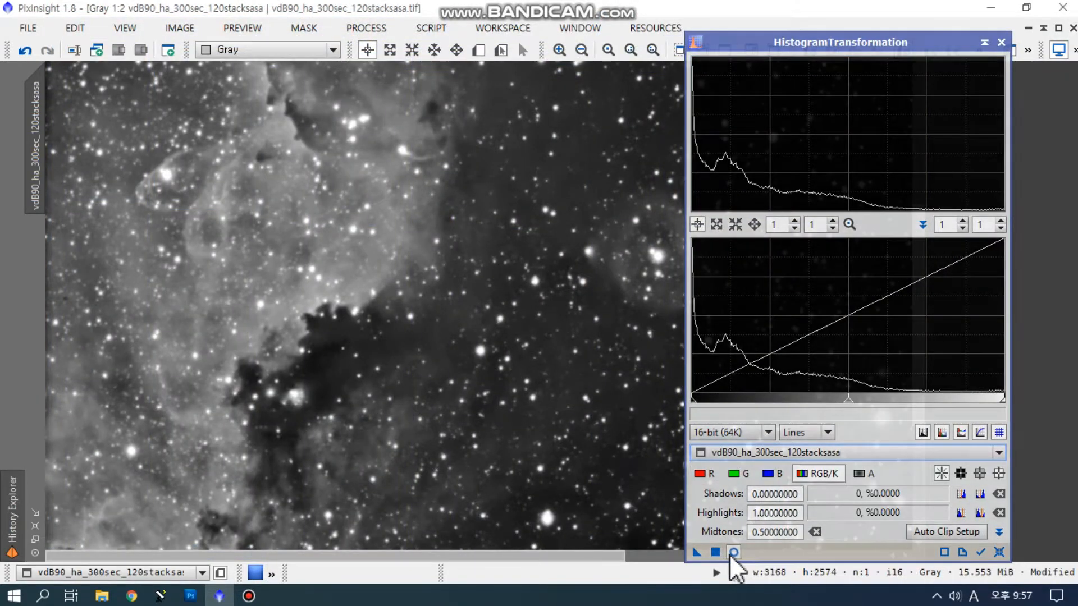
pyautogui.click(733, 552)
pyautogui.click(436, 543)
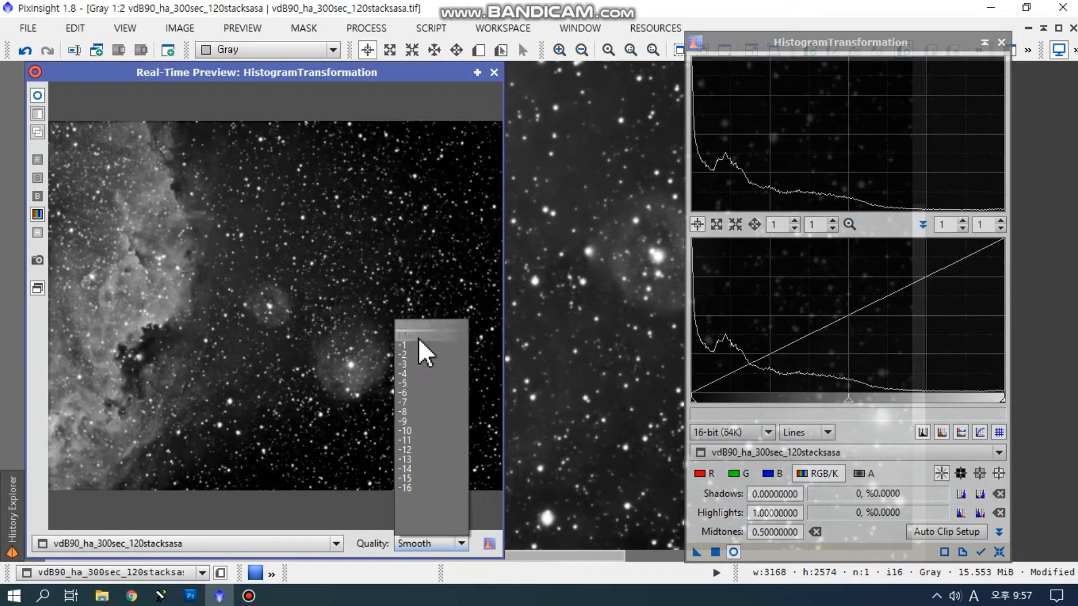
pyautogui.click(419, 336)
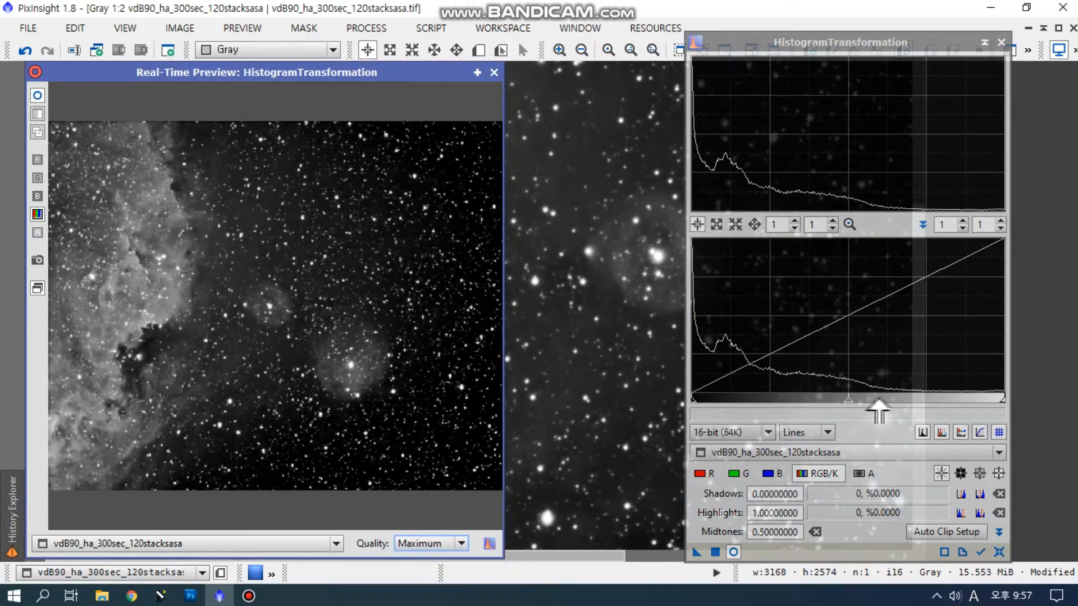
# - Set the histogram midtones to about 0.41, apply the stretch to the image and reset the process parameters
pyautogui.moveTo(847, 408); pyautogui.dragTo(819, 408)
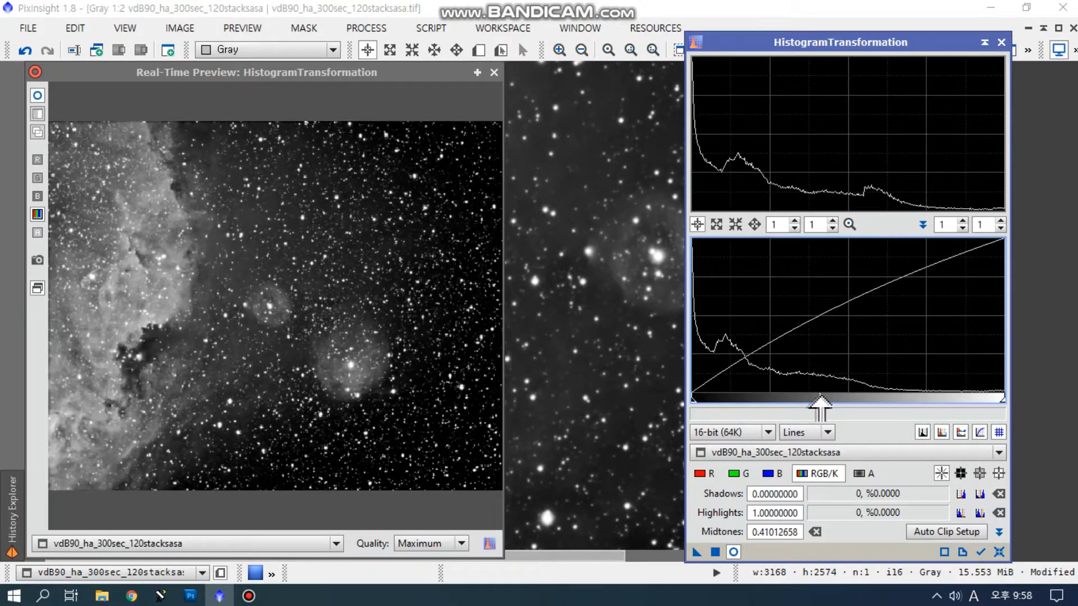
pyautogui.click(734, 553)
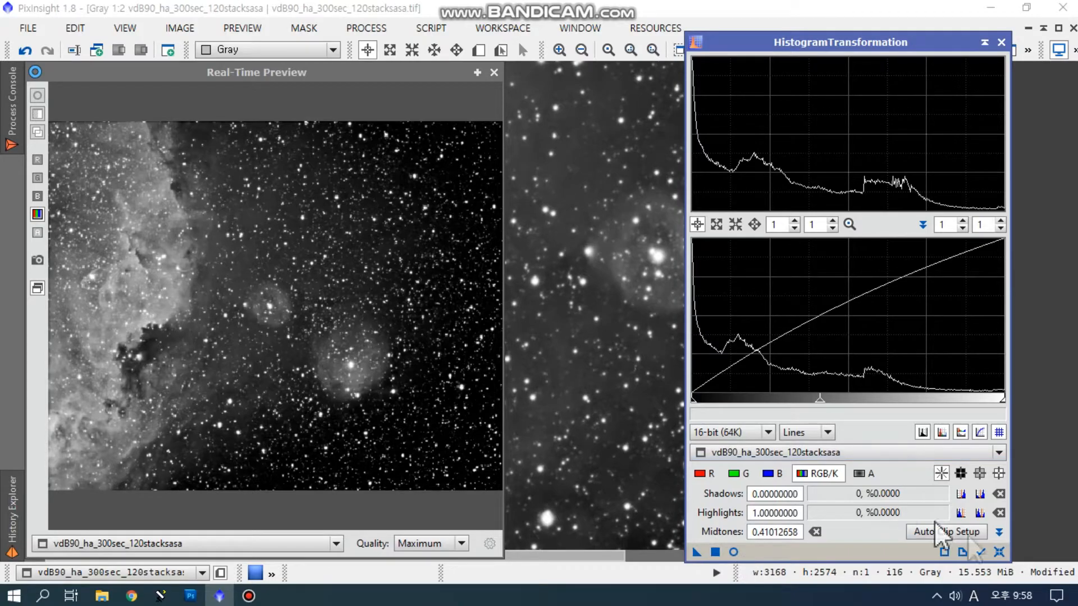
pyautogui.click(999, 553)
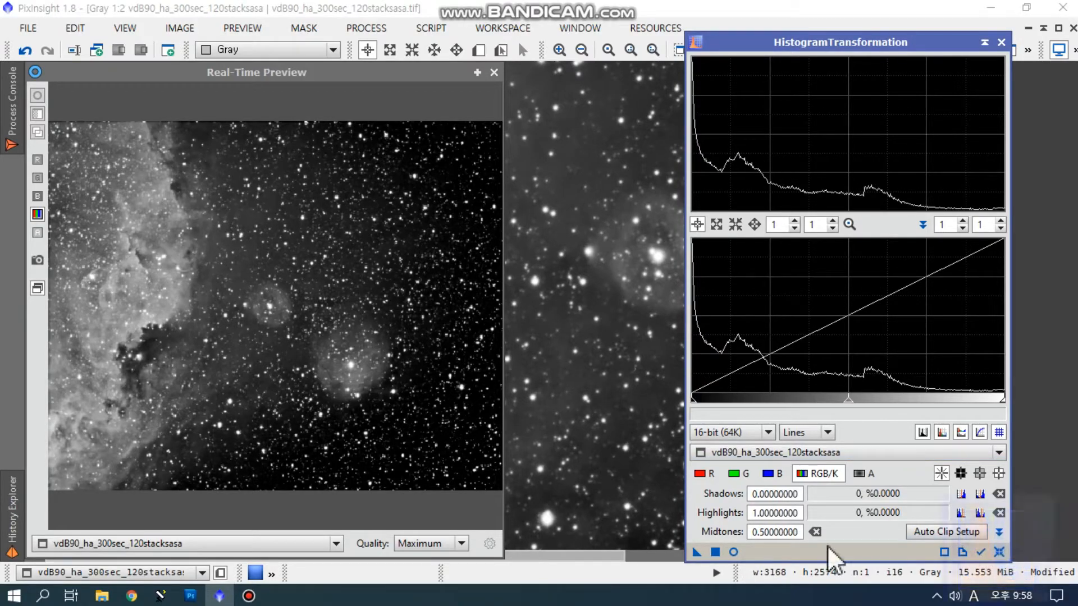
# - Apply a second histogram stretch with highlights at about 0.889 and midtones at about 0.536, then close the preview and the process
pyautogui.click(733, 552)
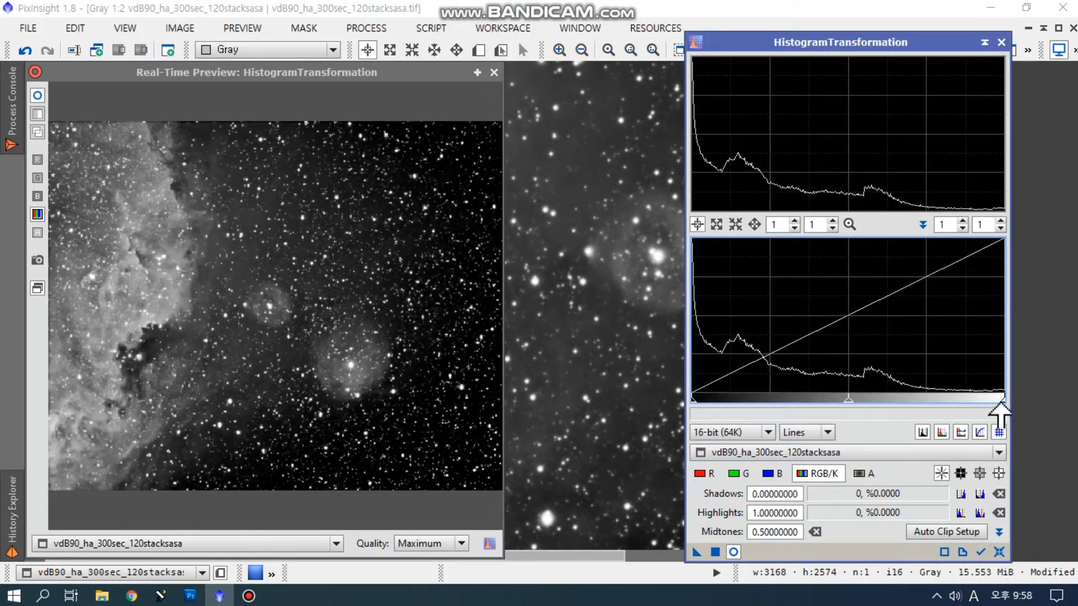
pyautogui.moveTo(1002, 399); pyautogui.dragTo(969, 399)
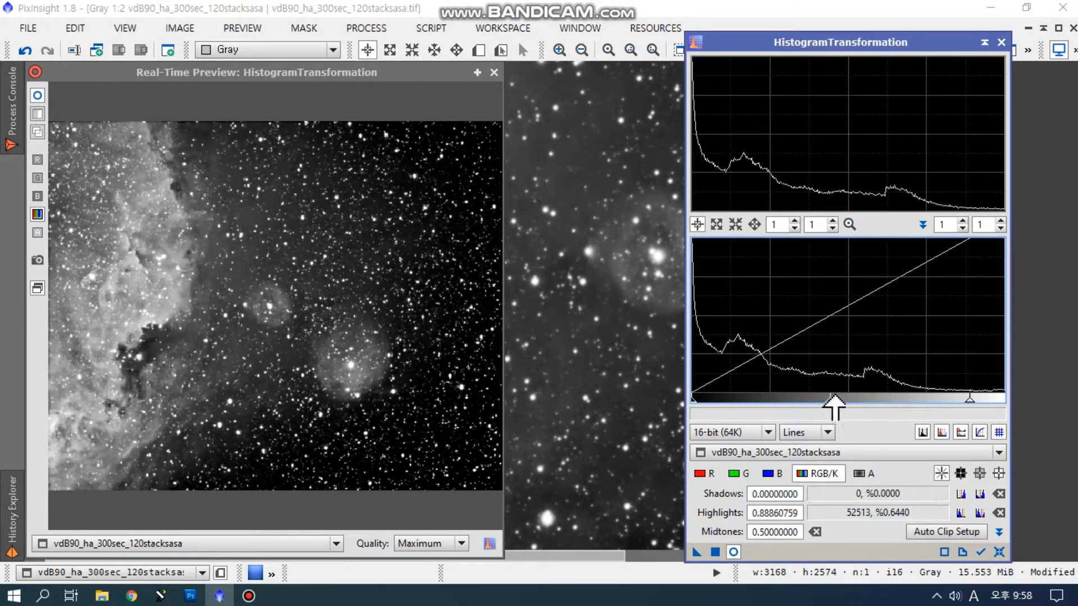
pyautogui.moveTo(831, 399); pyautogui.dragTo(840, 399)
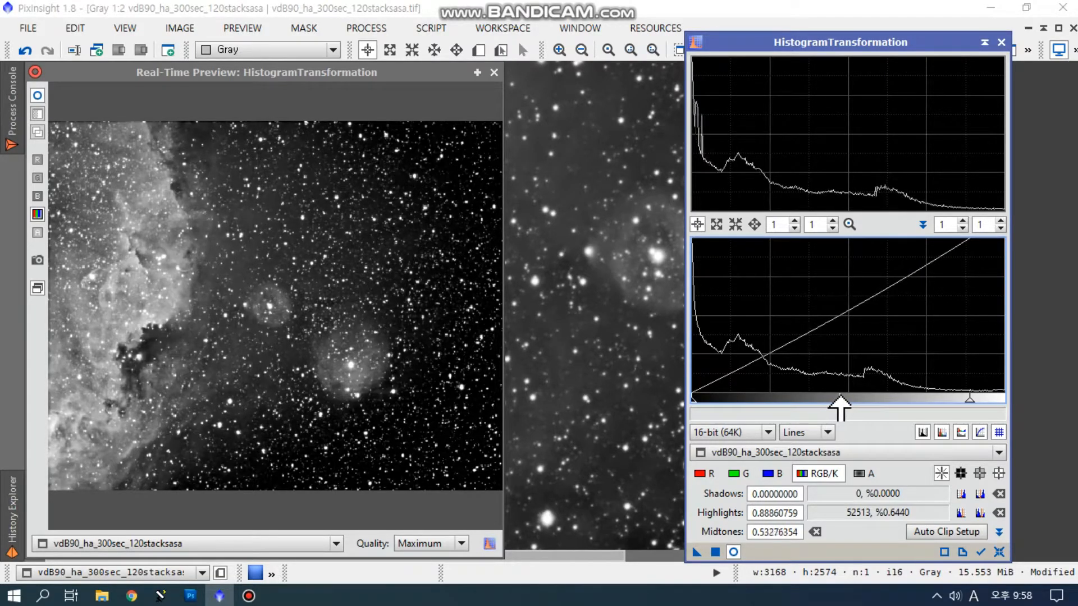
pyautogui.click(734, 553)
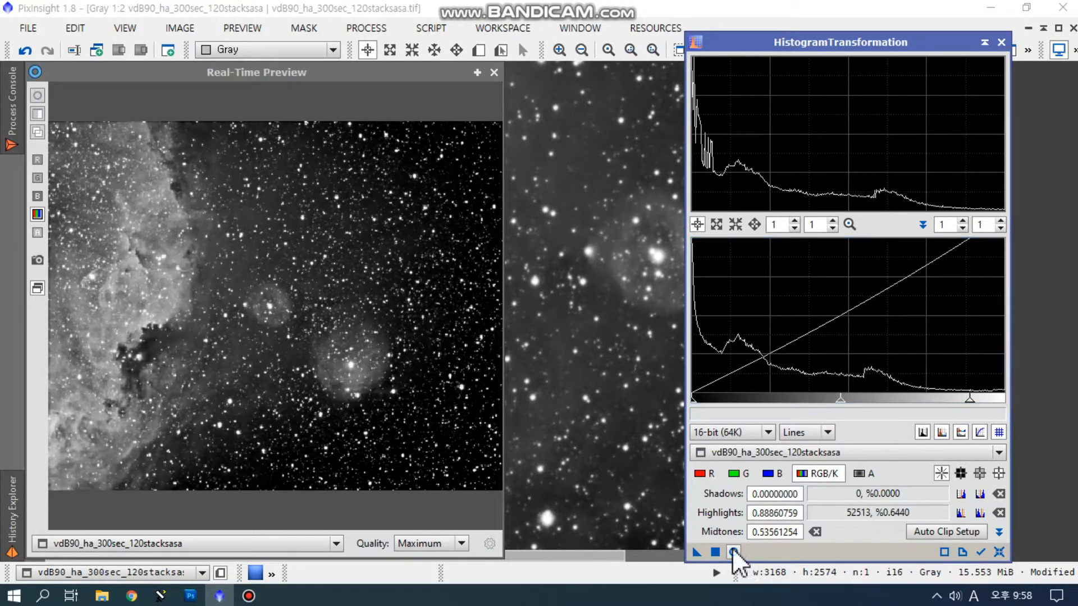
pyautogui.click(494, 72)
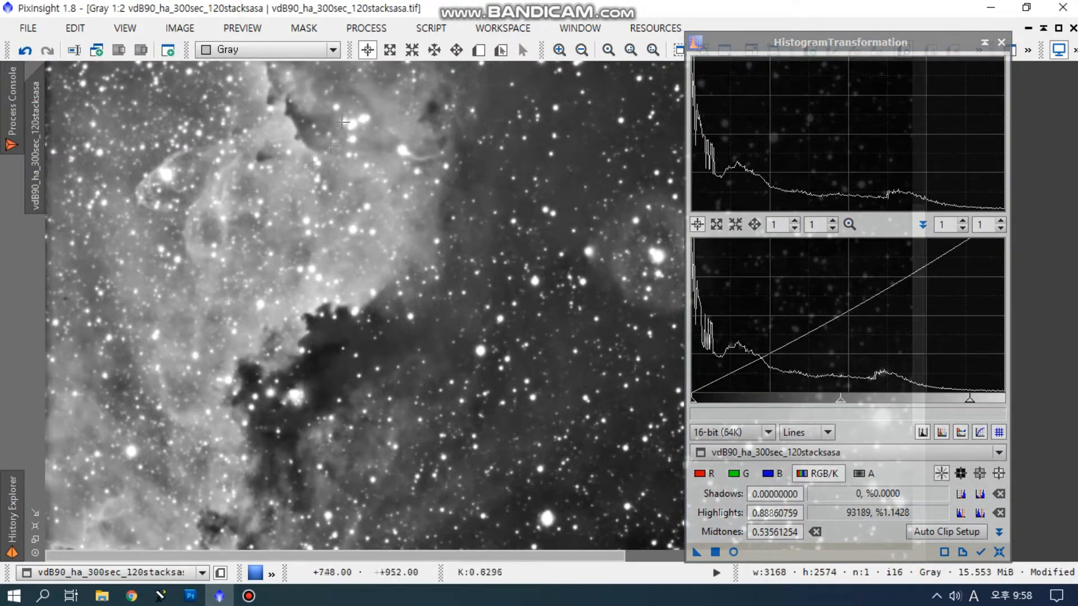
pyautogui.click(1001, 42)
# - Compare the nebula before and after the last histogram stretch by undoing and redoing it
pyautogui.click(27, 50)
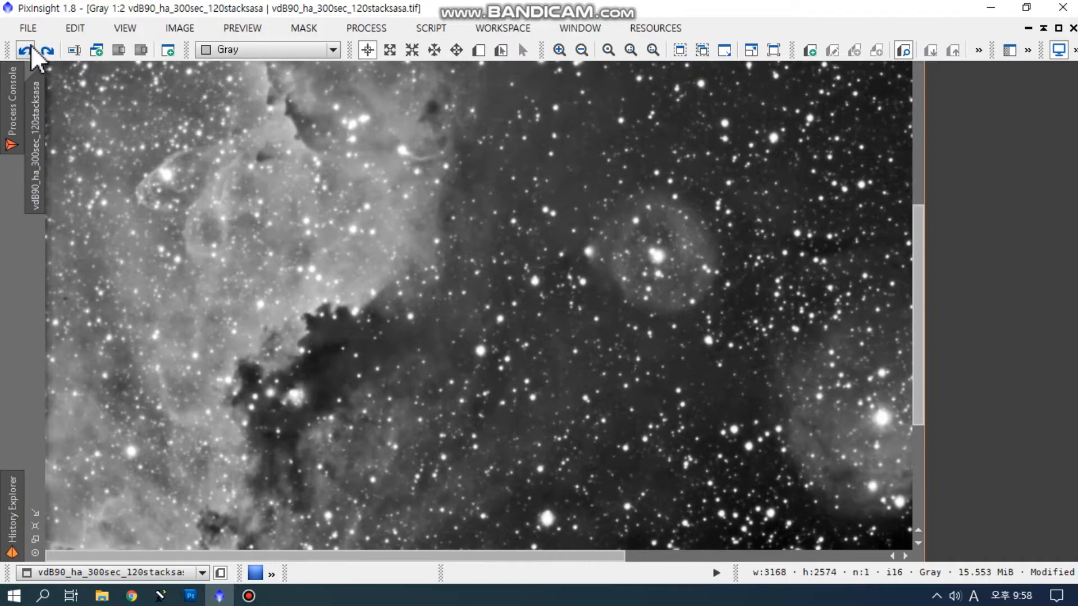
pyautogui.click(48, 51)
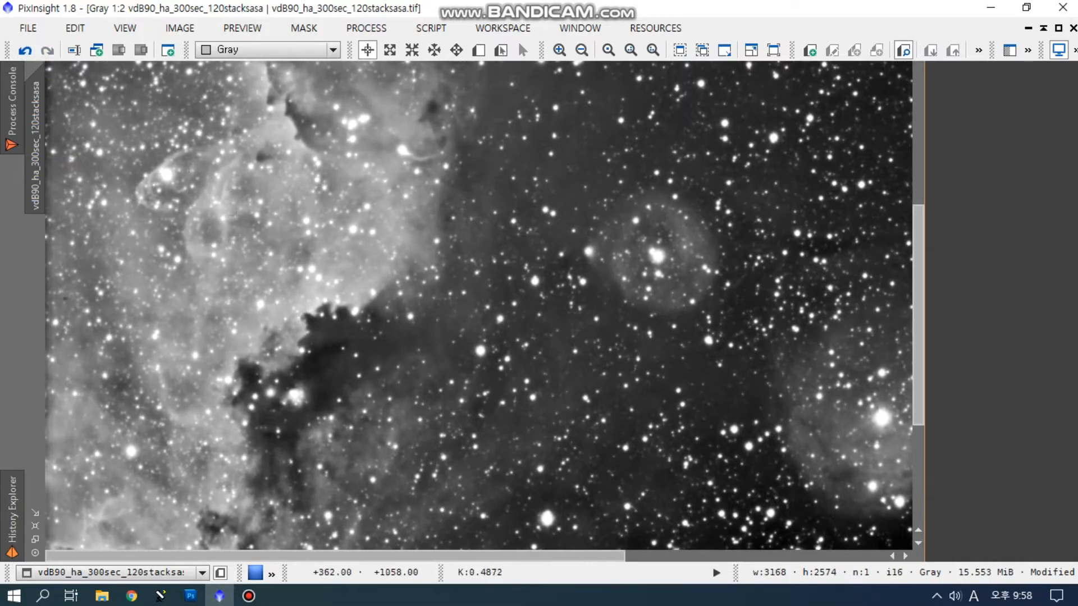
# - Sharpen the nebula image using UnsharpMask with StdDev 4.15 and Amount 0.40, then close the process
pyautogui.moveTo(918, 257); pyautogui.dragTo(906, 361)
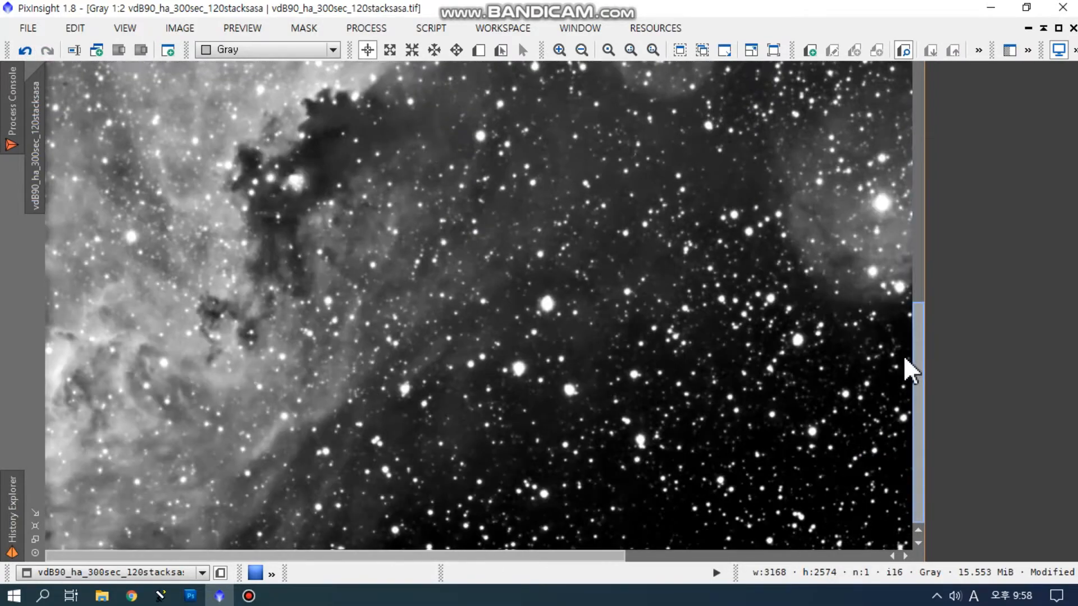
pyautogui.moveTo(902, 405); pyautogui.dragTo(922, 233)
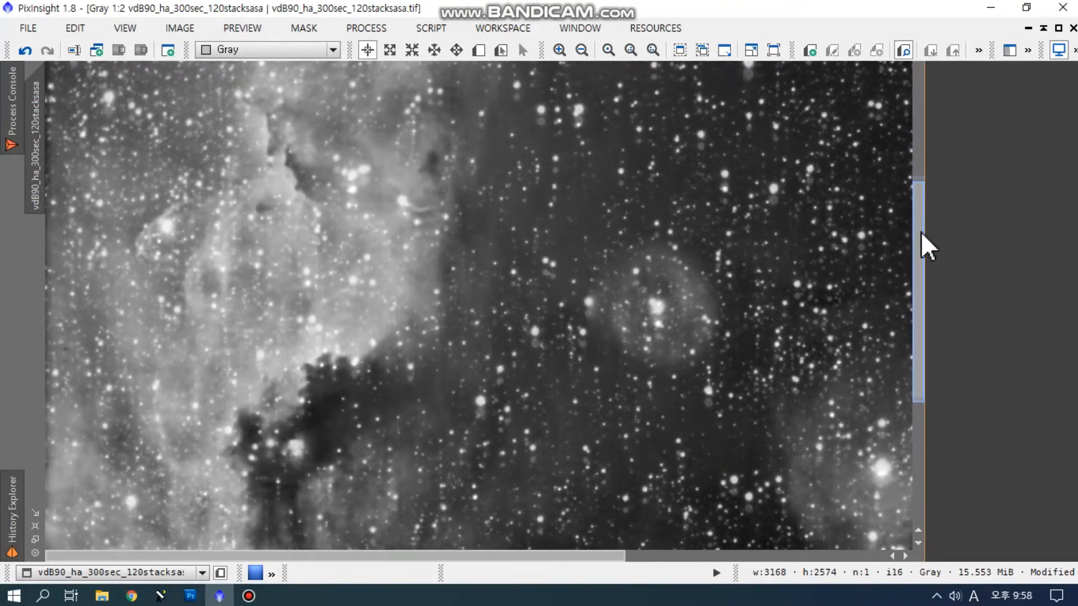
pyautogui.click(366, 28)
pyautogui.moveTo(440, 18)
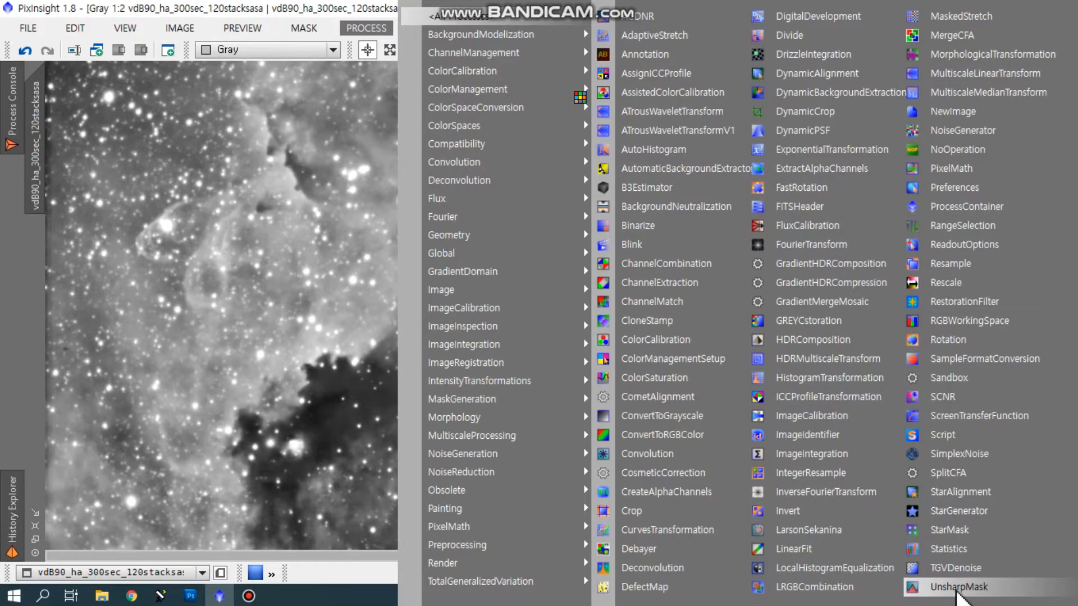
pyautogui.click(957, 587)
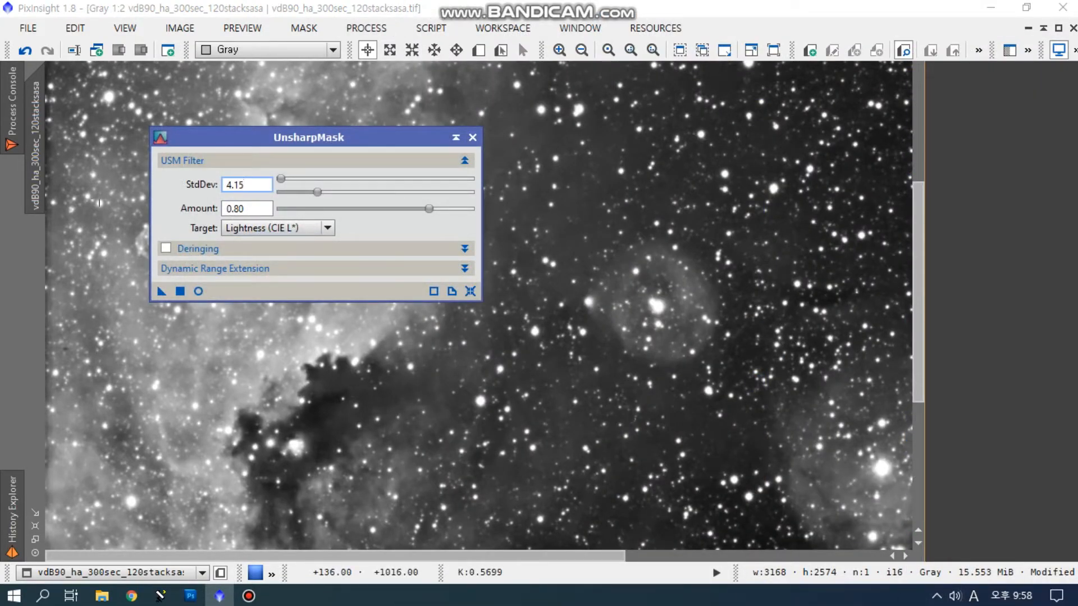
pyautogui.click(264, 208)
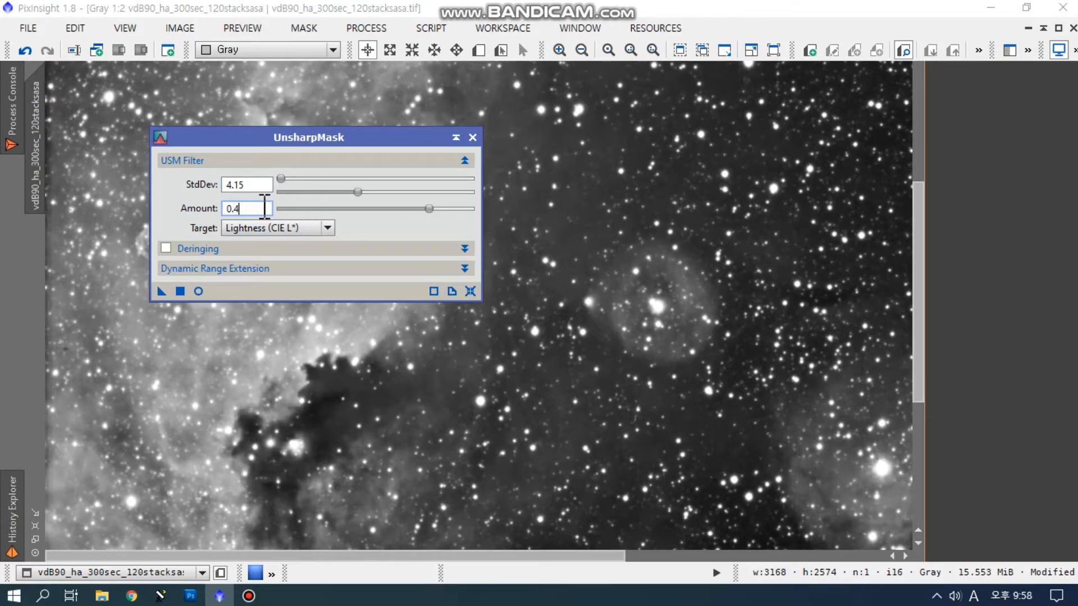
pyautogui.write('4')
pyautogui.click(180, 291)
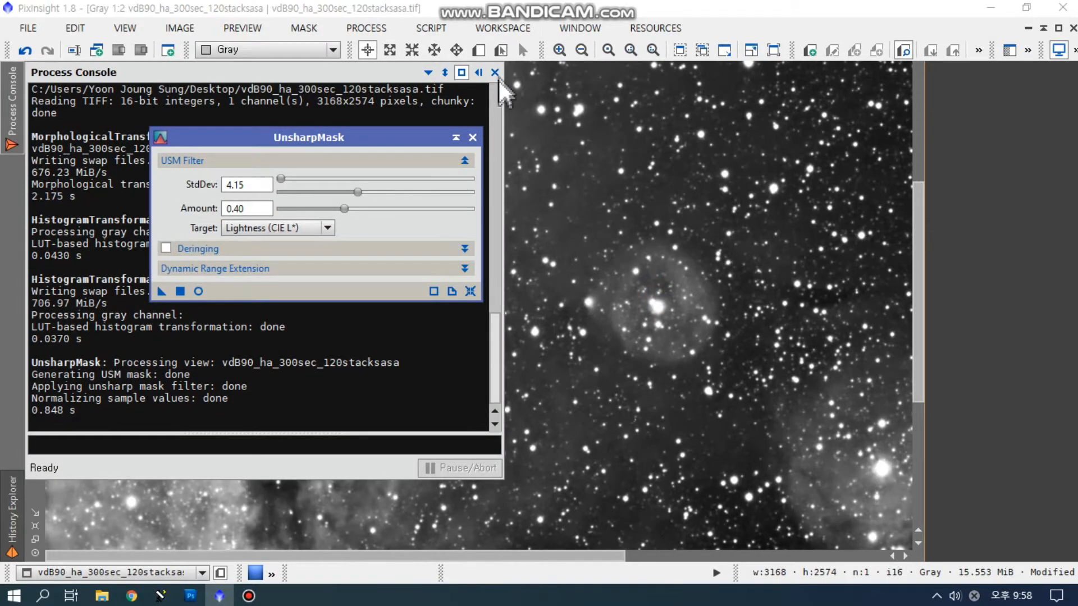
pyautogui.click(472, 138)
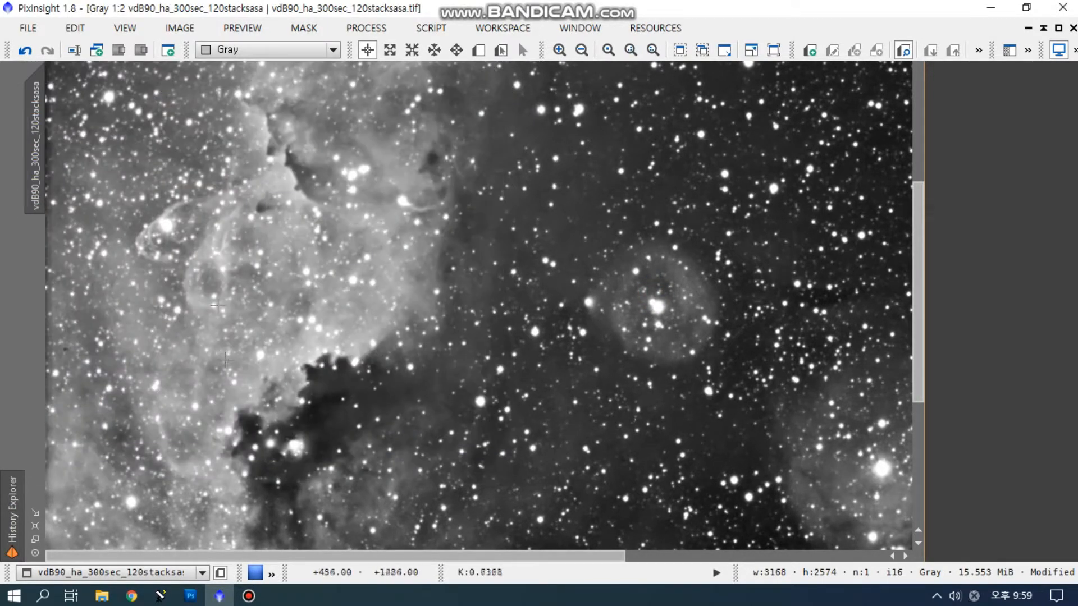
# - Run the DarkStructureEnhance script on the vdB90_ha_300sec_120stacksasa view with an Amount of 0.65, then close the process console
pyautogui.moveTo(922, 253); pyautogui.dragTo(958, 253)
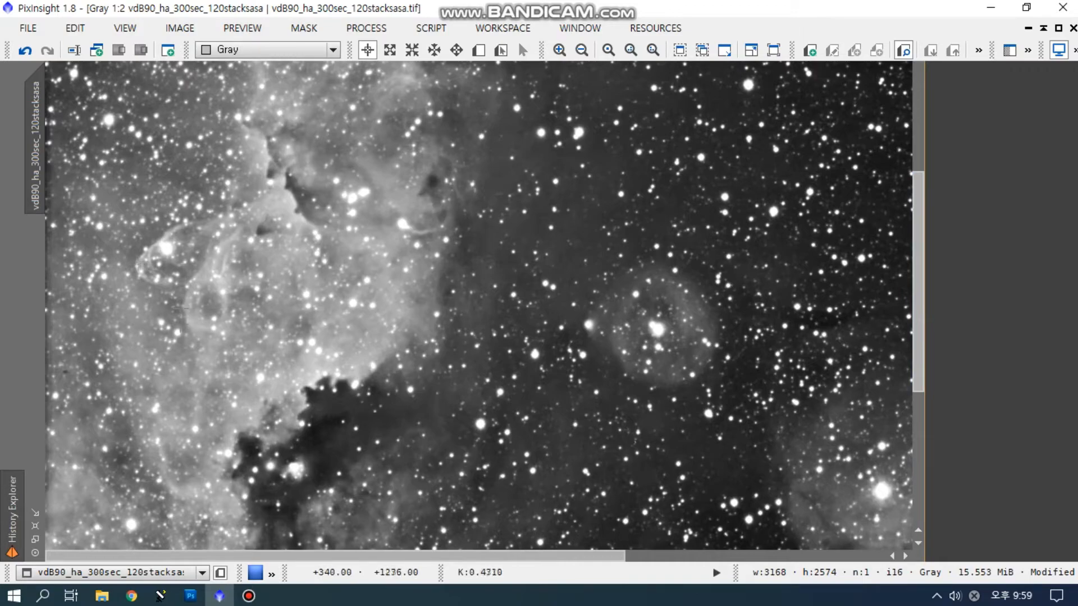
pyautogui.click(387, 28)
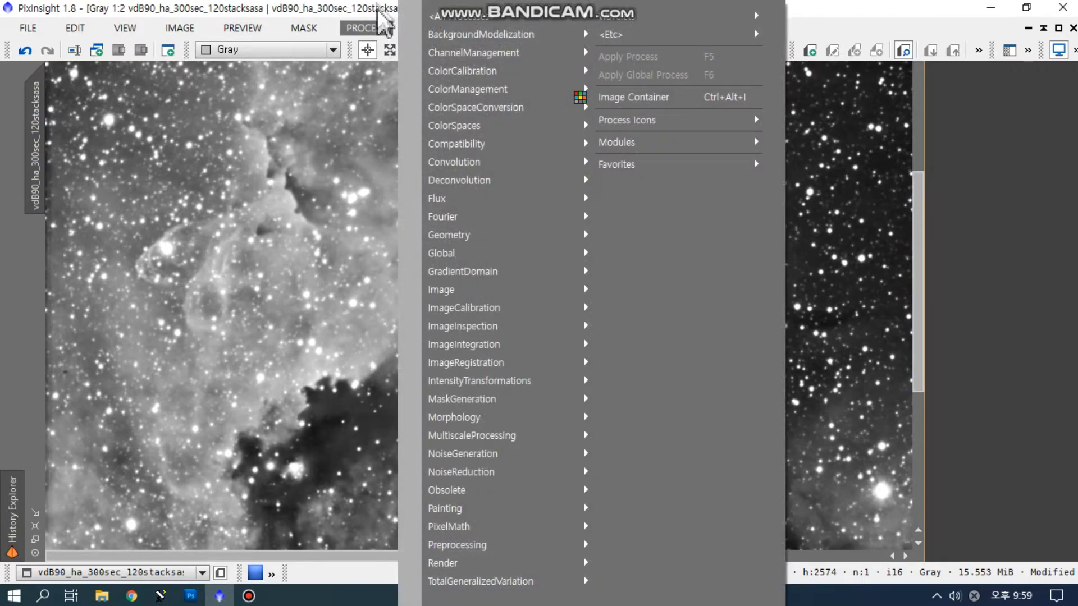
pyautogui.click(382, 28)
pyautogui.click(422, 28)
pyautogui.moveTo(473, 200)
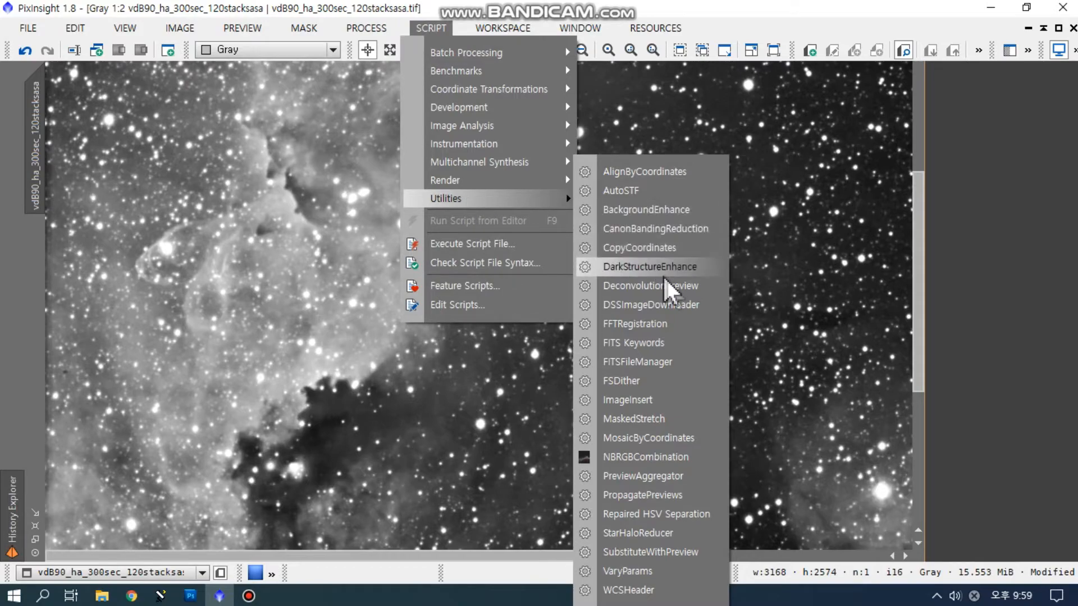
pyautogui.click(683, 269)
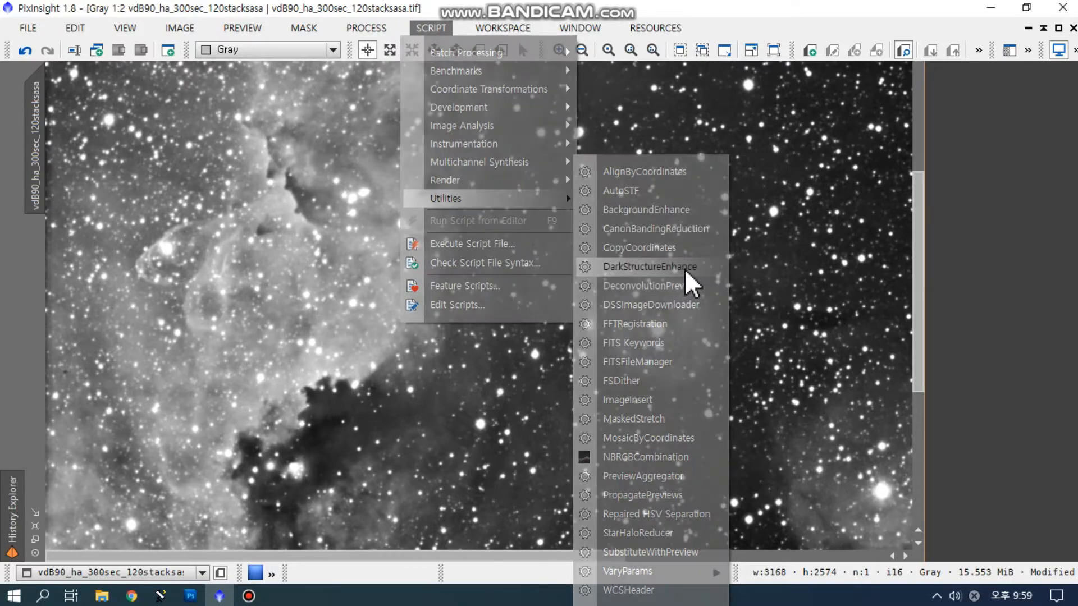
pyautogui.click(482, 385)
pyautogui.press('BackSpace')
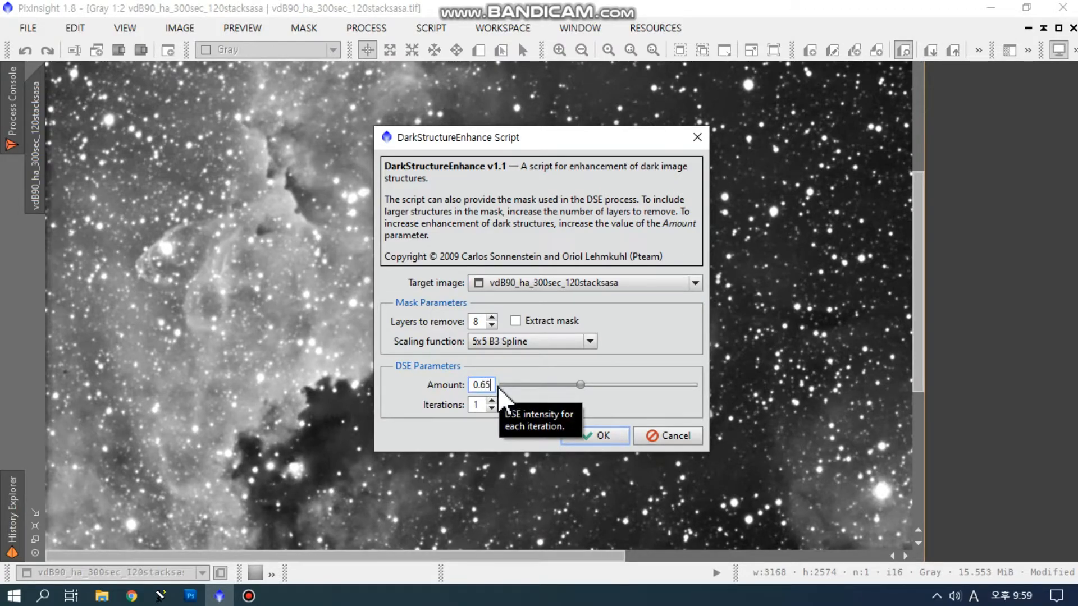
pyautogui.write('65')
pyautogui.press('Return')
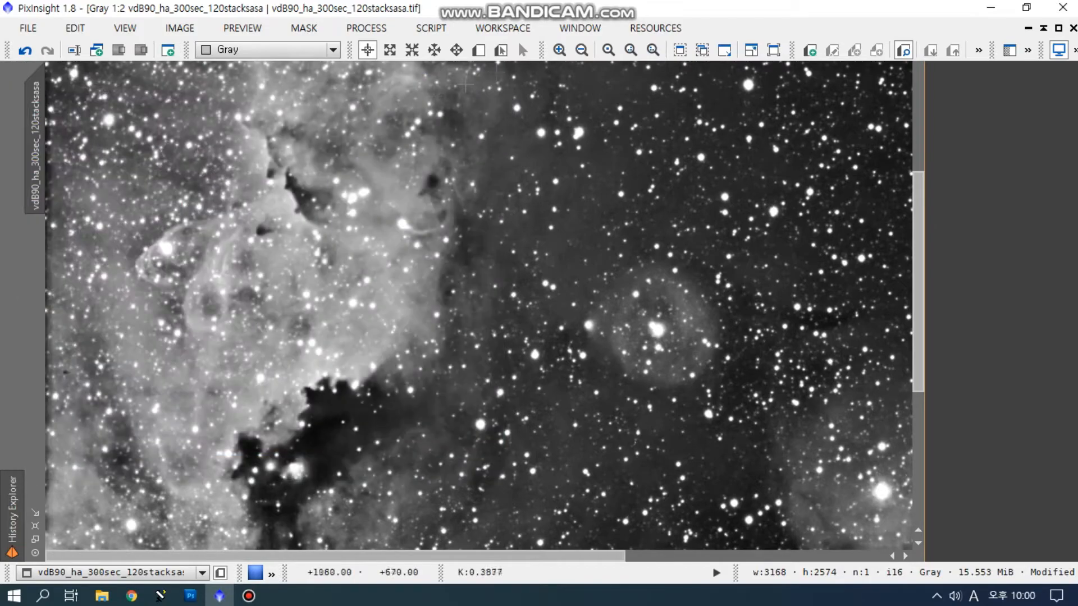
pyautogui.click(495, 72)
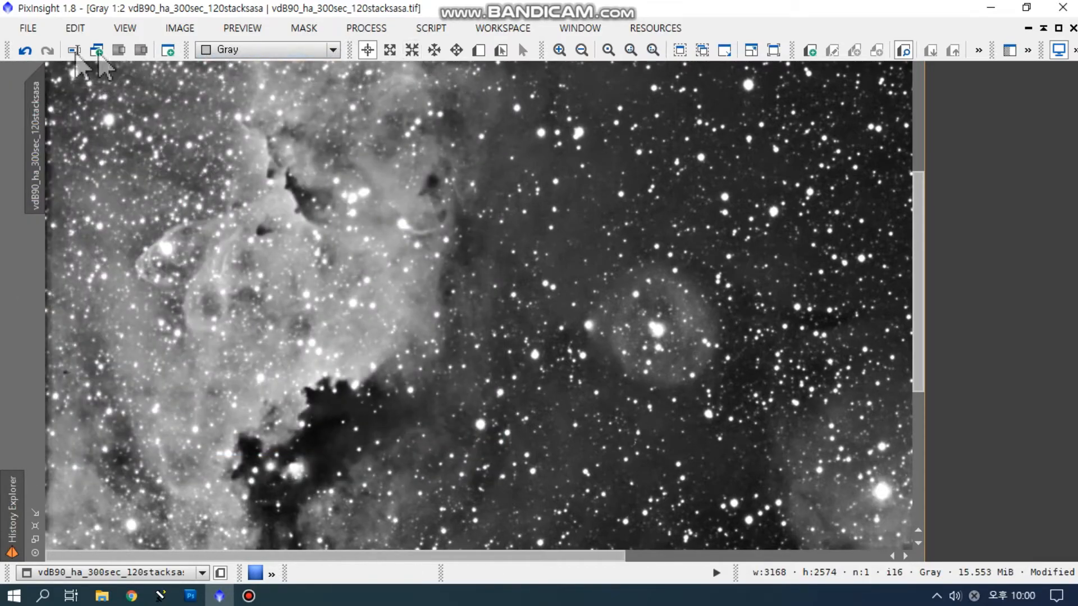
# - Compare the image before and after the dark structure enhancement by undoing and redoing it, both close up and at 1:4 zoom
pyautogui.click(25, 51)
pyautogui.click(47, 50)
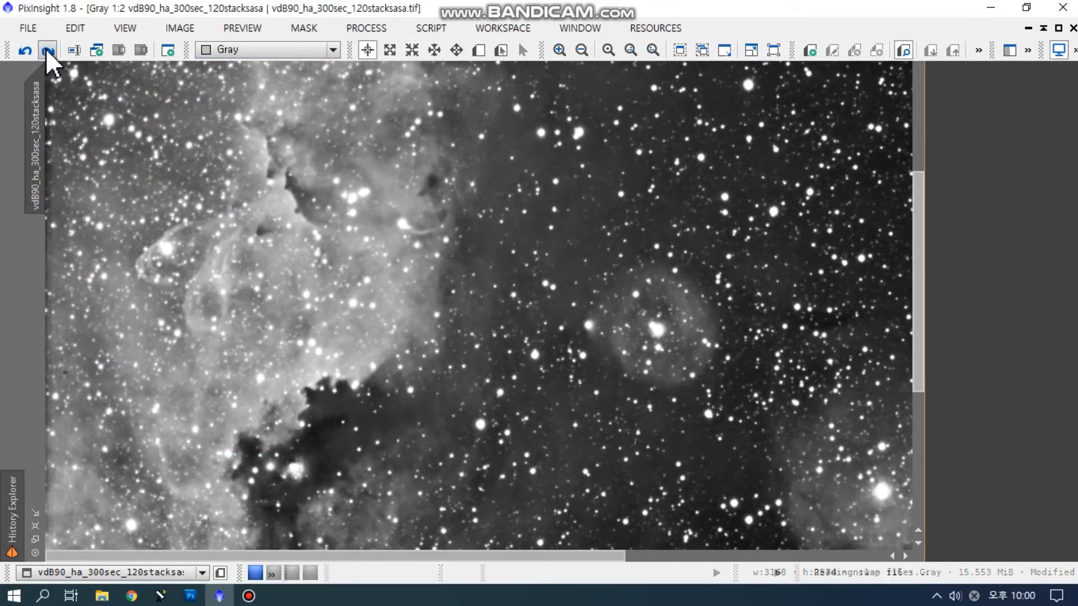
pyautogui.moveTo(921, 309); pyautogui.dragTo(941, 379)
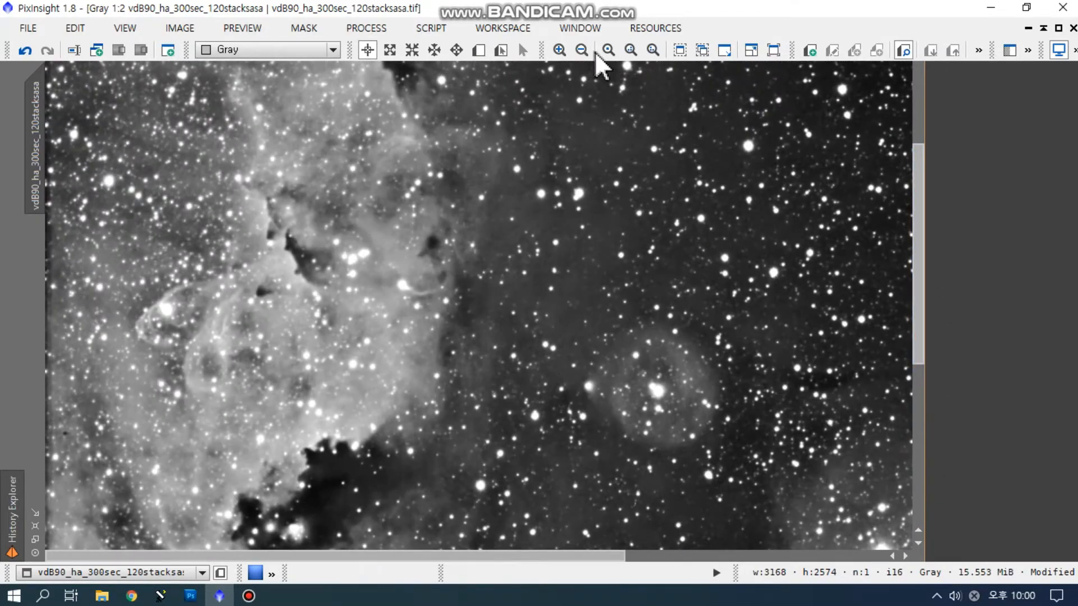
pyautogui.click(581, 50)
pyautogui.click(581, 50)
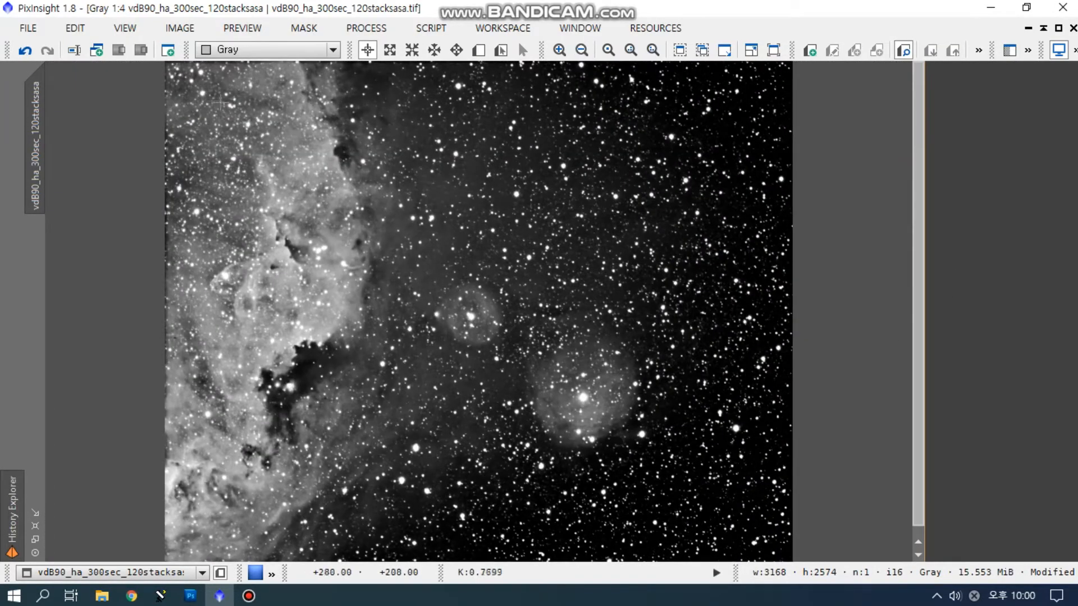
pyautogui.click(25, 50)
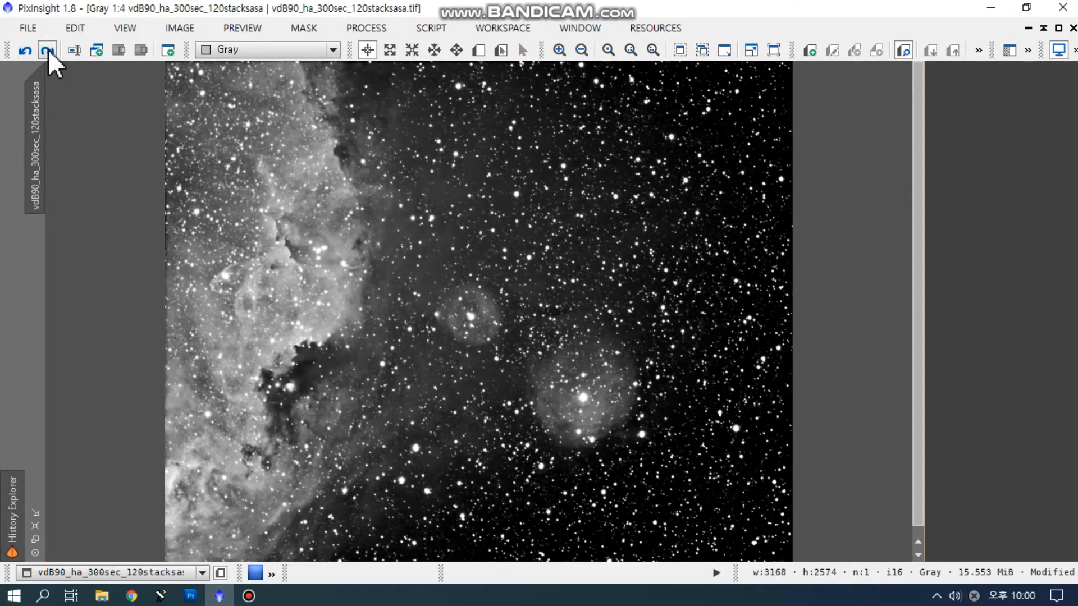
pyautogui.click(48, 51)
# - Set up CurvesTransformation with a real-time preview and shape the RGB/K curve through about 0.676/0.691 and 0.235/0.265 (input/output)
pyautogui.click(373, 31)
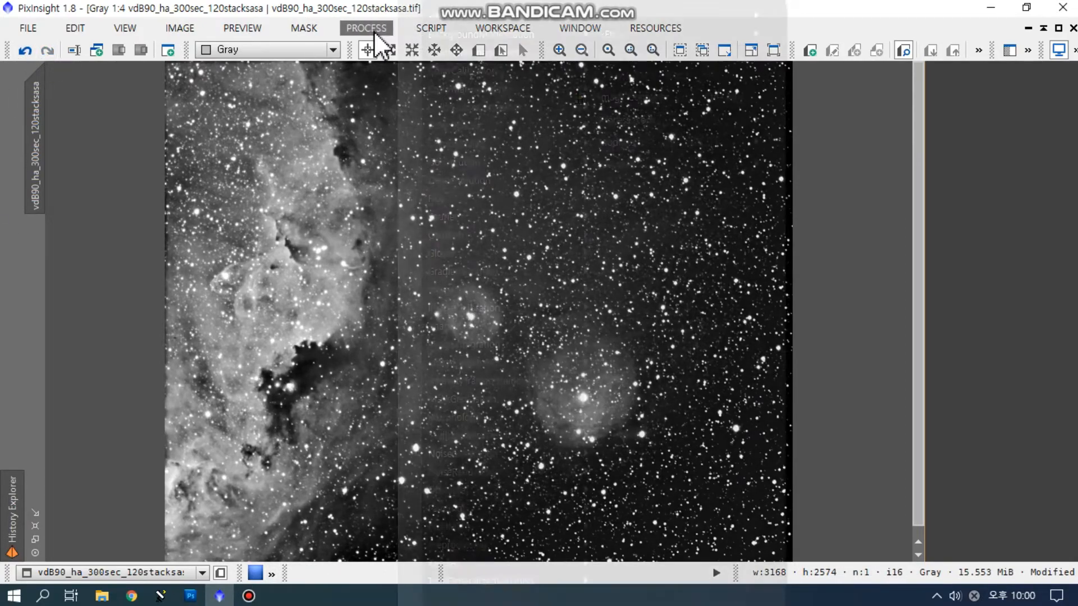
pyautogui.moveTo(494, 20)
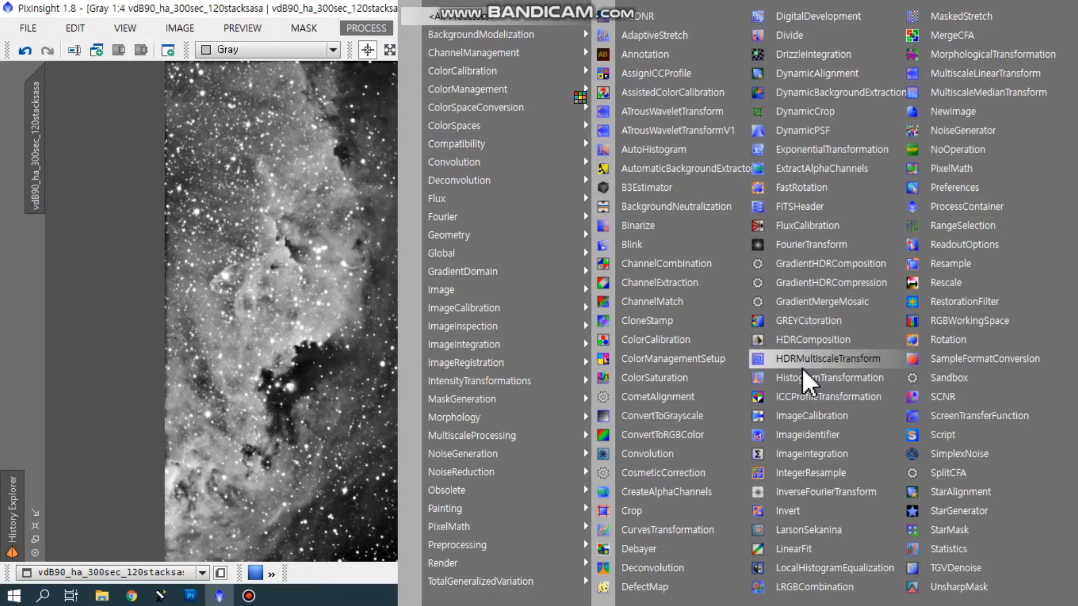
pyautogui.click(703, 531)
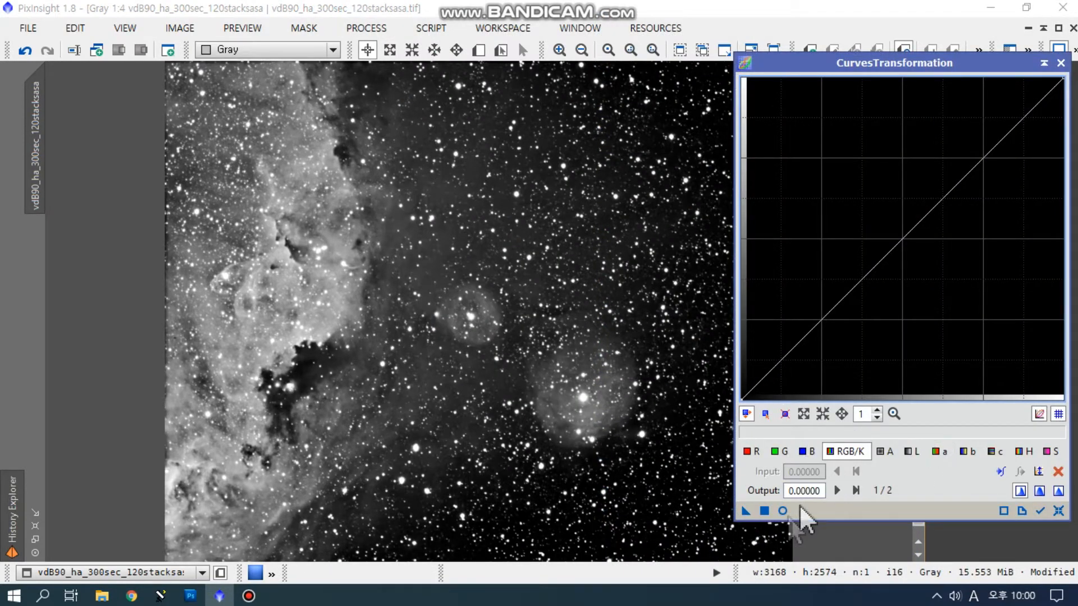
pyautogui.click(782, 510)
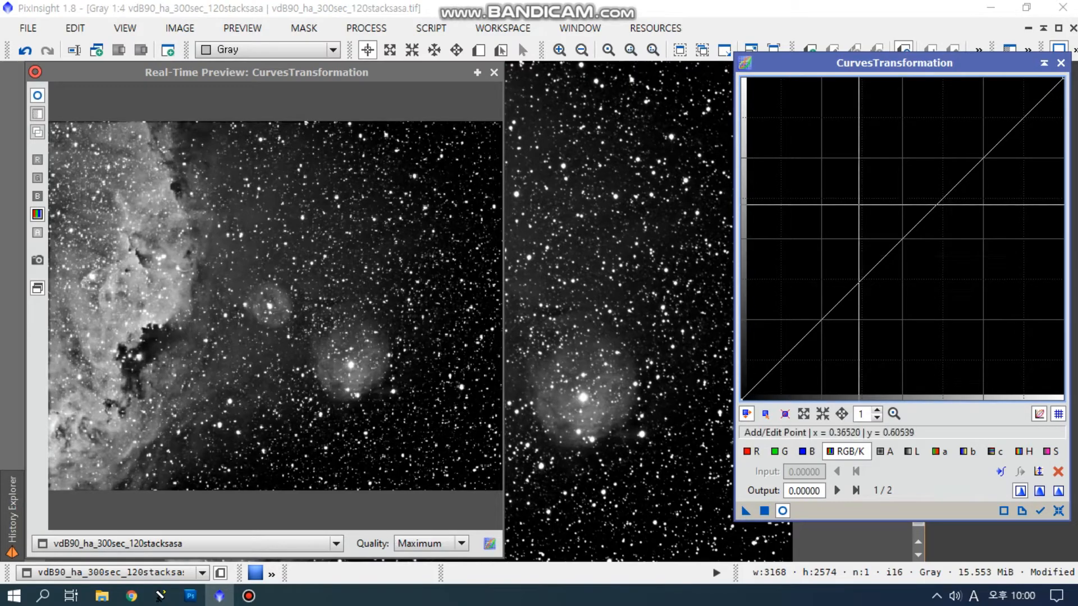
pyautogui.click(979, 161)
pyautogui.moveTo(979, 161); pyautogui.dragTo(960, 175)
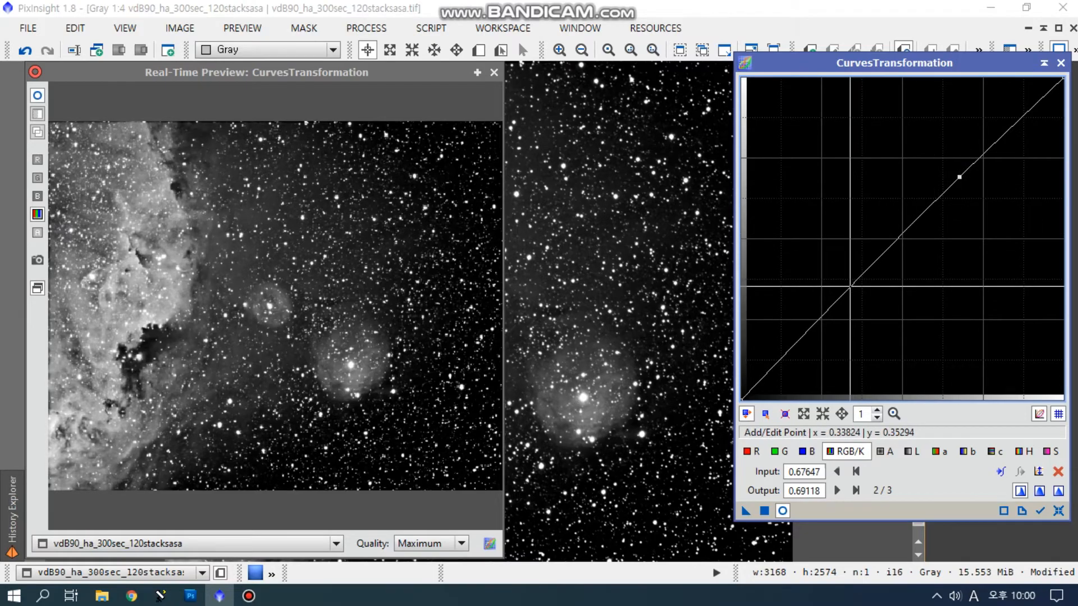
pyautogui.click(832, 288)
pyautogui.moveTo(832, 288); pyautogui.dragTo(817, 315)
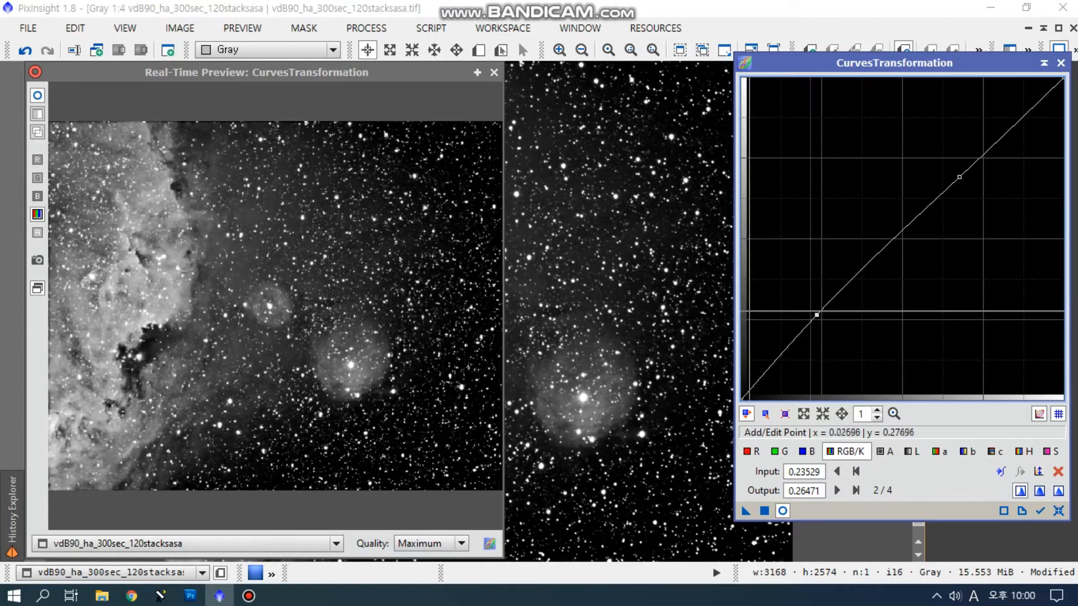
# - Apply the curves adjustment to the image, then close the real-time preview and the process
pyautogui.click(782, 510)
pyautogui.click(764, 510)
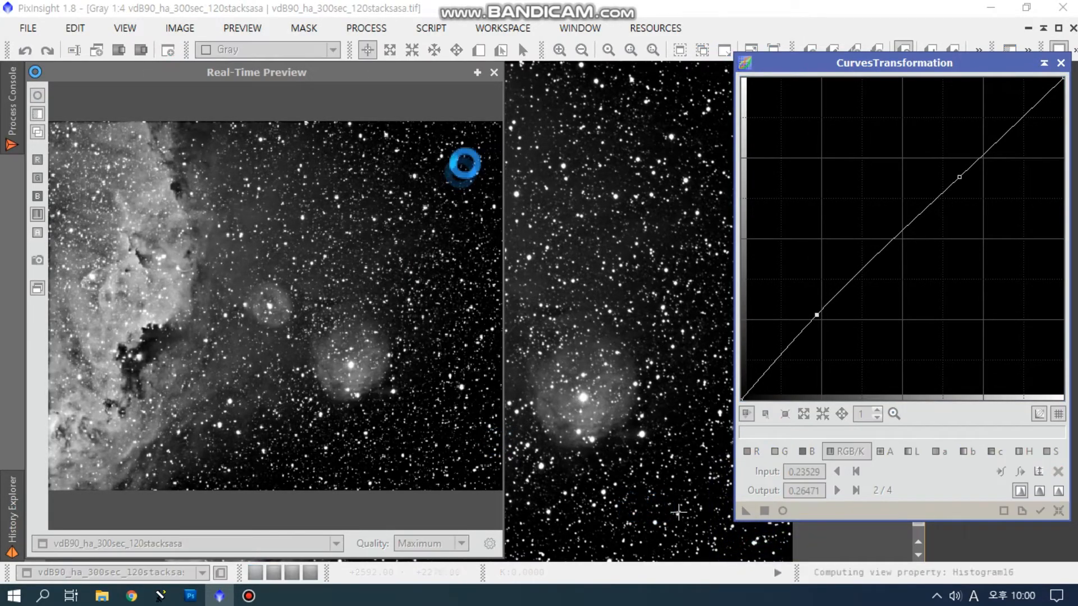
pyautogui.click(494, 72)
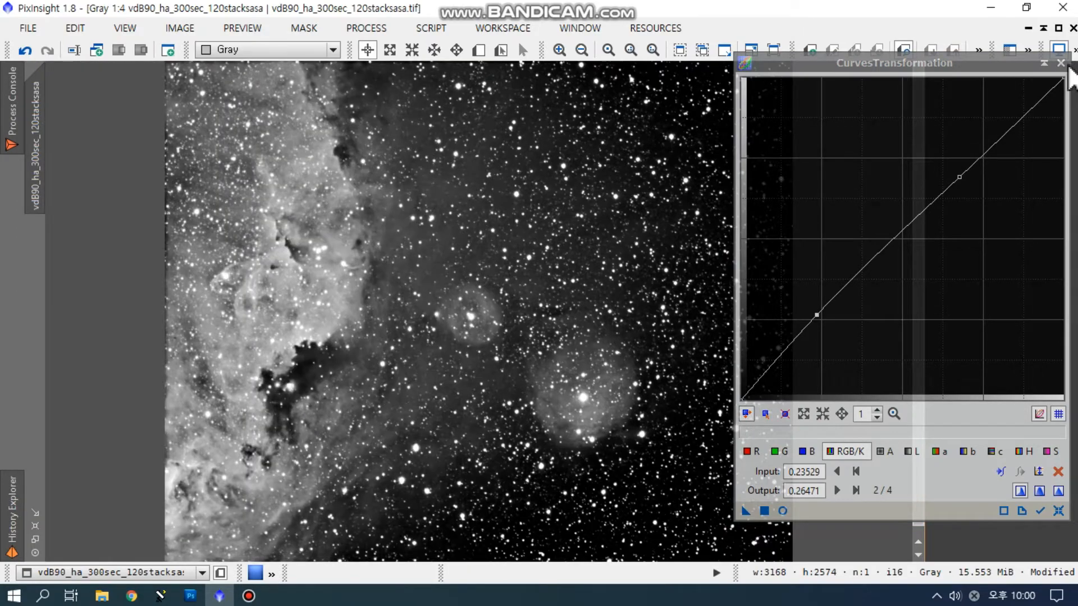
pyautogui.click(1061, 63)
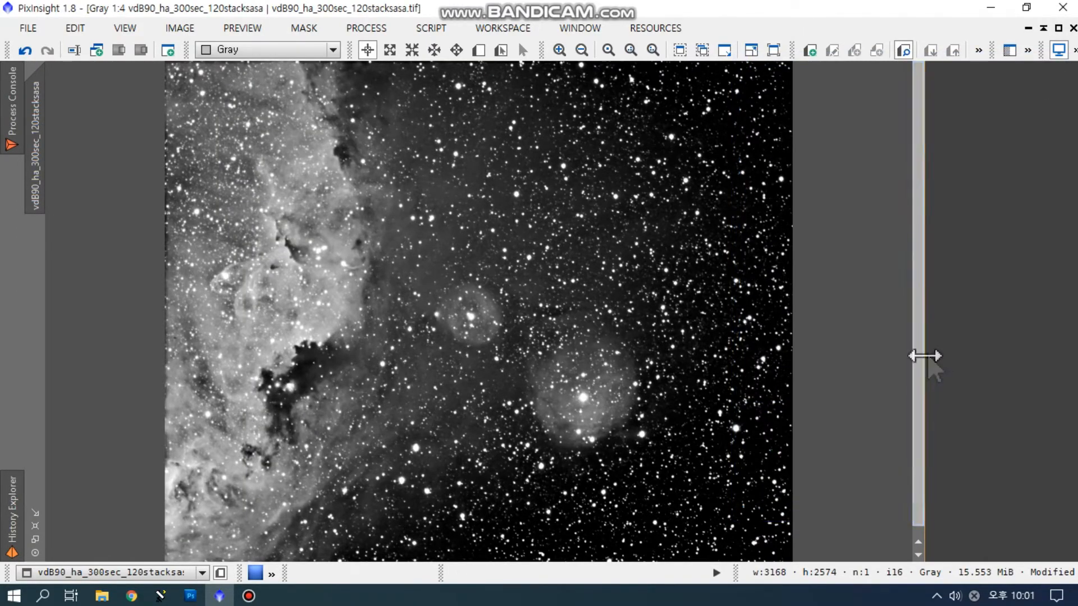
# - Save the processed image under its existing file name and close it
pyautogui.scroll(-1, 929, 393)
pyautogui.scroll(1, 945, 263)
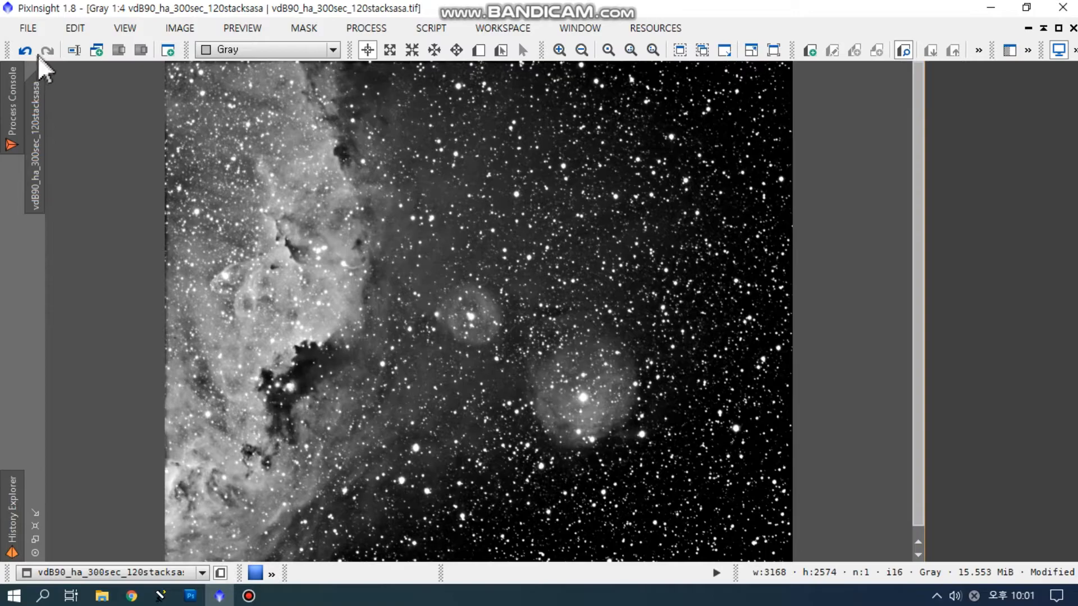
pyautogui.click(28, 29)
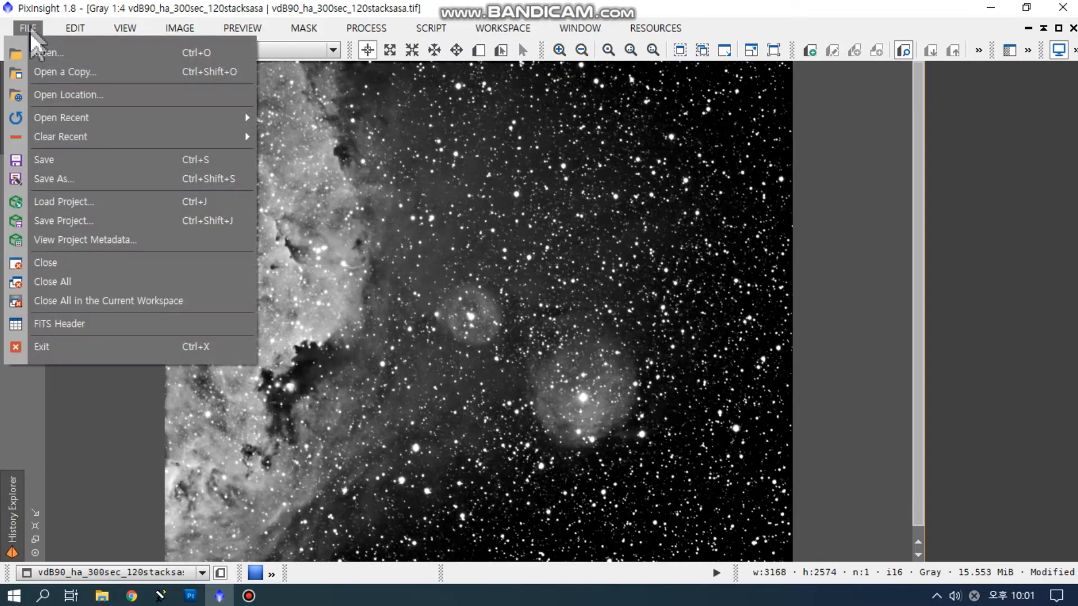
pyautogui.click(46, 164)
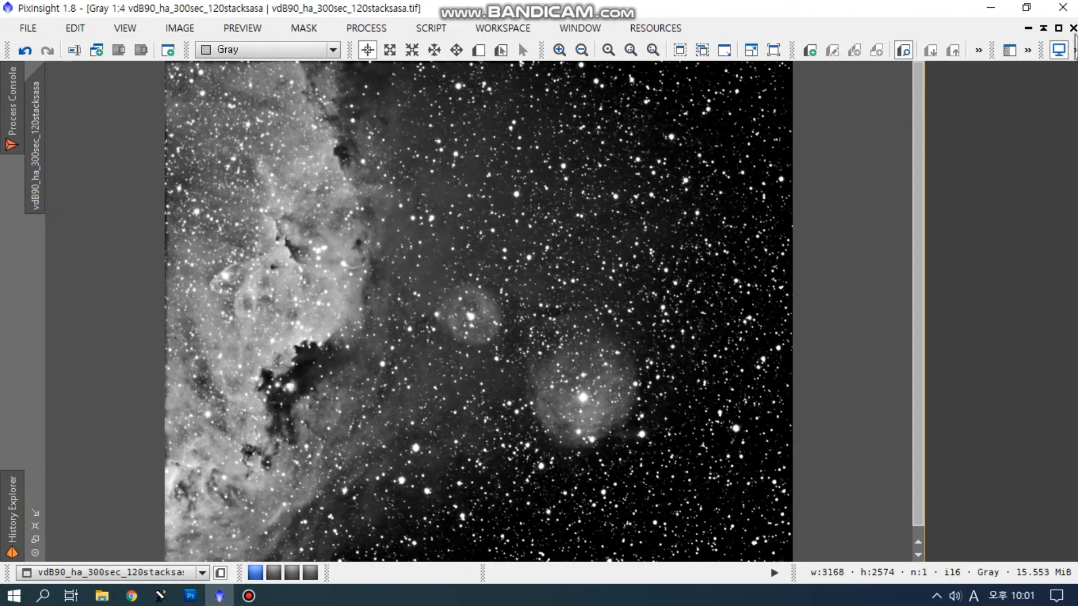
pyautogui.click(1072, 28)
# - Switch to Photoshop and open the vdB90_ha_300sec_120stacksasa file from the desktop
pyautogui.click(191, 596)
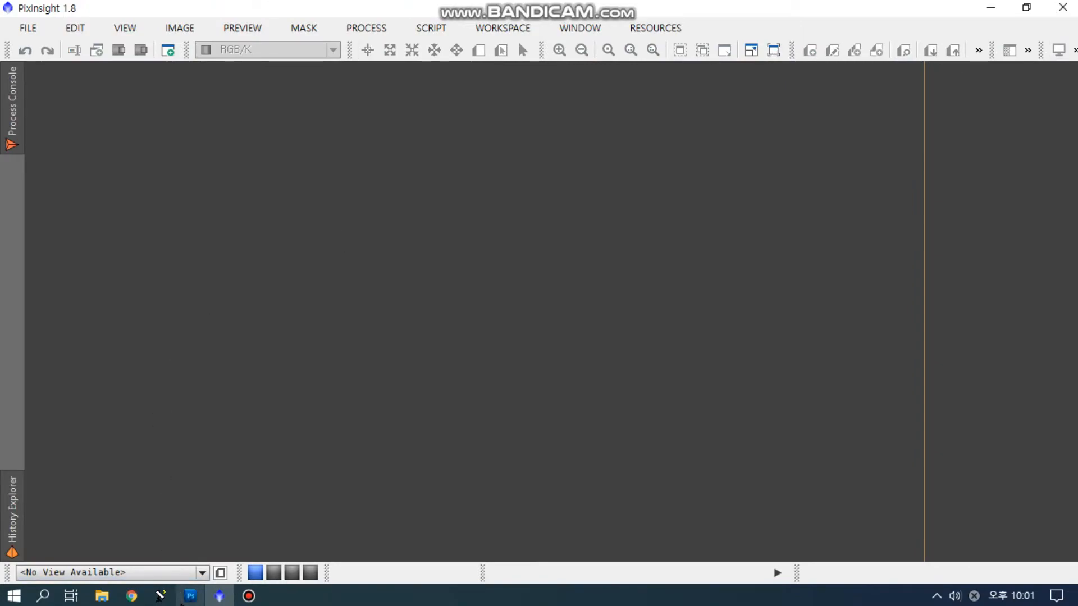
pyautogui.click(47, 12)
pyautogui.click(47, 45)
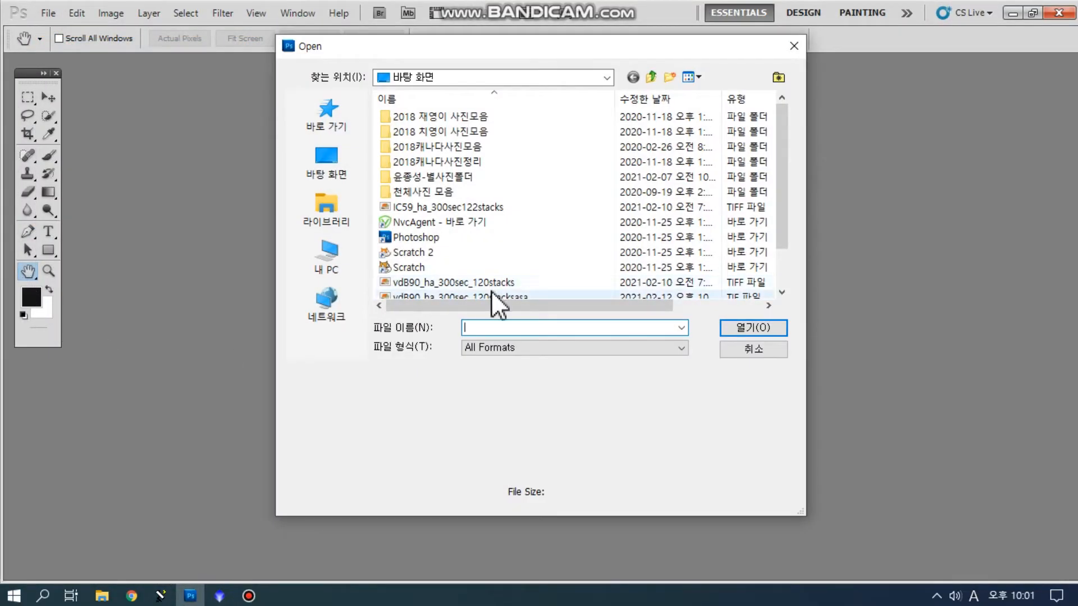
pyautogui.click(490, 295)
pyautogui.press('Return')
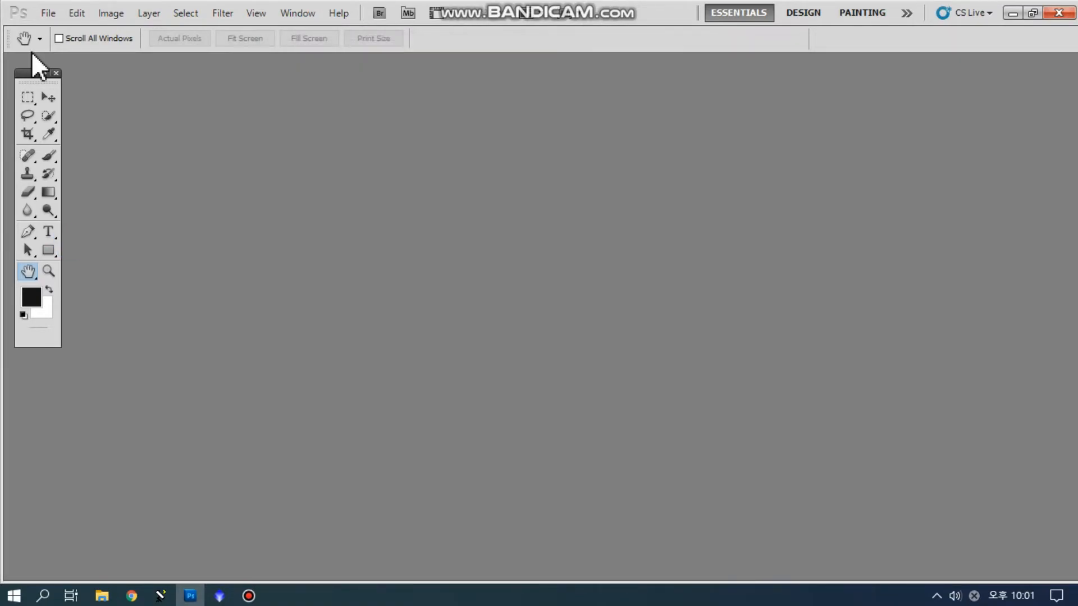
# - Run the Deep Space Noise Reduction action on the nebula image and move the actions list off the picture
pyautogui.click(207, 16)
pyautogui.moveTo(256, 13)
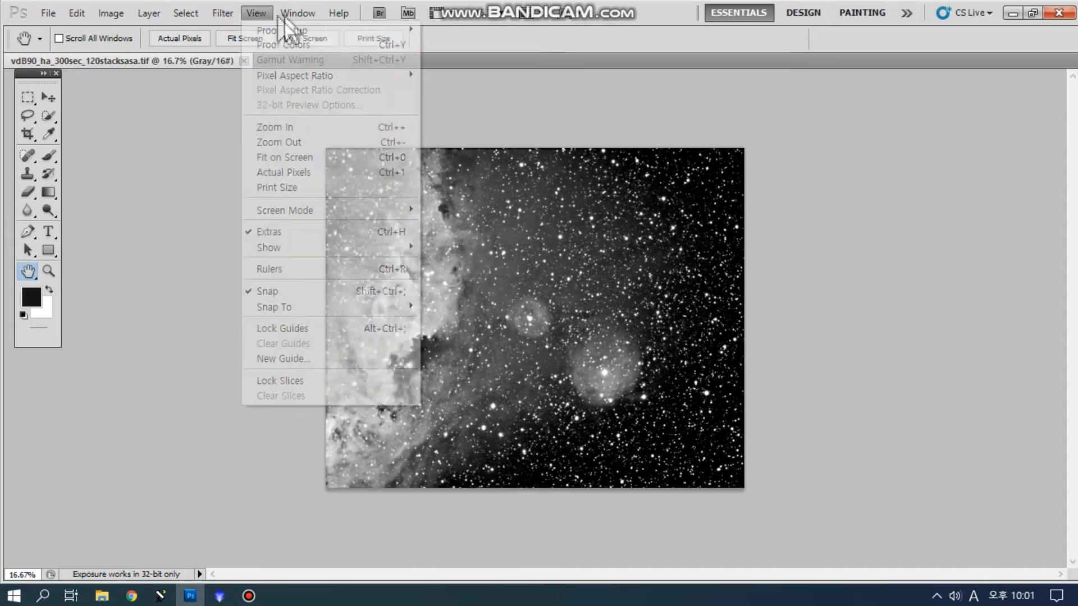
pyautogui.moveTo(297, 13)
pyautogui.click(315, 96)
pyautogui.click(488, 408)
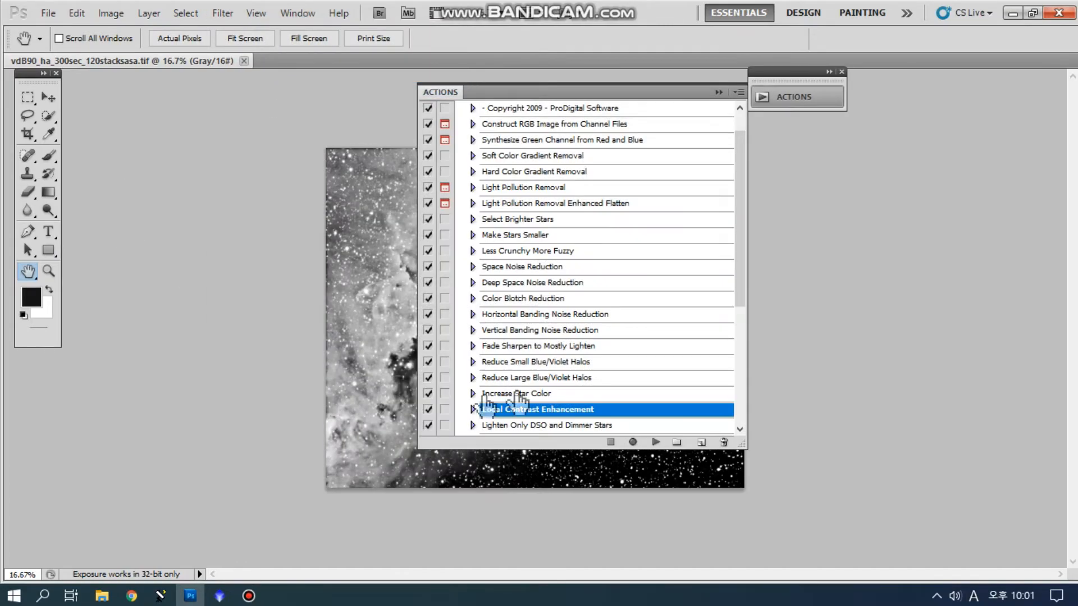
pyautogui.click(578, 284)
pyautogui.click(655, 442)
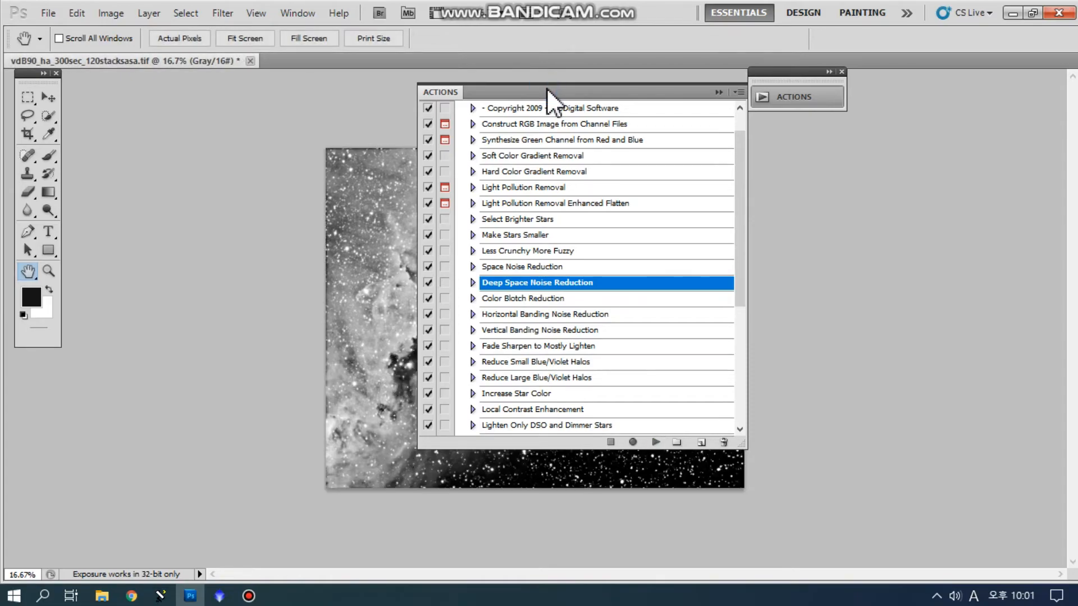
pyautogui.moveTo(547, 89); pyautogui.dragTo(878, 151)
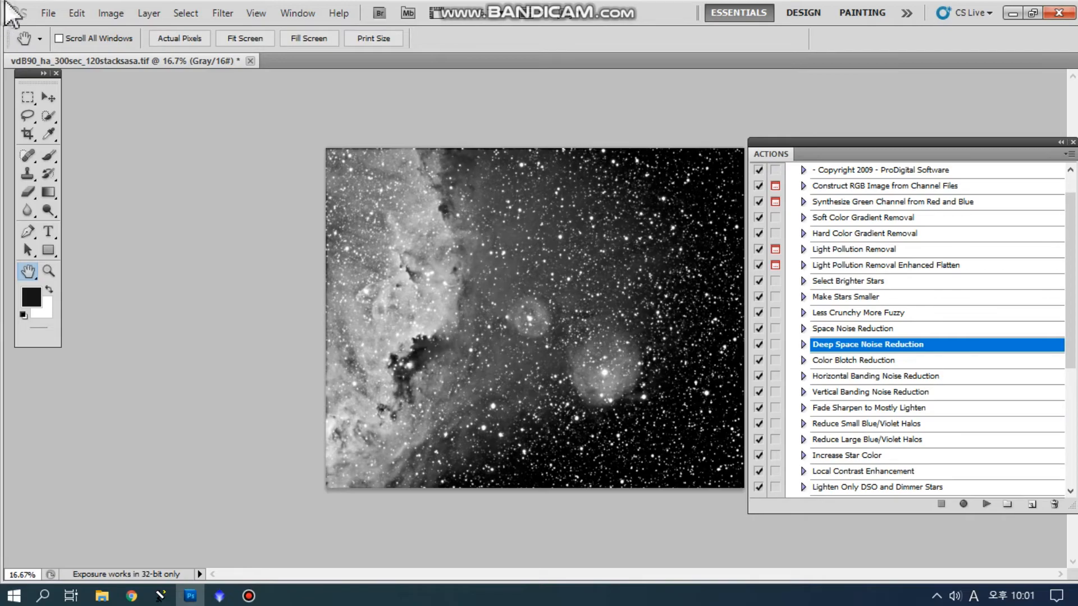
# - Open the Brightness/Contrast adjustment and clear the actions list and the dialog away from the magnified nebula
pyautogui.click(103, 16)
pyautogui.moveTo(112, 53)
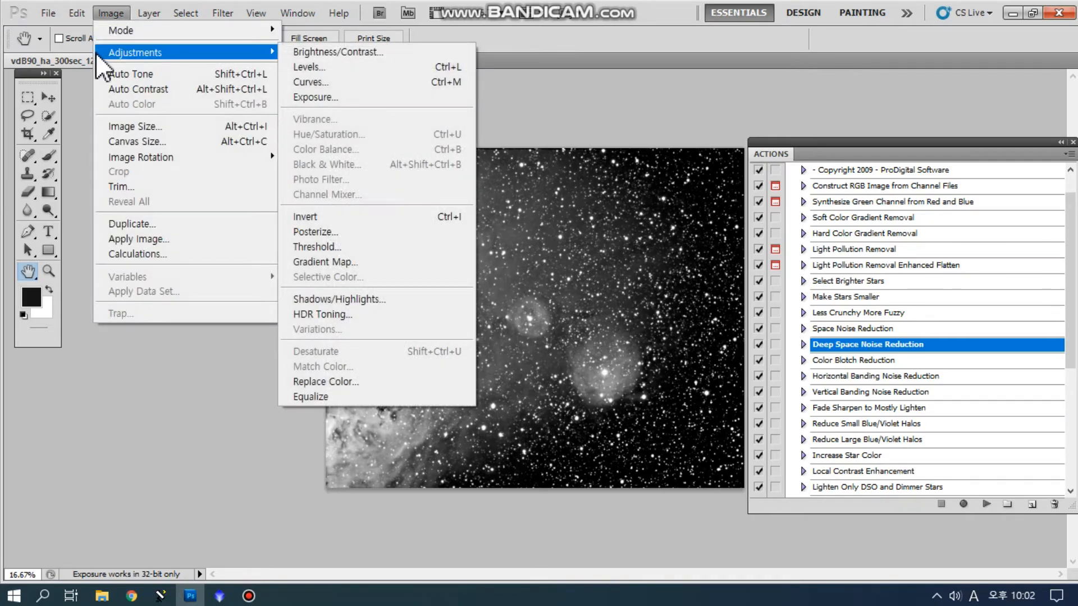
pyautogui.click(338, 53)
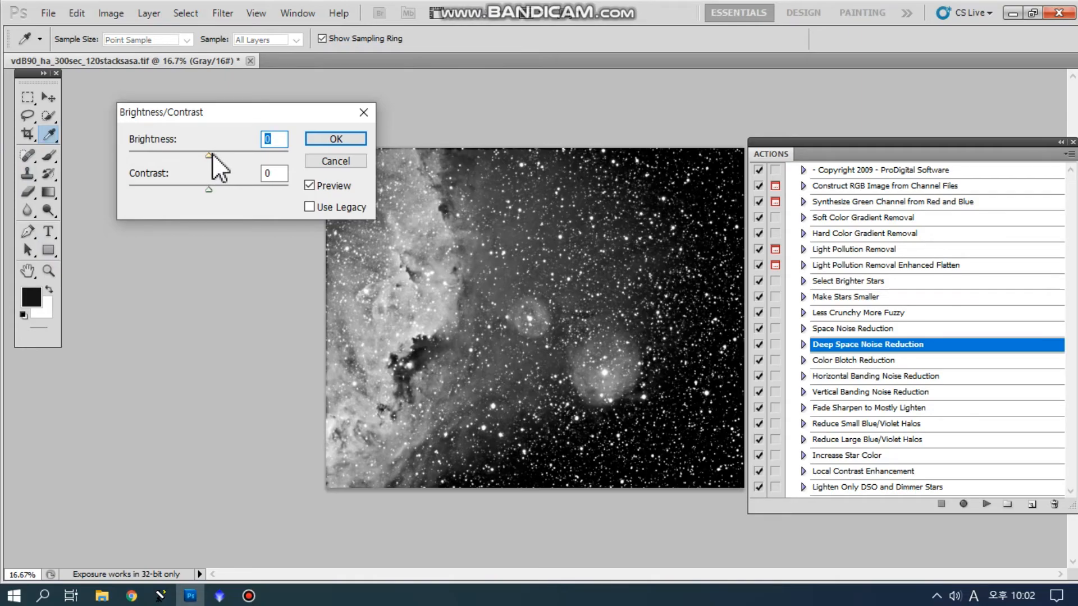
pyautogui.hotkey('ctrl', '+')
pyautogui.hotkey('ctrl', '+')
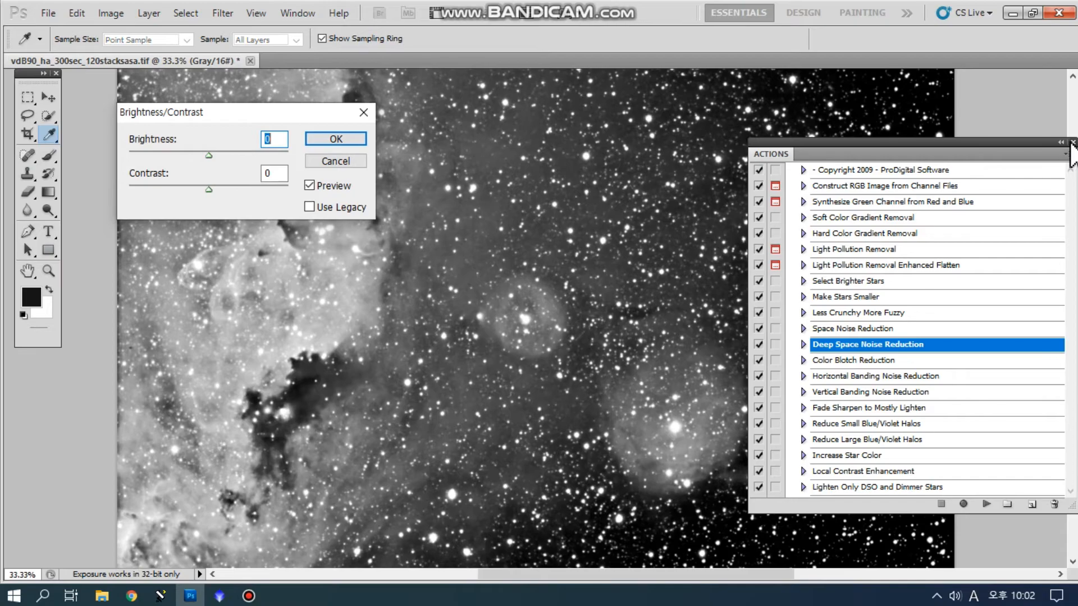
pyautogui.click(1073, 142)
pyautogui.moveTo(175, 110); pyautogui.dragTo(766, 75)
pyautogui.hotkey('ctrl', '+')
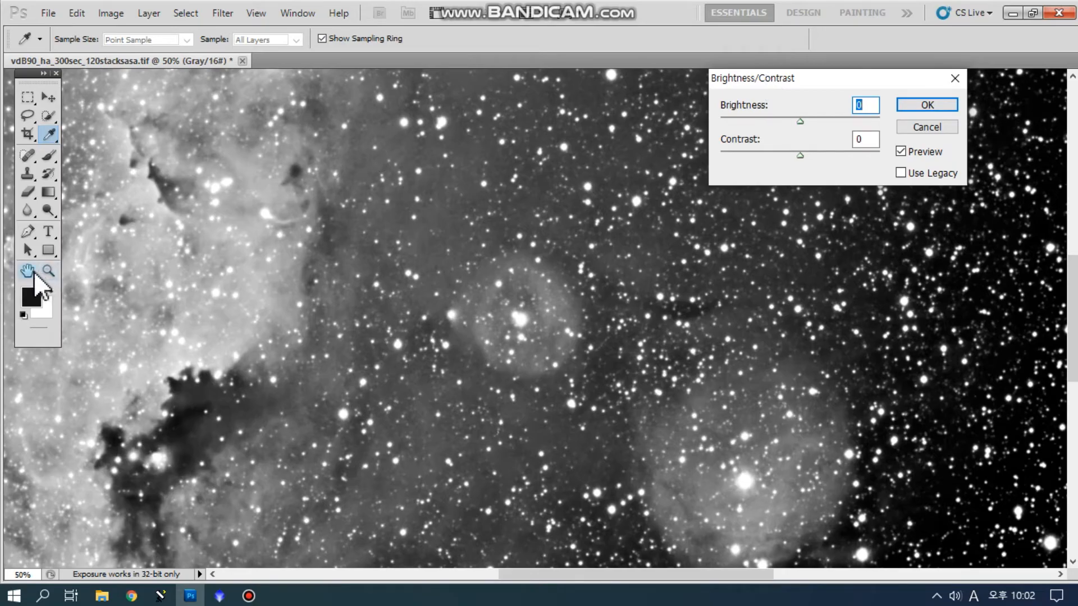
pyautogui.moveTo(537, 573); pyautogui.dragTo(498, 574)
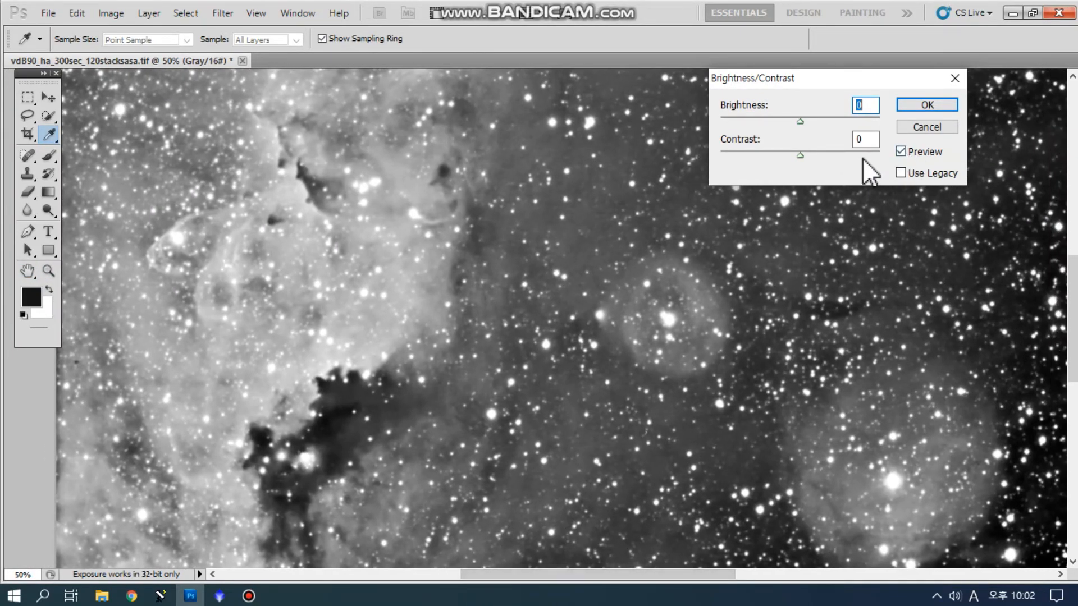
# - Set the image's brightness to -30 and its contrast to 50 in the Brightness/Contrast adjustment
pyautogui.moveTo(800, 123); pyautogui.dragTo(820, 158)
pyautogui.click(799, 156)
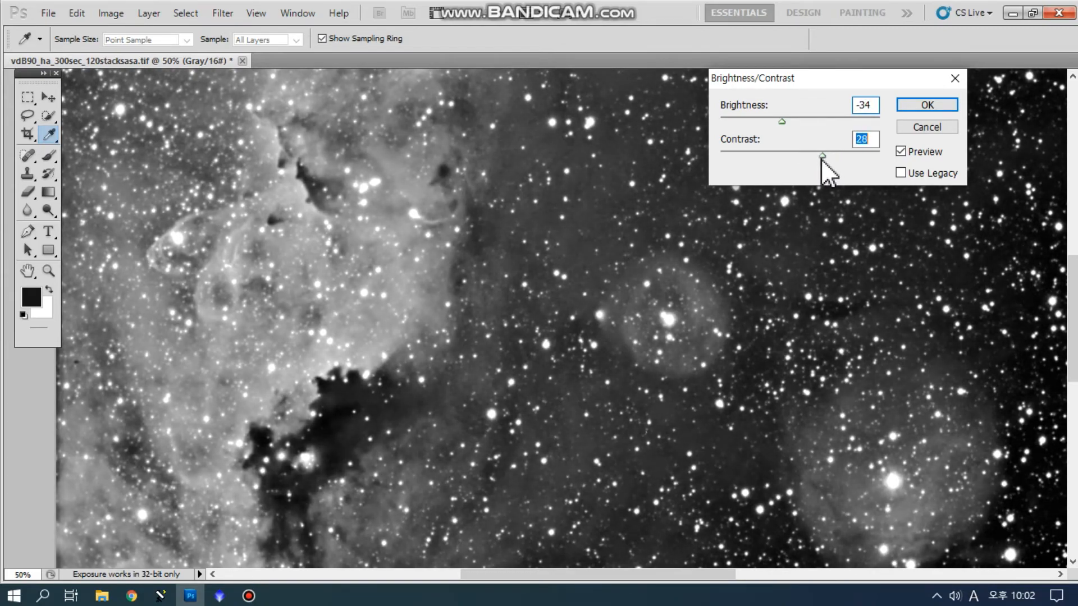
pyautogui.moveTo(781, 124); pyautogui.dragTo(783, 126)
pyautogui.moveTo(821, 159); pyautogui.dragTo(833, 157)
pyautogui.moveTo(783, 123)
pyautogui.mouseDown()
pyautogui.moveTo(770, 124)
pyautogui.moveTo(784, 127)
pyautogui.mouseUp()
pyautogui.moveTo(838, 156)
pyautogui.mouseDown()
pyautogui.moveTo(821, 156)
pyautogui.moveTo(840, 156)
pyautogui.mouseUp()
pyautogui.moveTo(1073, 278)
pyautogui.mouseDown()
pyautogui.moveTo(1073, 362)
pyautogui.moveTo(1072, 267)
pyautogui.mouseUp()
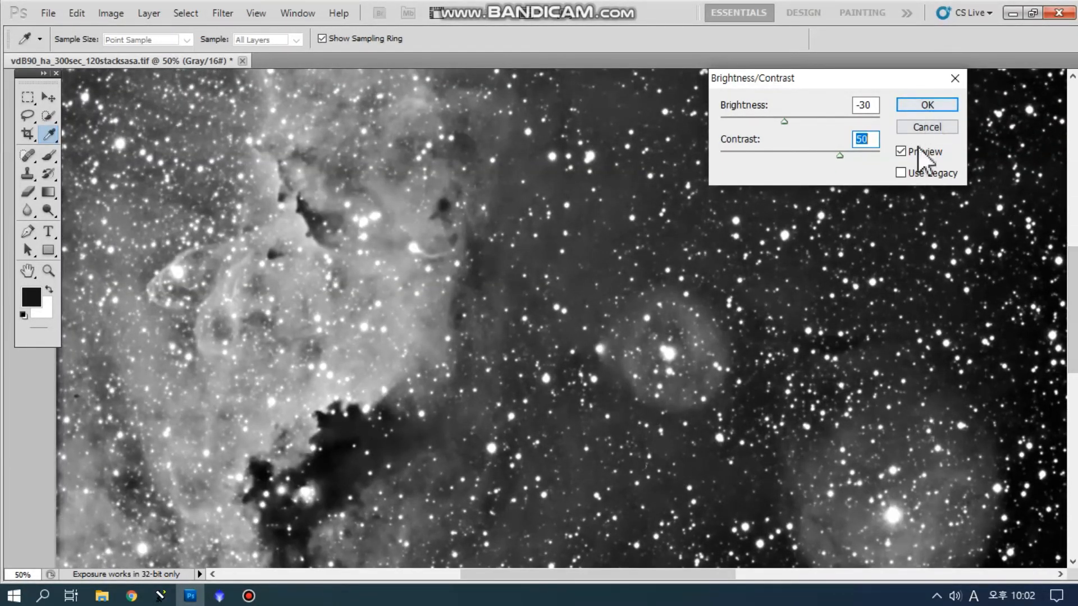
# - Compare the adjustment with the original, then set brightness to -42 and contrast to 58 and apply it
pyautogui.click(901, 152)
pyautogui.click(901, 151)
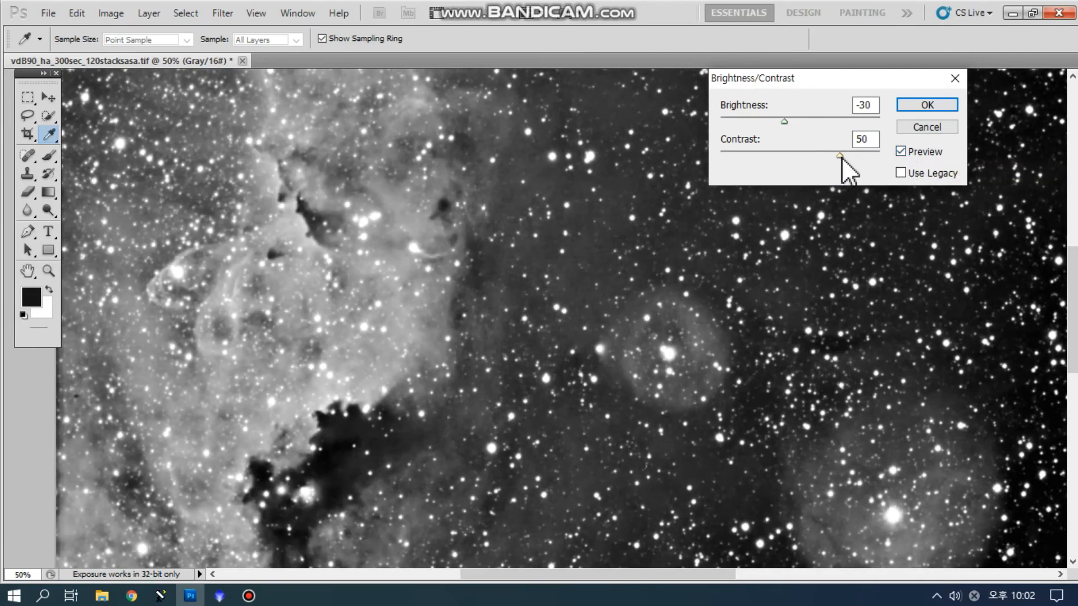
pyautogui.click(900, 151)
pyautogui.click(901, 151)
pyautogui.click(784, 122)
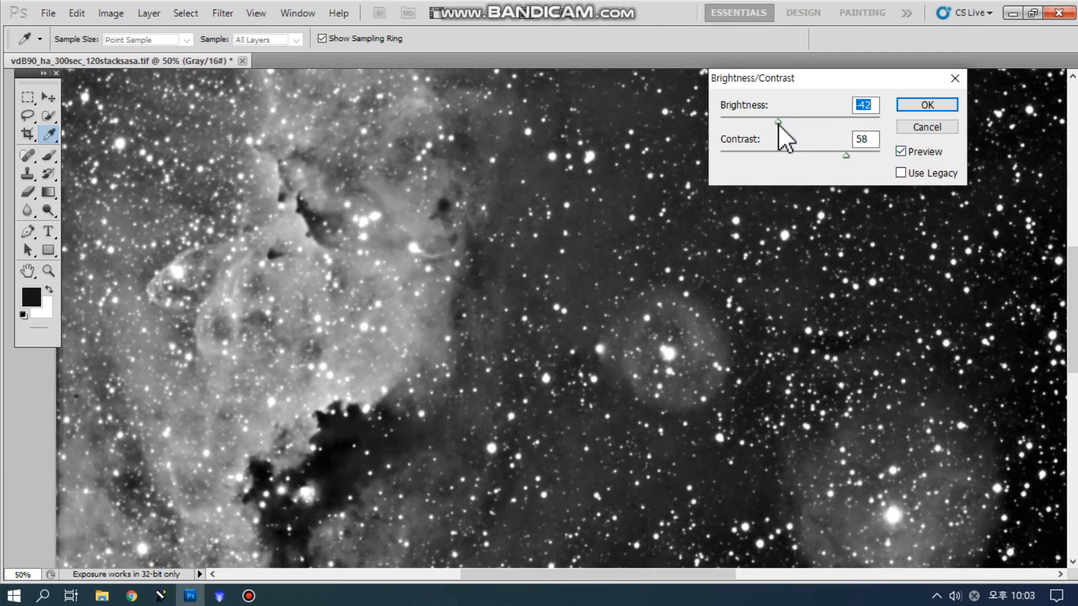
pyautogui.click(921, 105)
pyautogui.press('h')
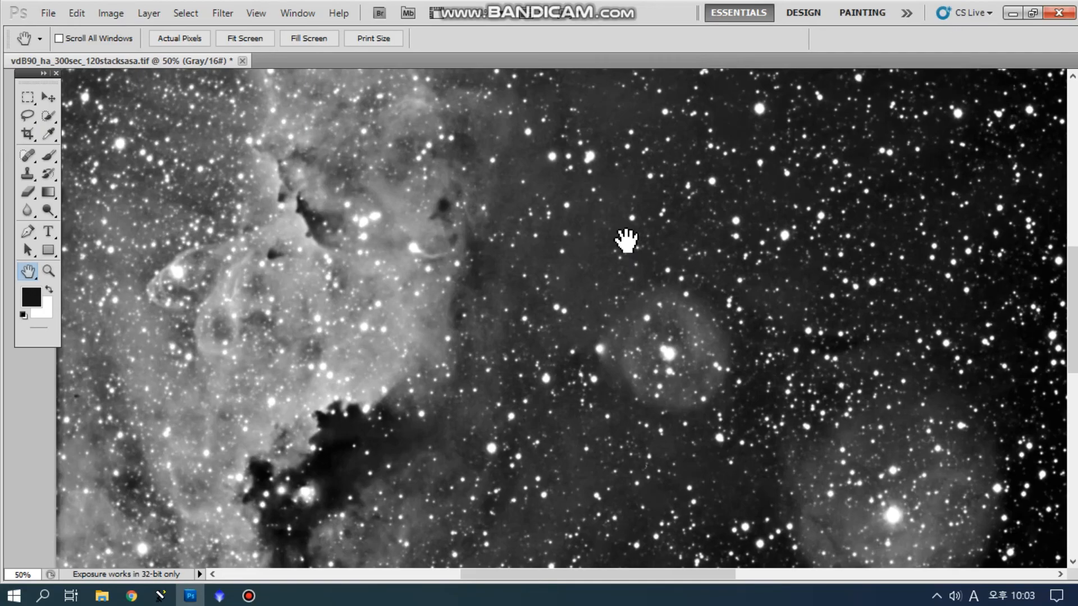
# - Save the finished nebula image under its existing file name
pyautogui.scroll(-2, 626, 241)
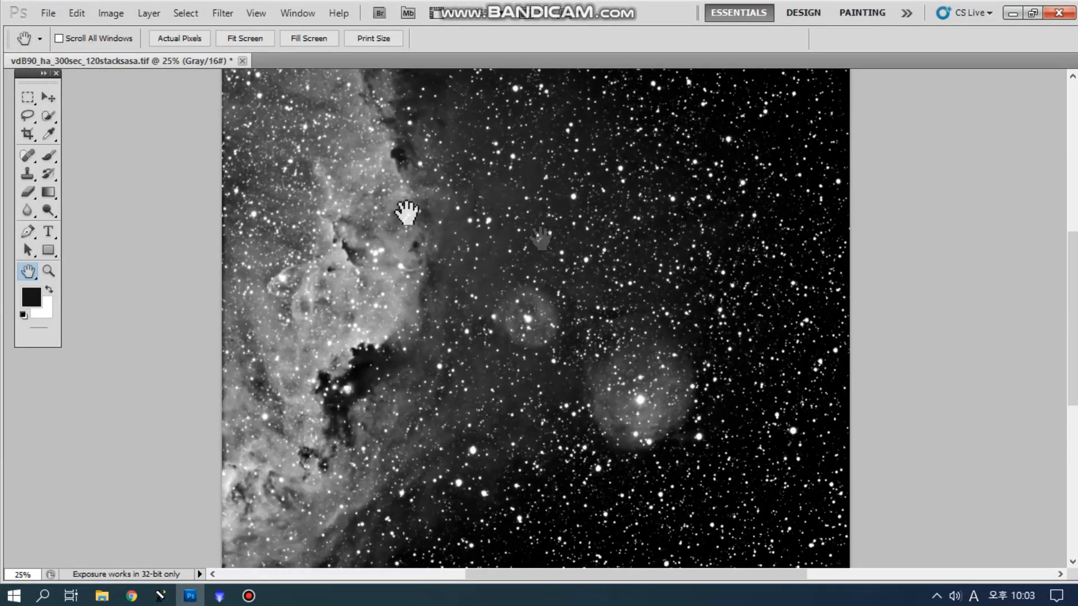
pyautogui.click(48, 9)
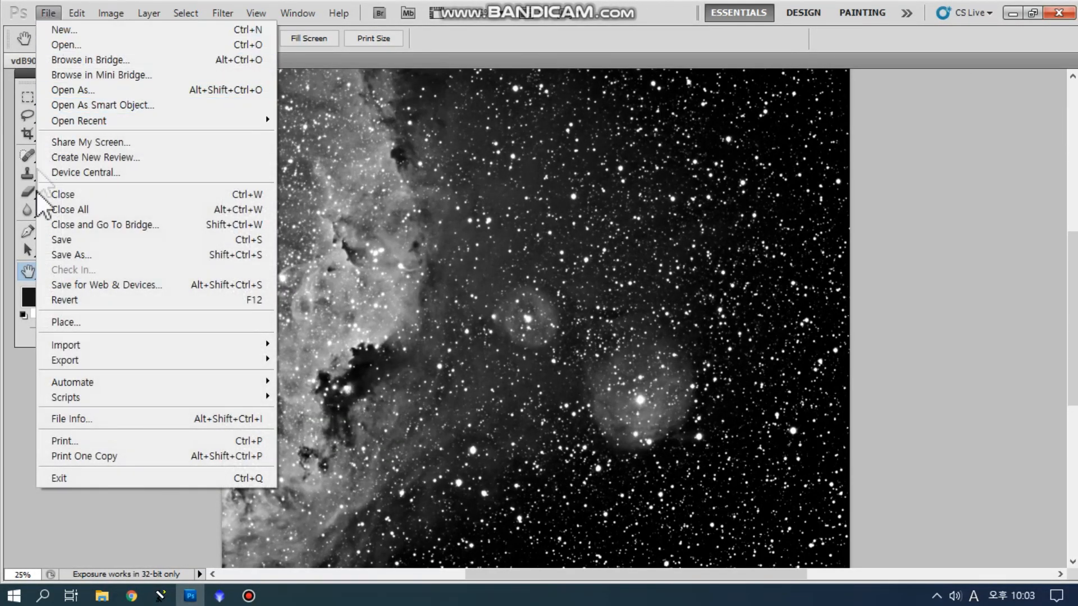
pyautogui.click(56, 240)
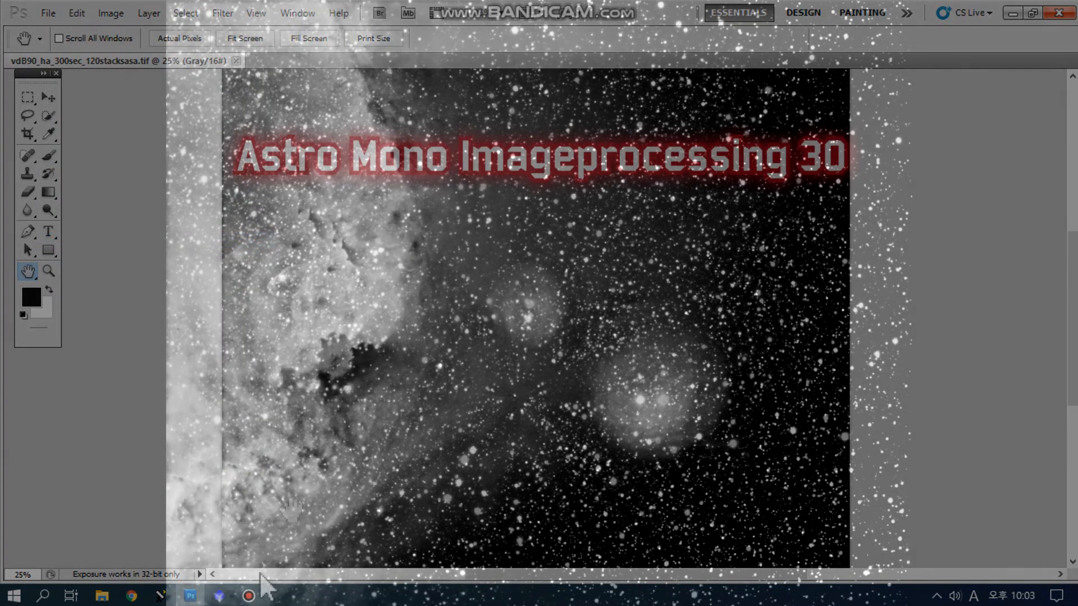